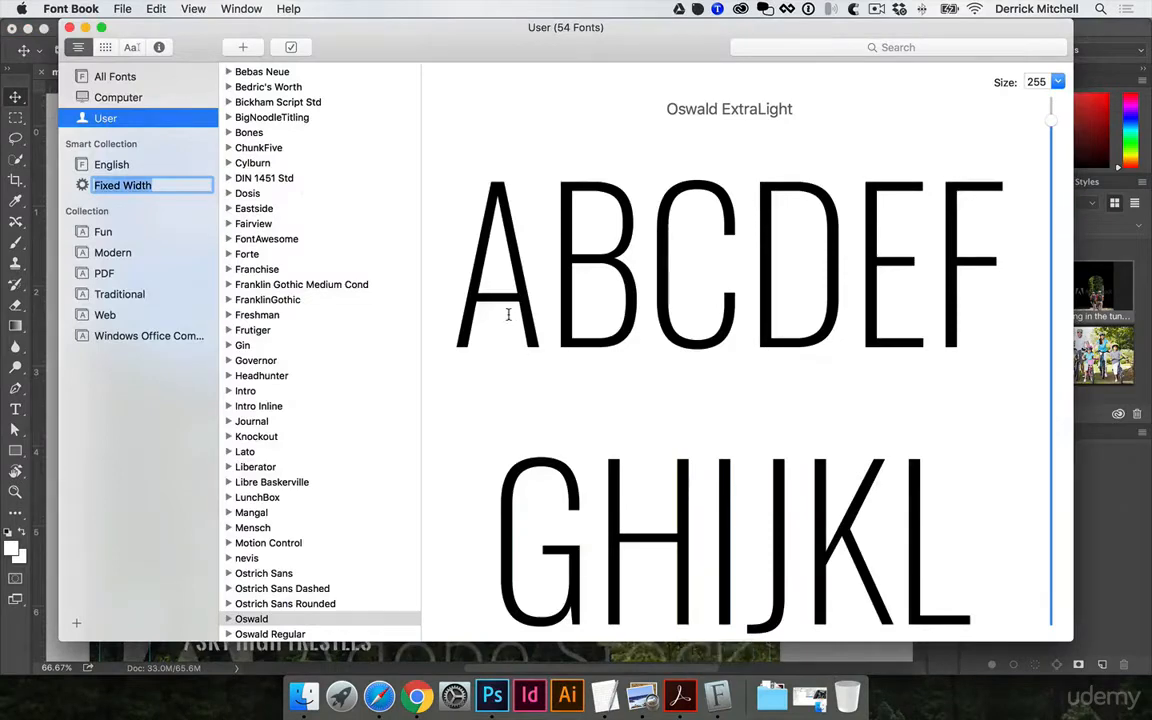
- Try to install the Oswald font from its Medium preview, dismiss the font validation report, and close Font Book
left_click_drag(430, 49, 464, 53)
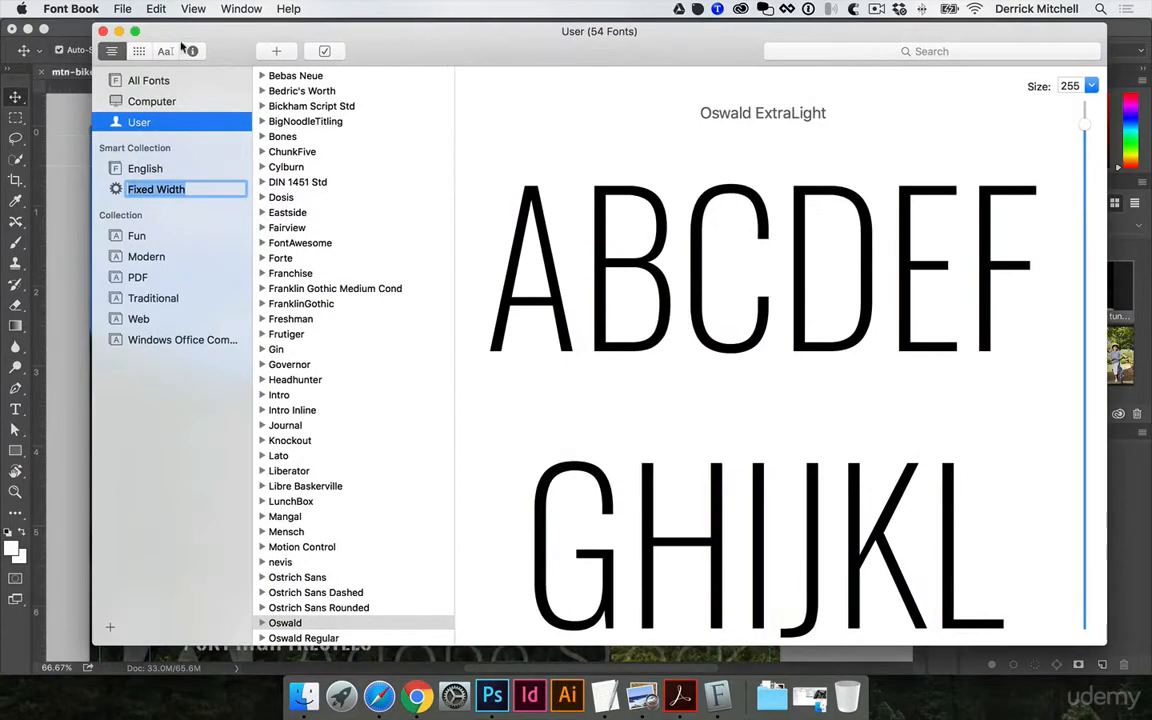
left_click(103, 32)
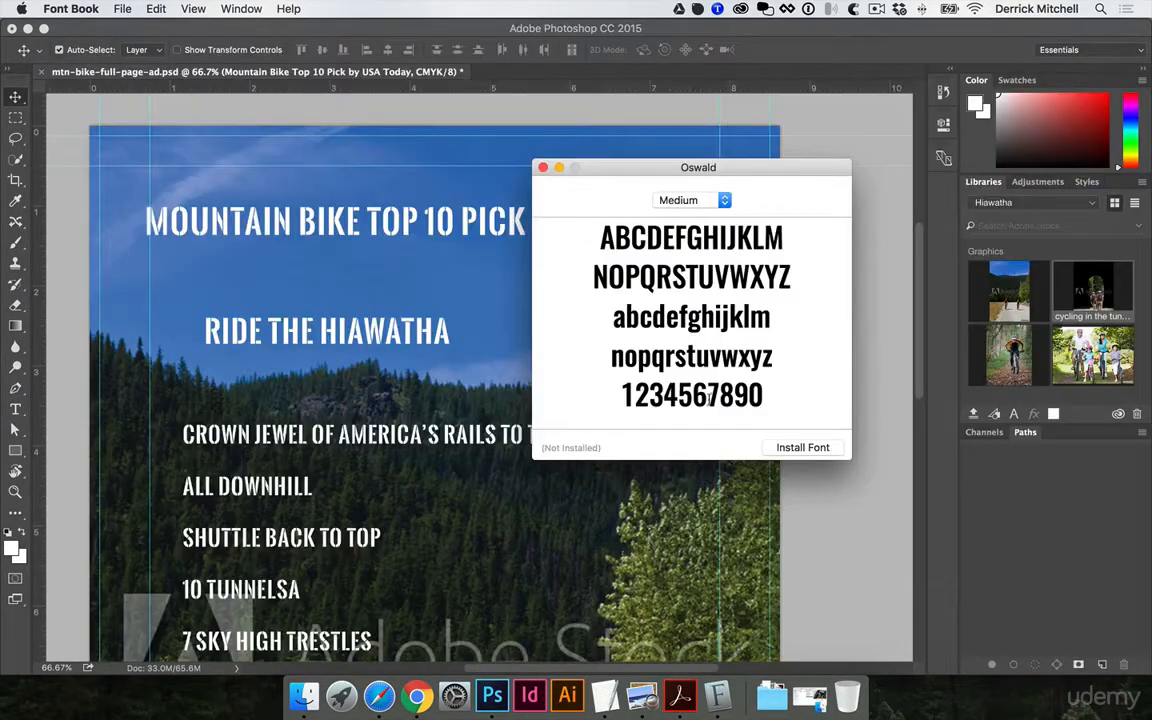
left_click(806, 447)
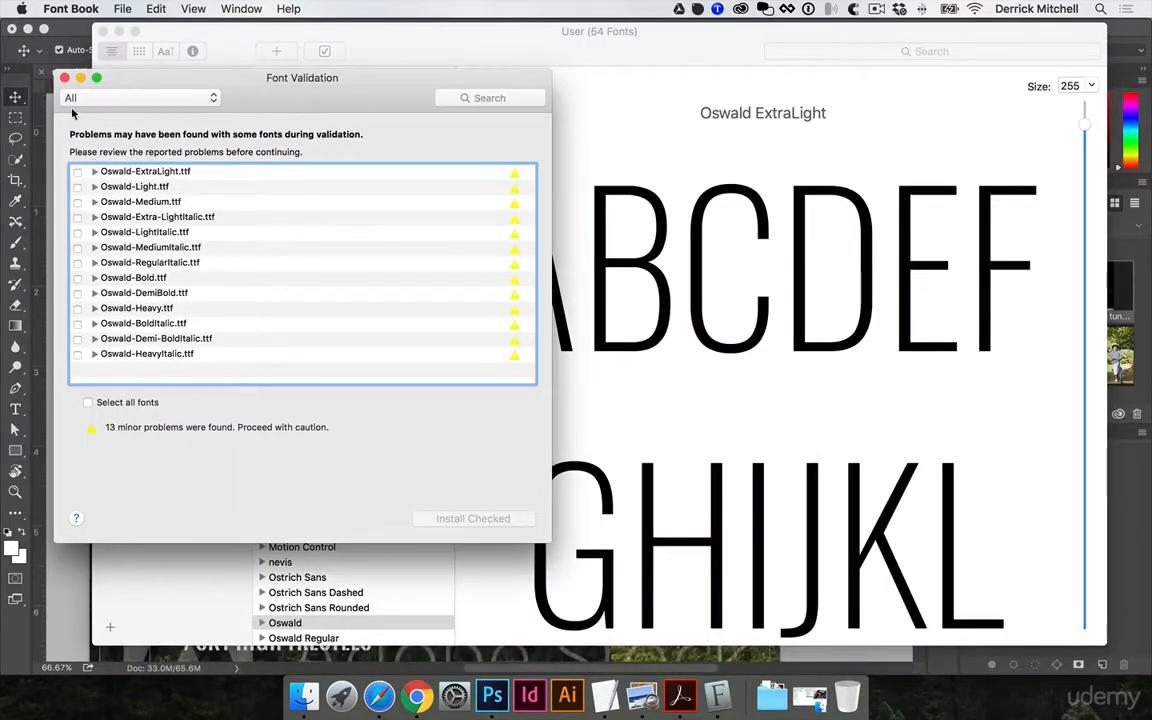
left_click(64, 78)
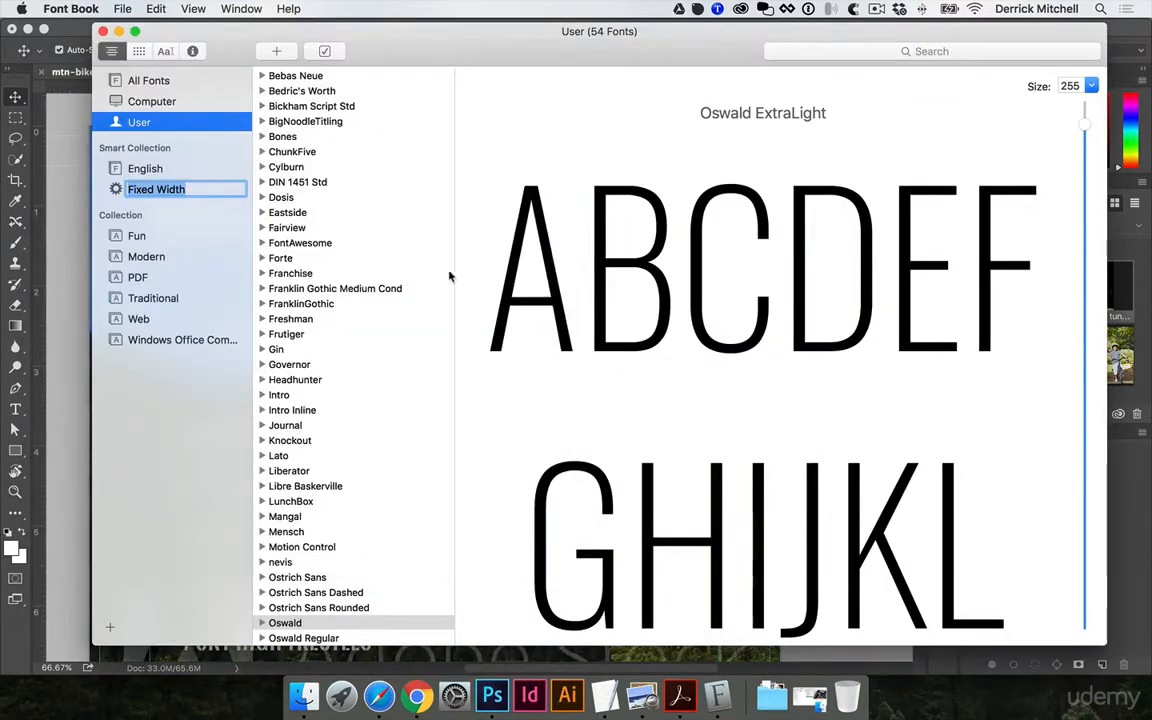
left_click(103, 32)
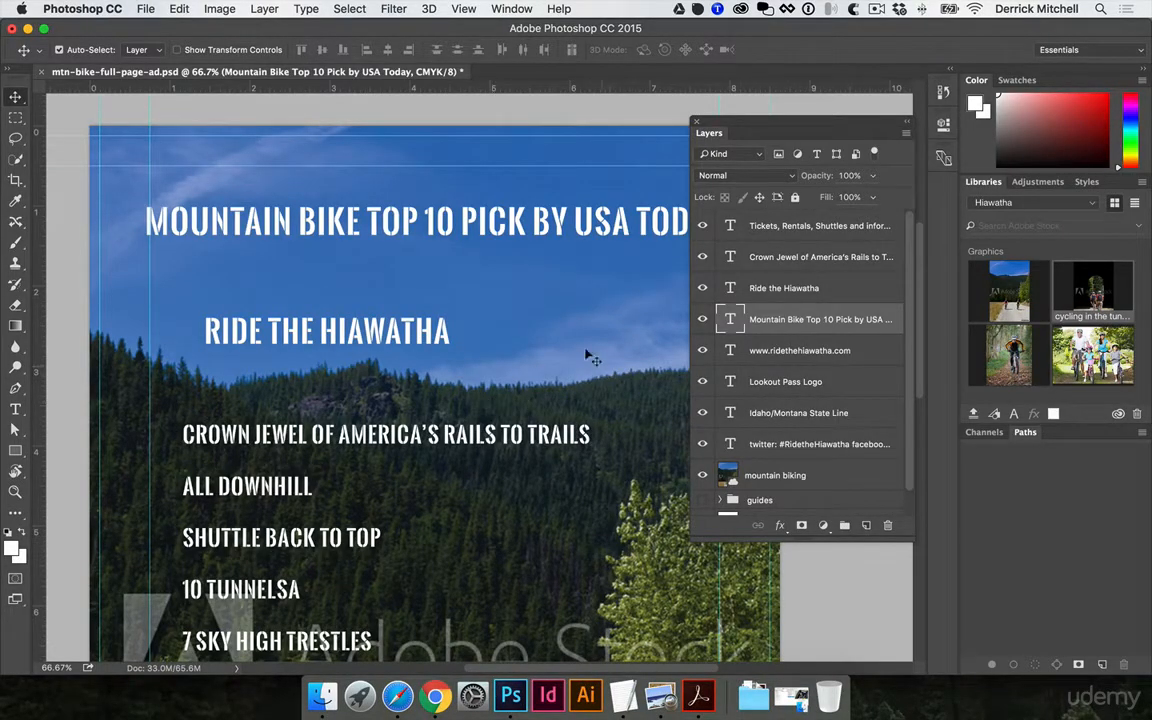
- Change the font of the whole "Mountain Bike Top 10 Pick by USA Today" headline to Oswald Bold
key("t")
triple_click(432, 213)
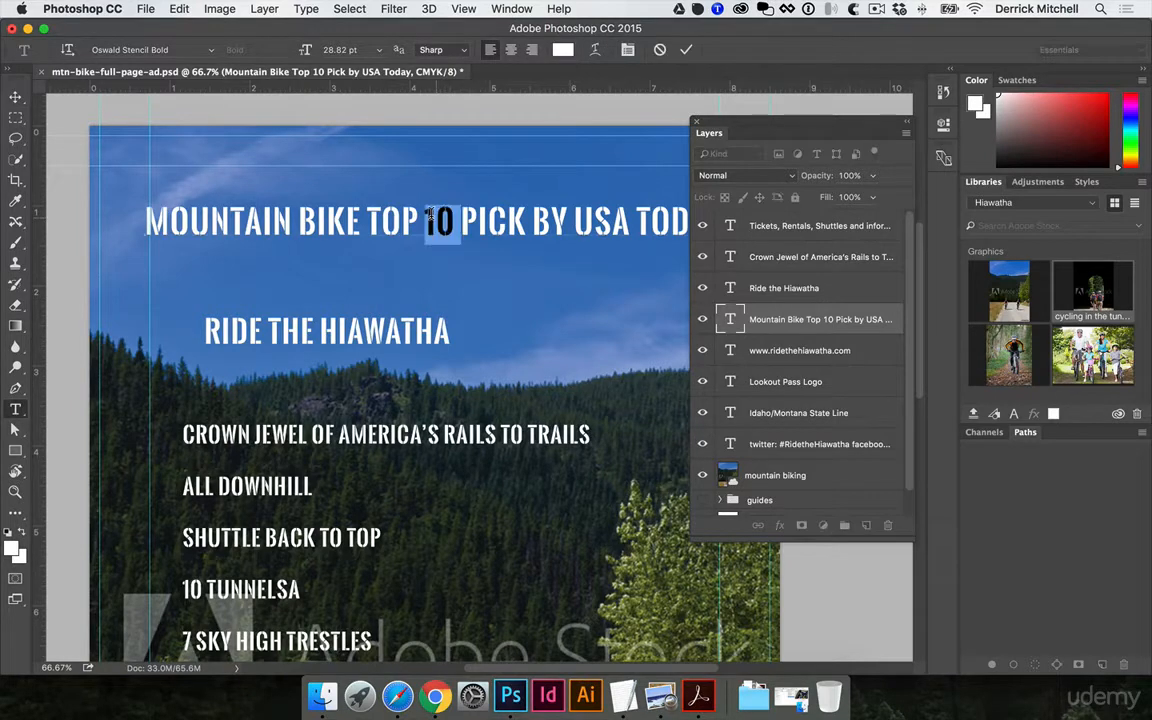
left_click(130, 49)
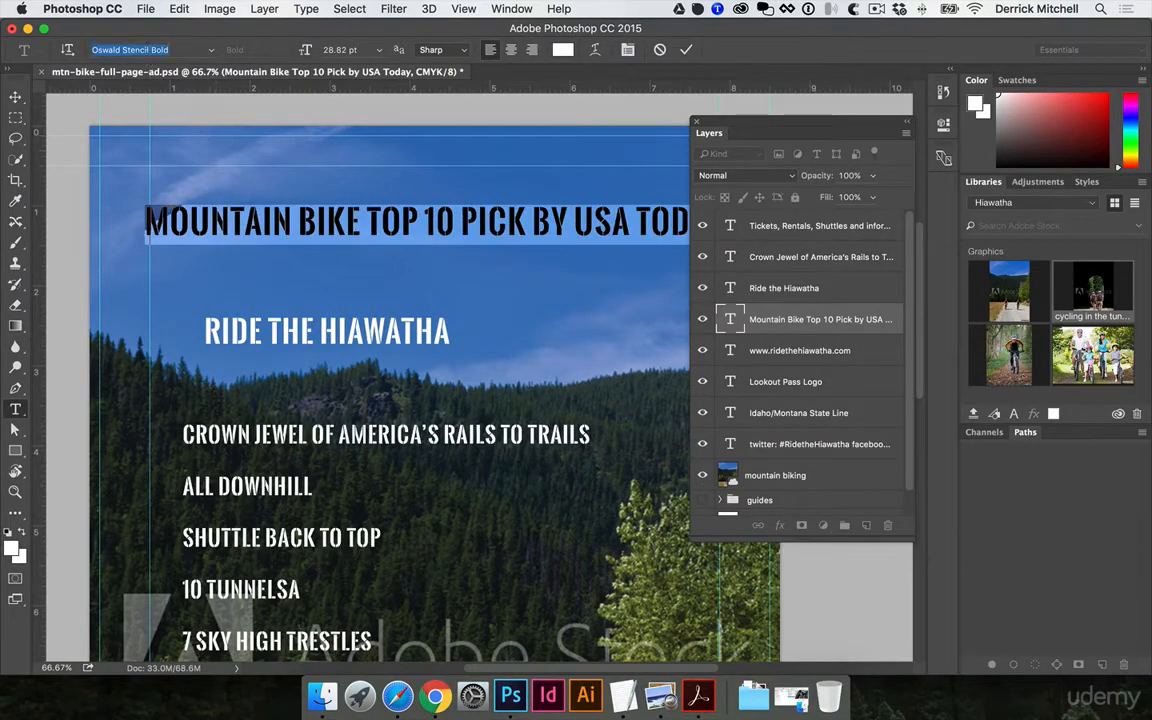
left_click(212, 50)
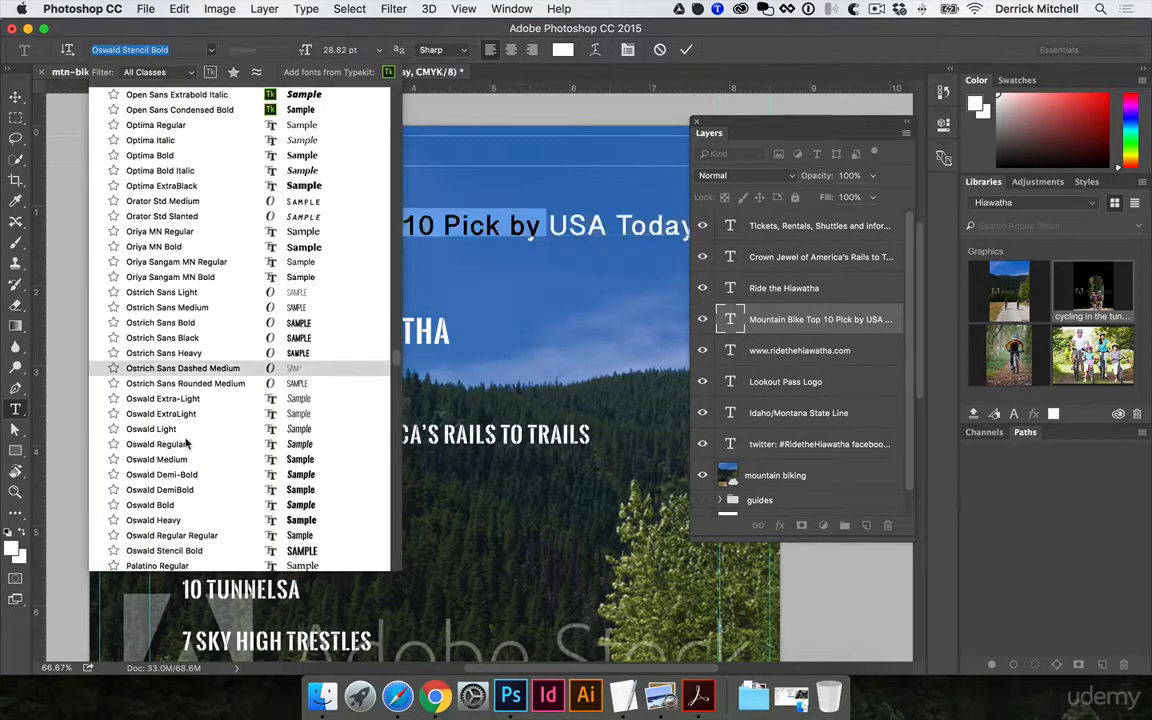
scroll(185, 460, "down", 1)
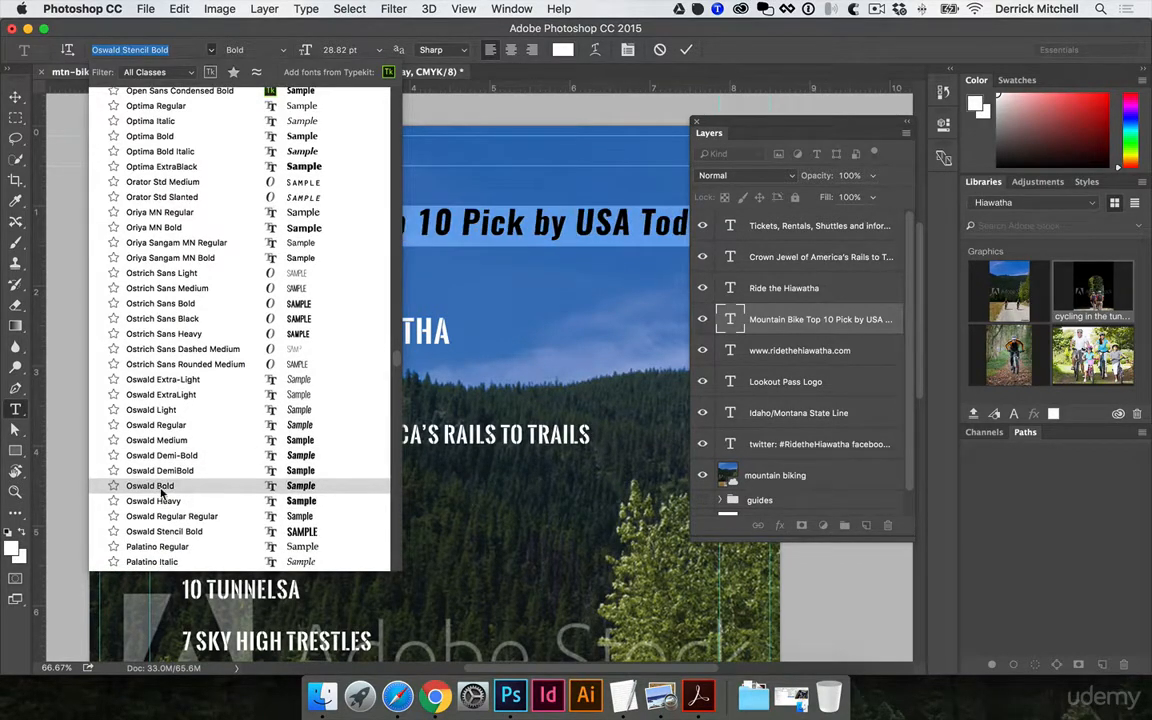
left_click(160, 488)
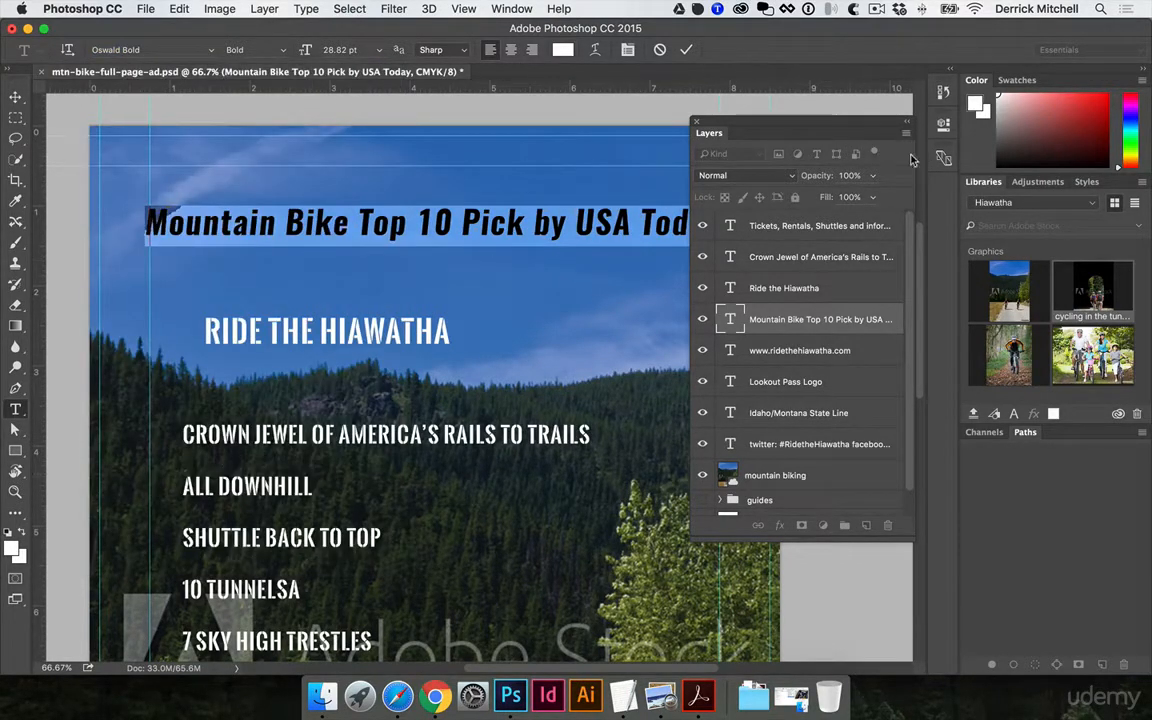
- Move the Layers panel clear of the headline, set the headline text in All Caps, and commit the text edit
left_click_drag(797, 126, 942, 137)
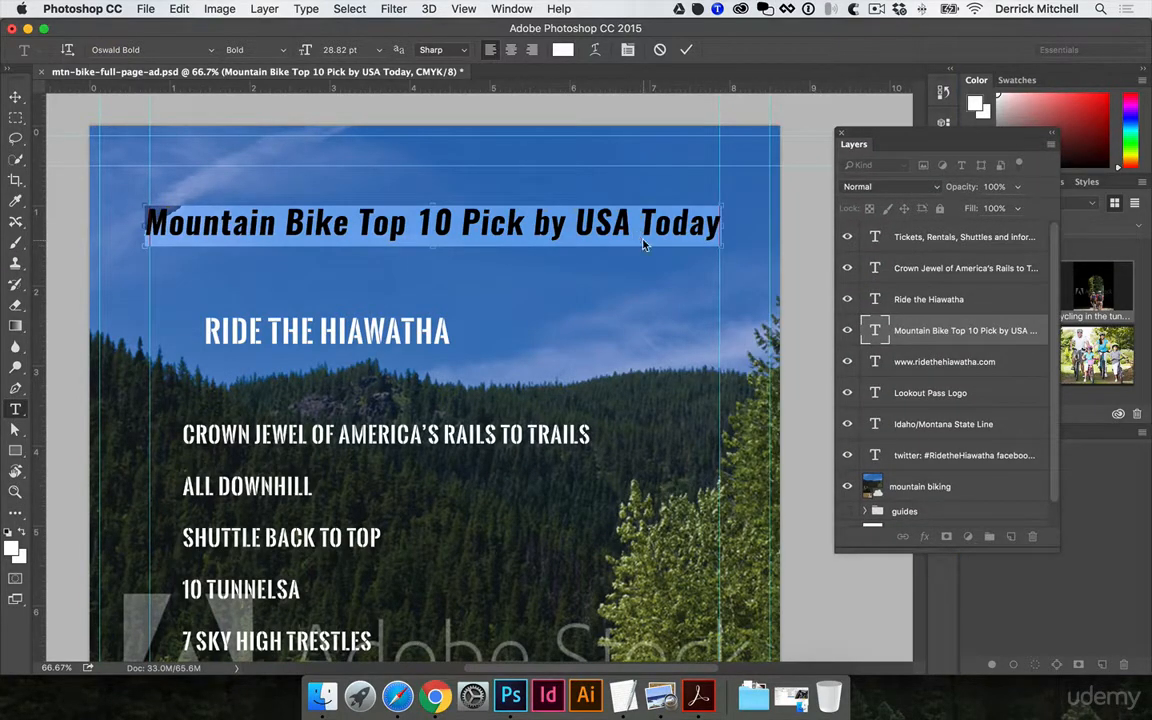
key("super+shift+k")
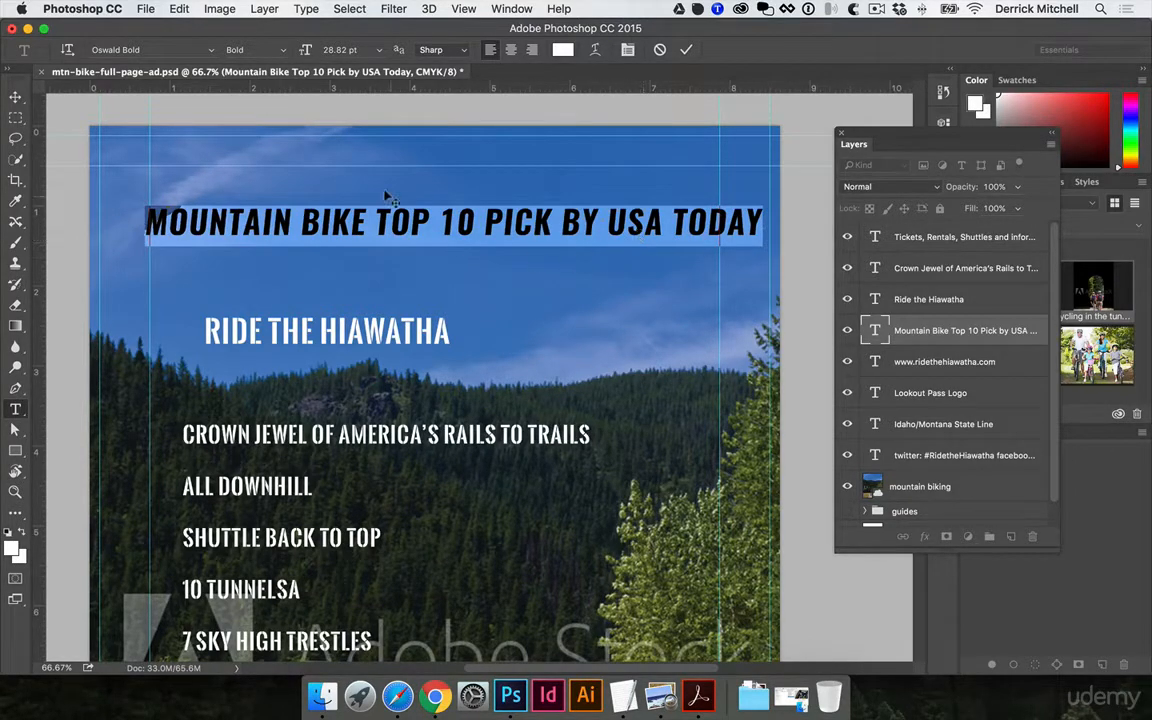
key("super+Return")
- Move the headline up and align its start with the left margin guide, and shift the "Ride the Hiawatha" line slightly upward
key("v")
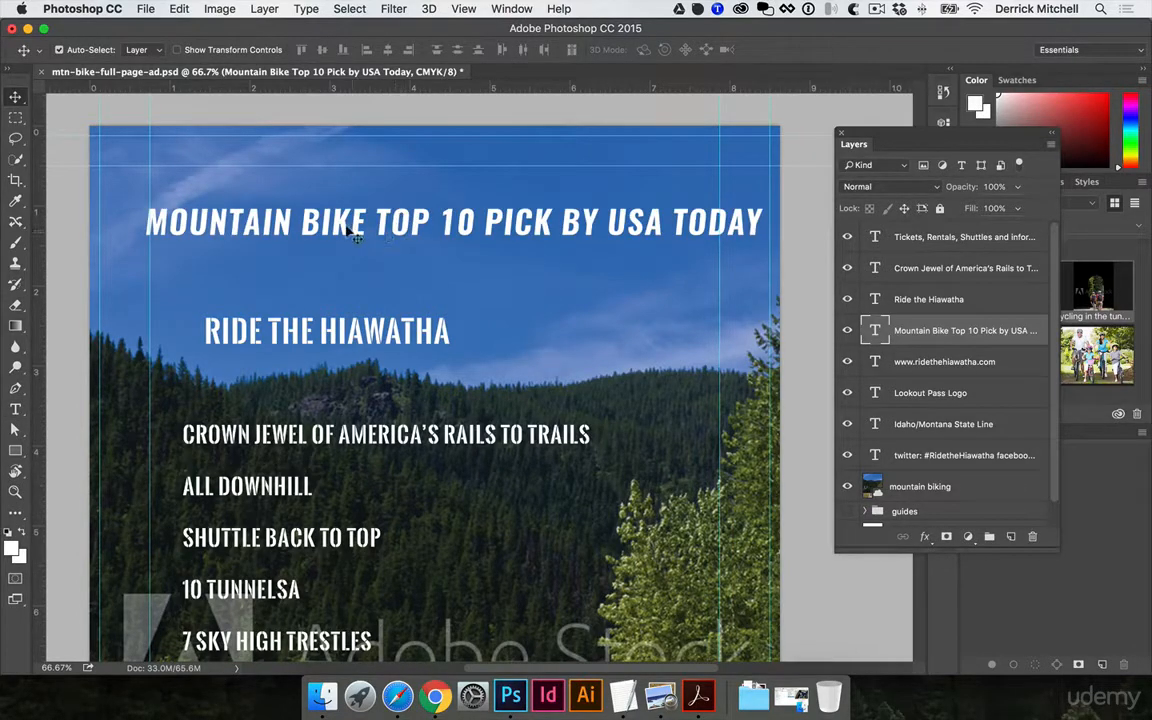
left_click_drag(347, 229, 353, 206)
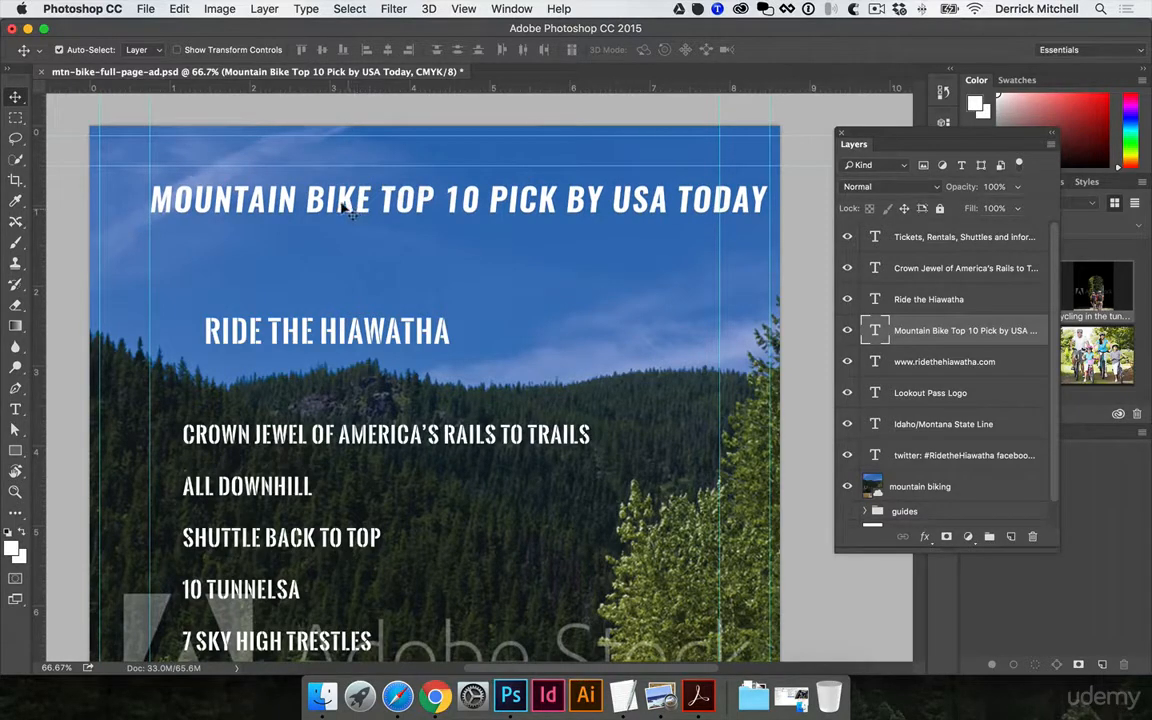
left_click(375, 336)
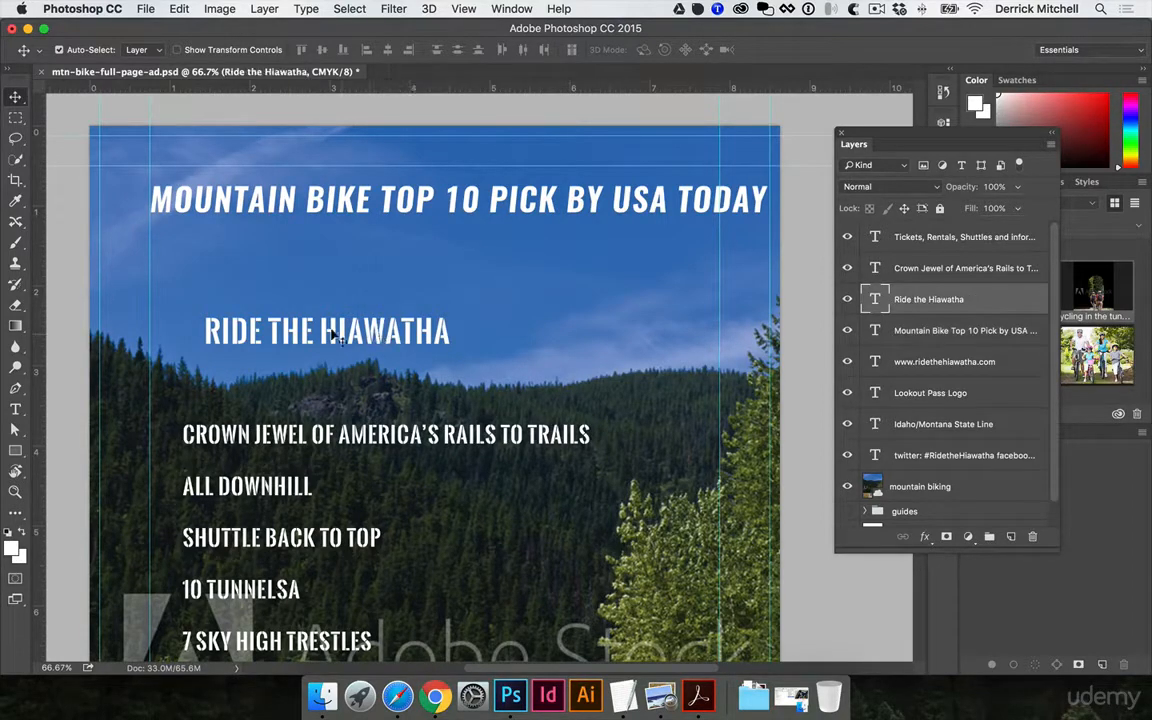
left_click_drag(335, 340, 336, 327)
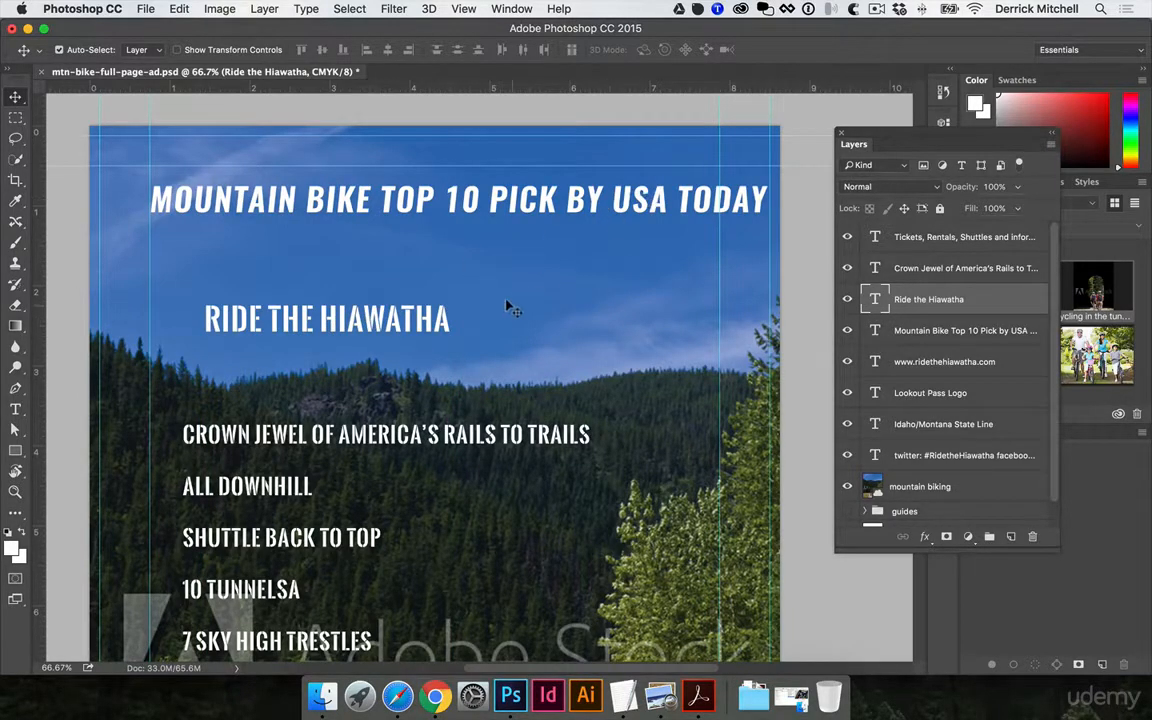
- Examine the text layout of the whole ad, from the headline down to the social media and website lines
scroll(506, 306, "down", 2)
scroll(471, 353, "down", 1)
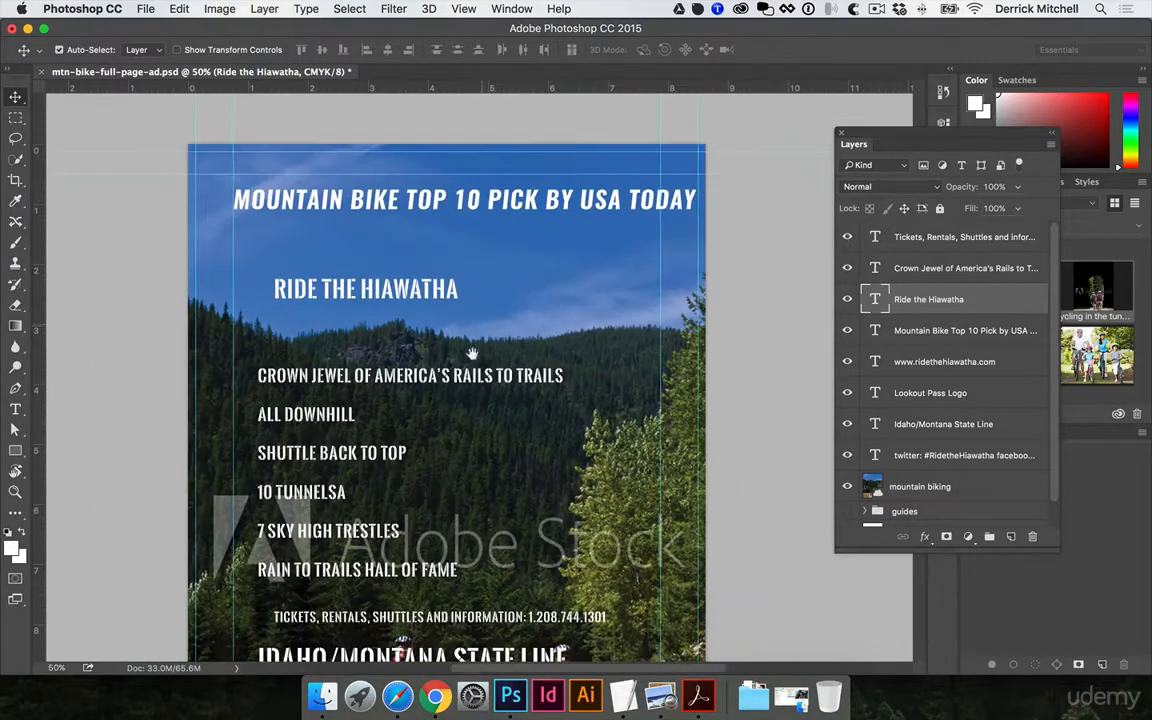
scroll(471, 353, "down", 2)
scroll(507, 406, "down", 1)
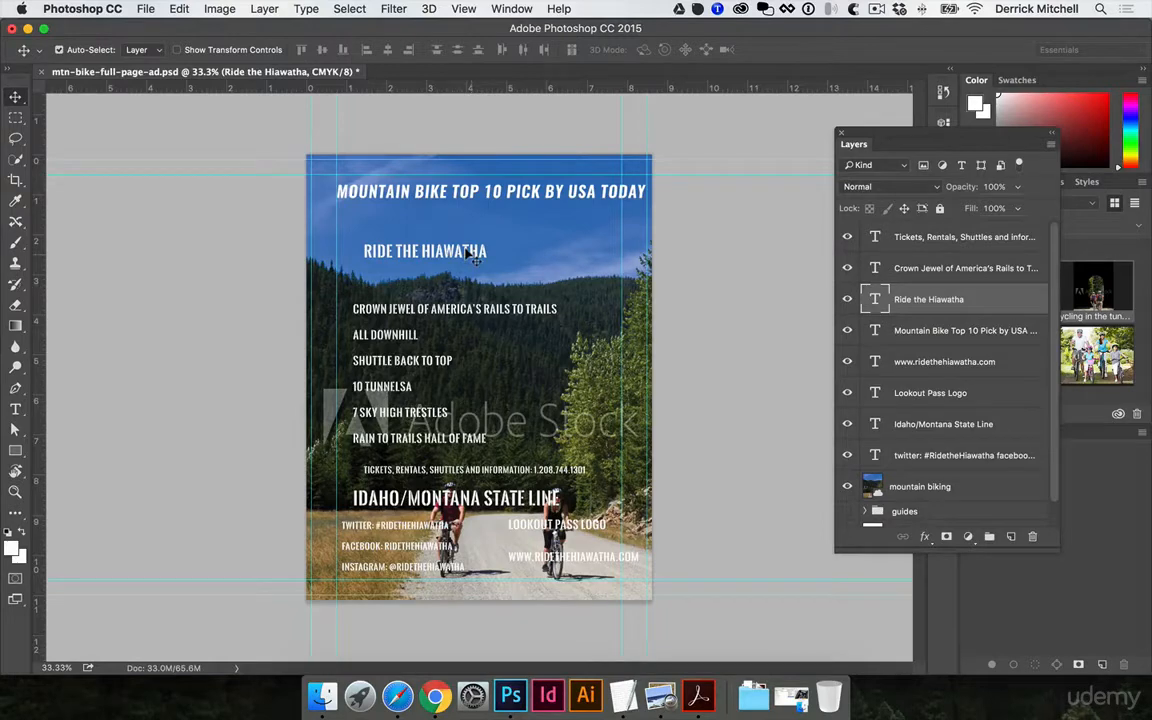
scroll(433, 351, "up", 1)
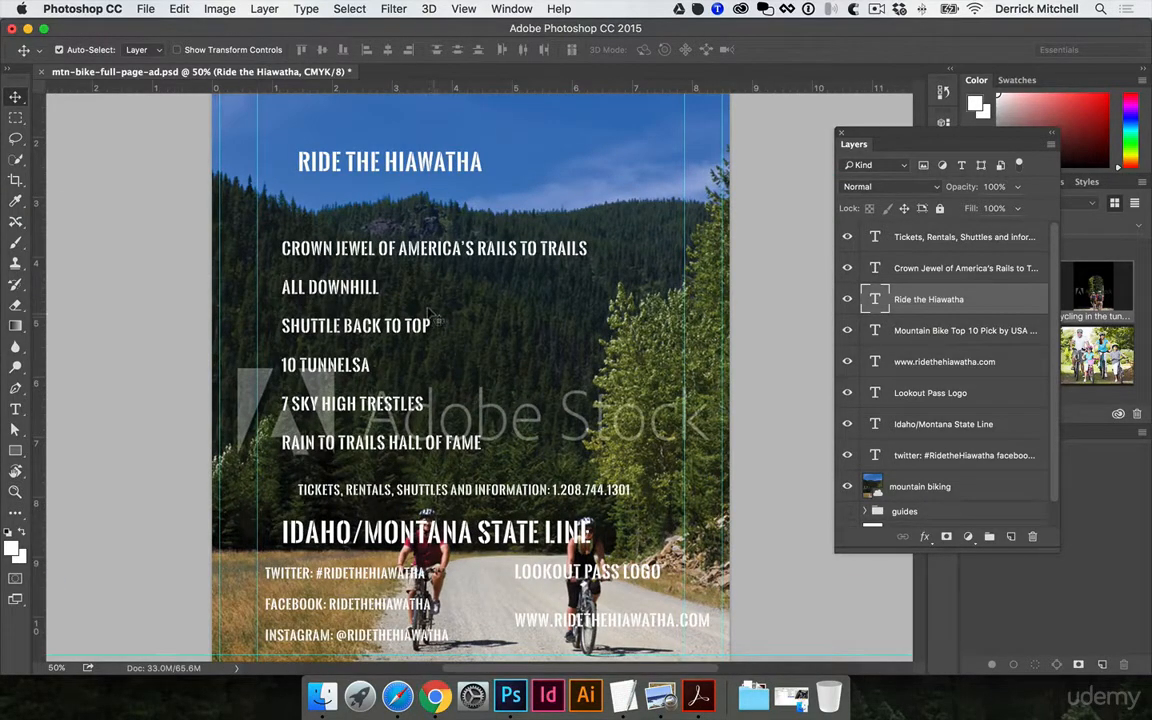
scroll(432, 385, "down", 2)
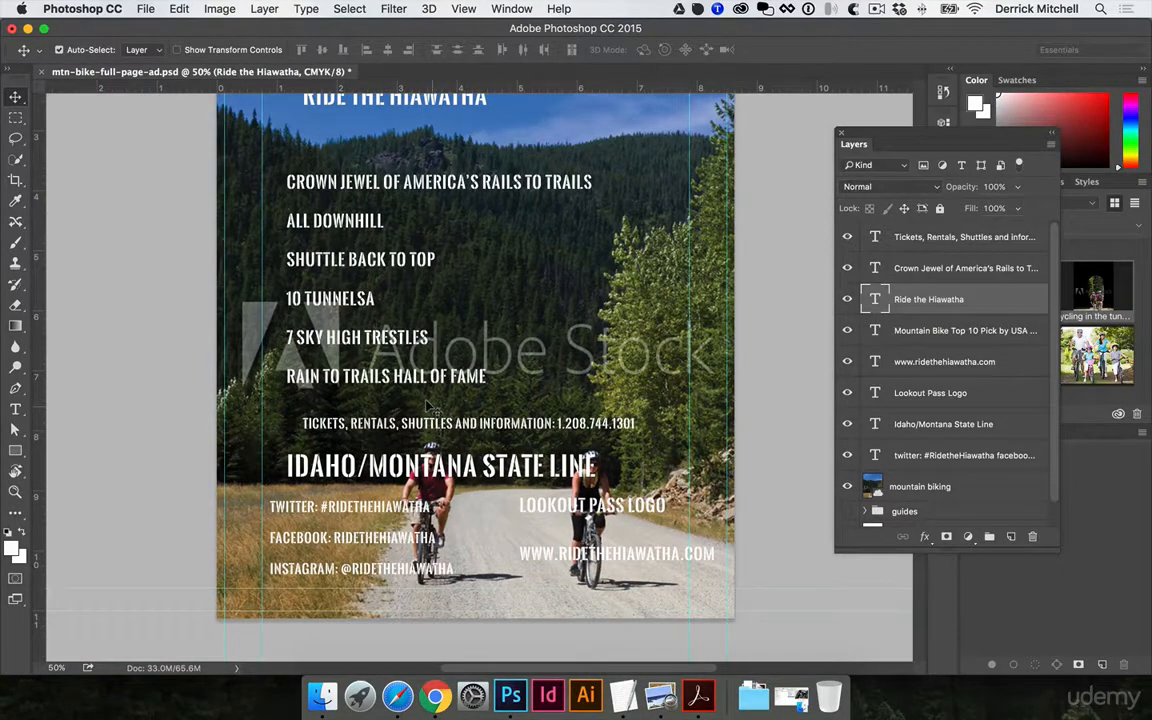
scroll(478, 415, "up", 5)
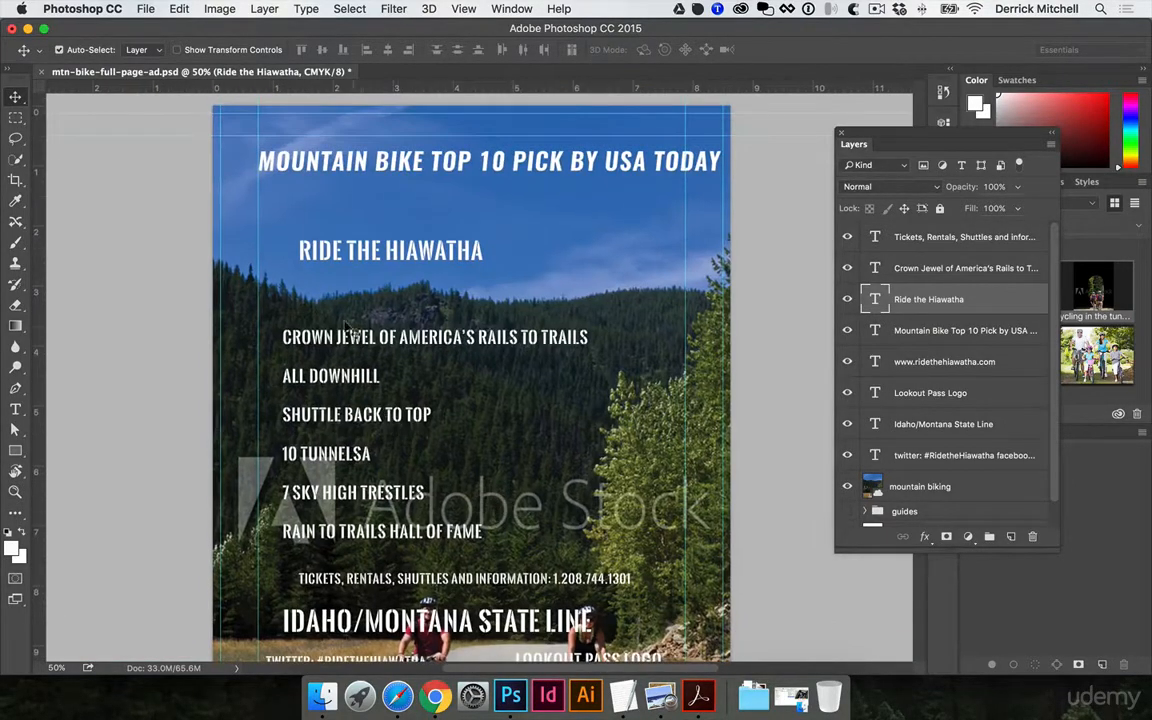
scroll(372, 362, "down", 3)
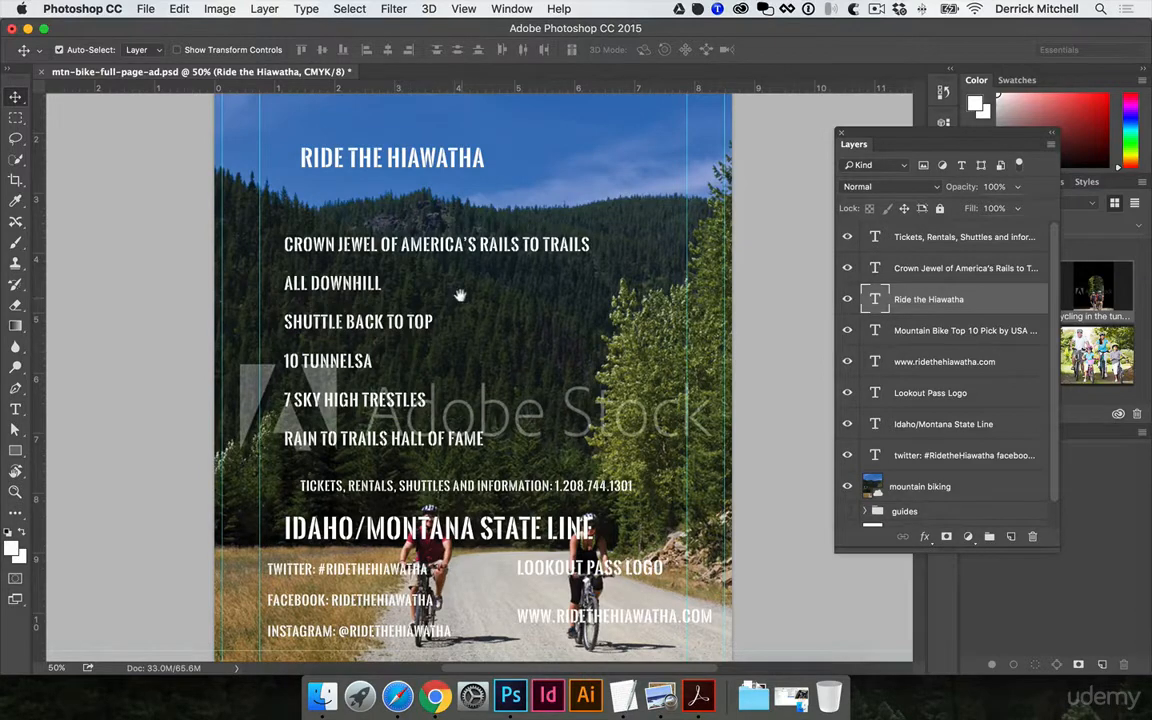
scroll(460, 296, "up", 9)
scroll(518, 442, "up", 1)
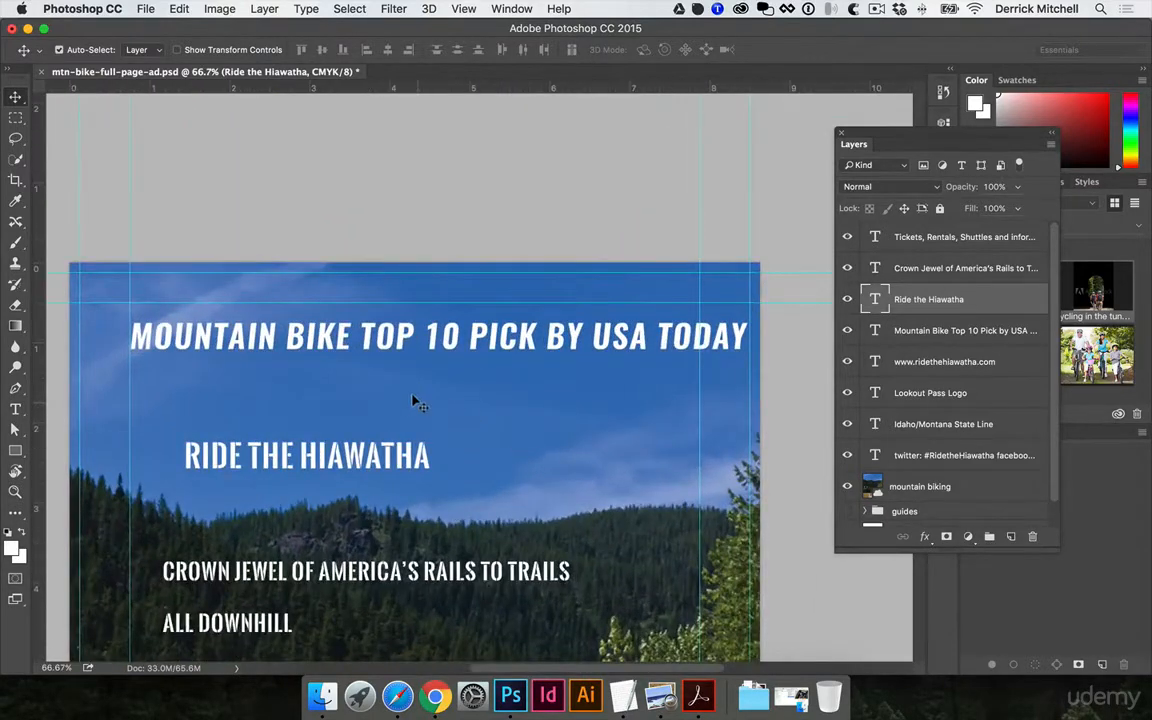
- Break the headline into two lines so that the second line starts with "10 Pick by USA Today"
left_click_drag(414, 401, 447, 401)
key("t")
left_click(501, 345)
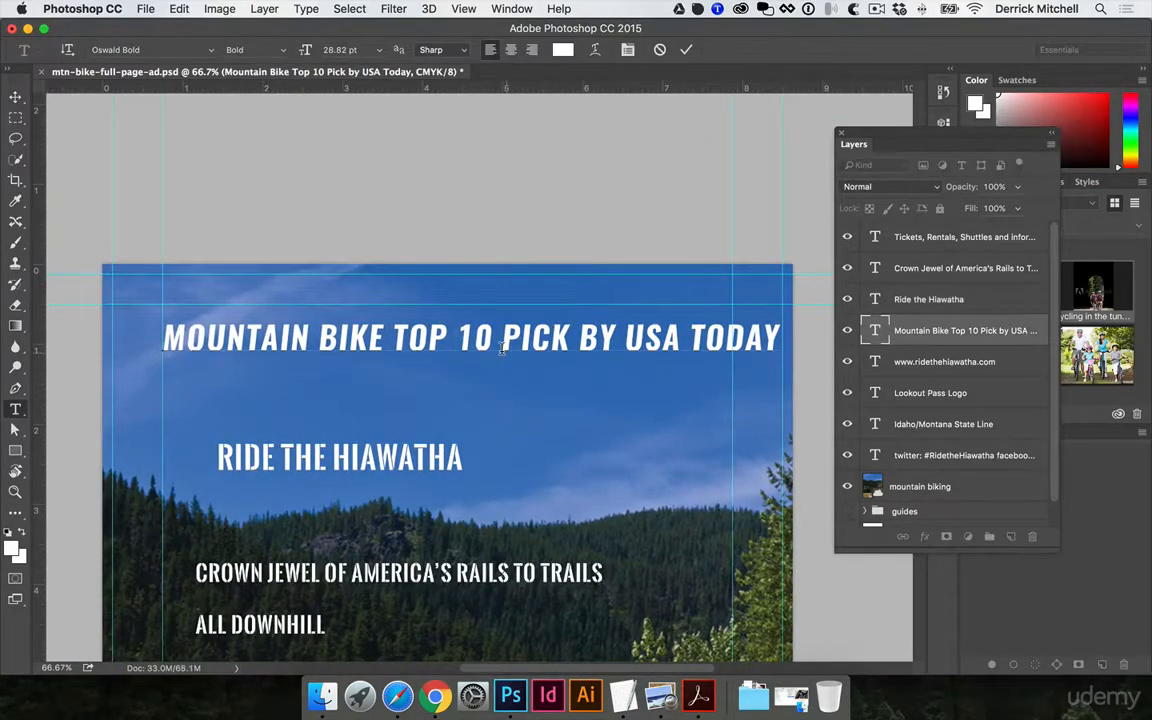
key("BackSpace")
key("Return")
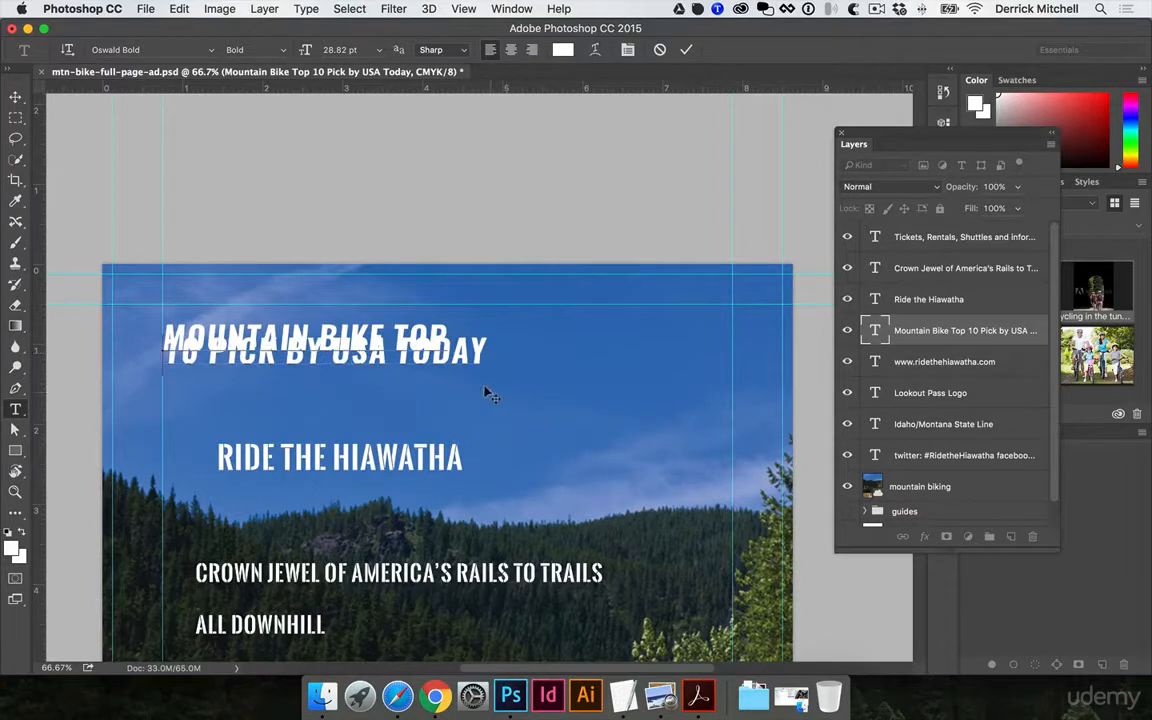
- Select all of the headline text and increase its leading to 40.59 pt so the two lines no longer overlap
key("super+a")
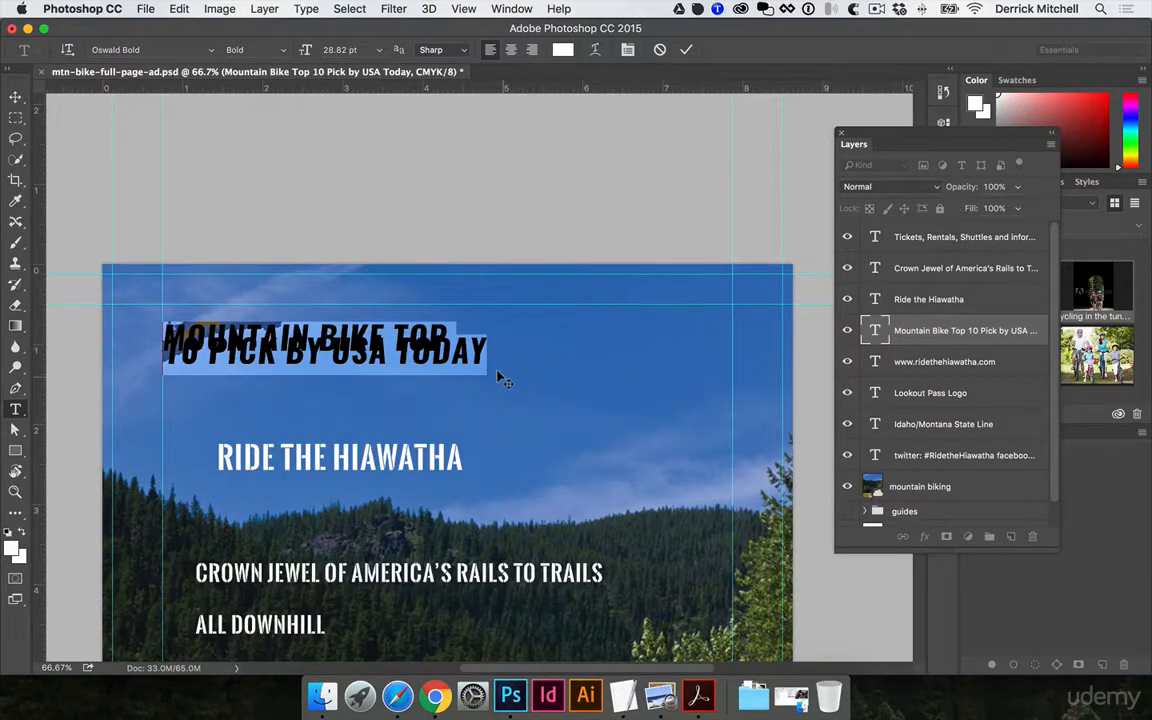
key("alt+super+Down")
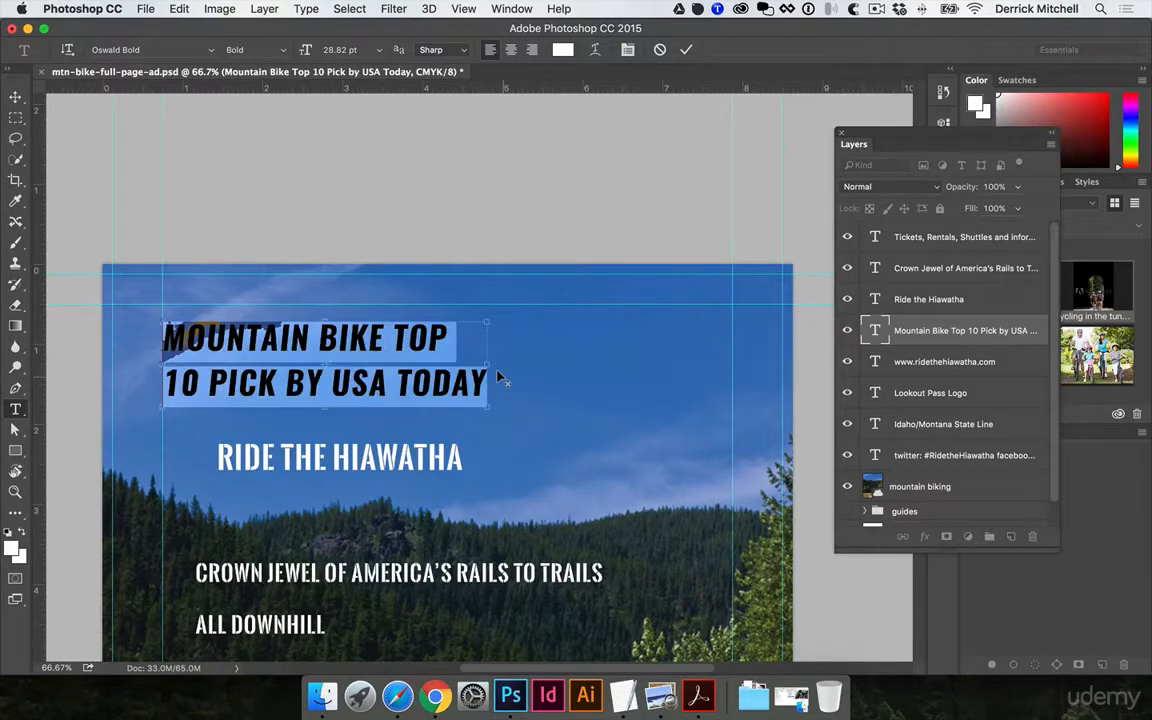
key("alt+super+Down")
key("alt+super+Up")
key("alt+super+Up")
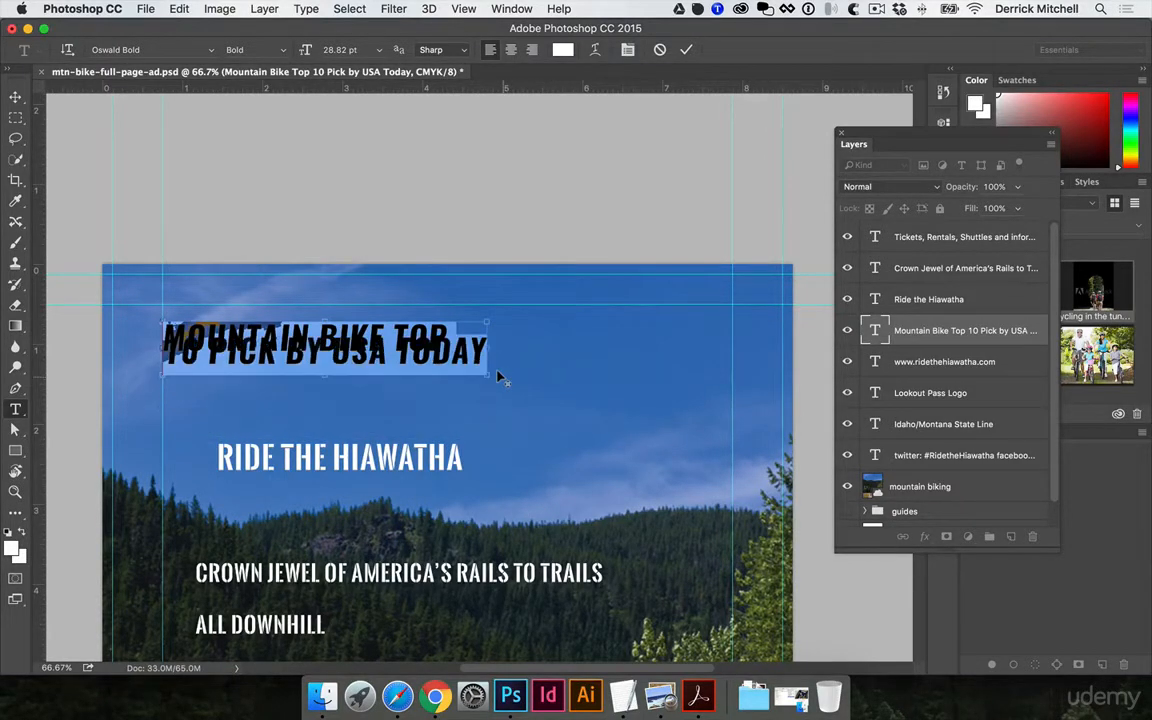
key("alt+super+Down")
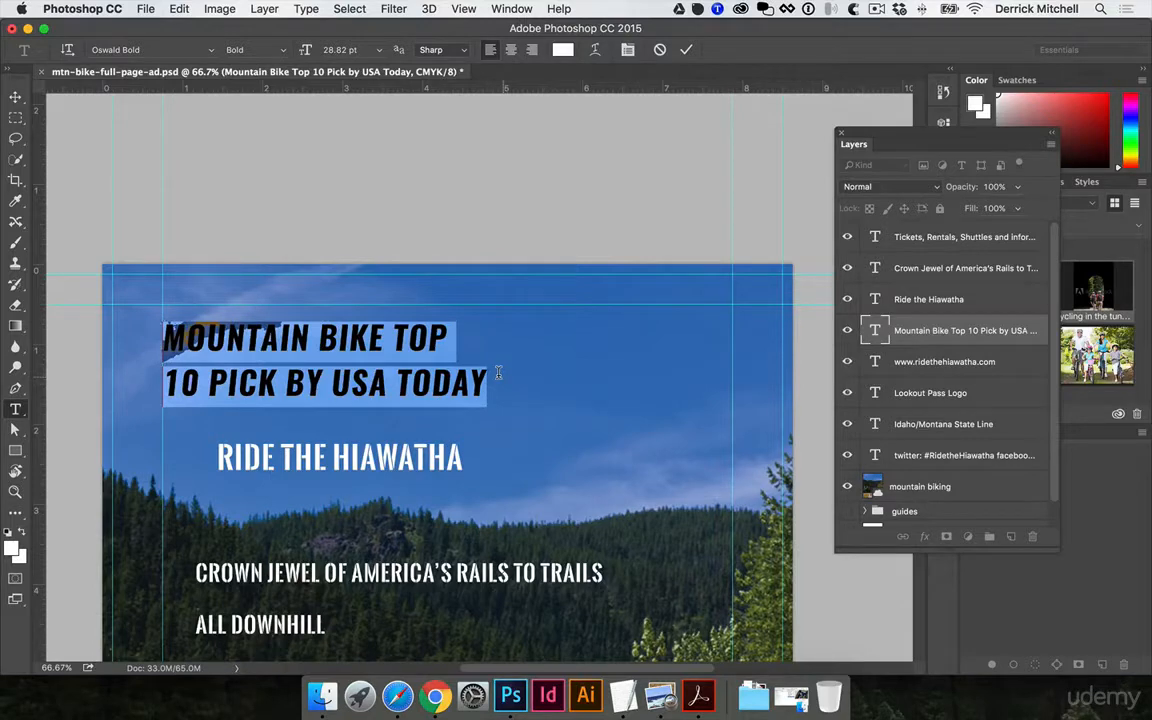
- Dock the floating Layers panel with the Channels and Paths panels, and open the Character panel
left_click_drag(888, 146, 1072, 434)
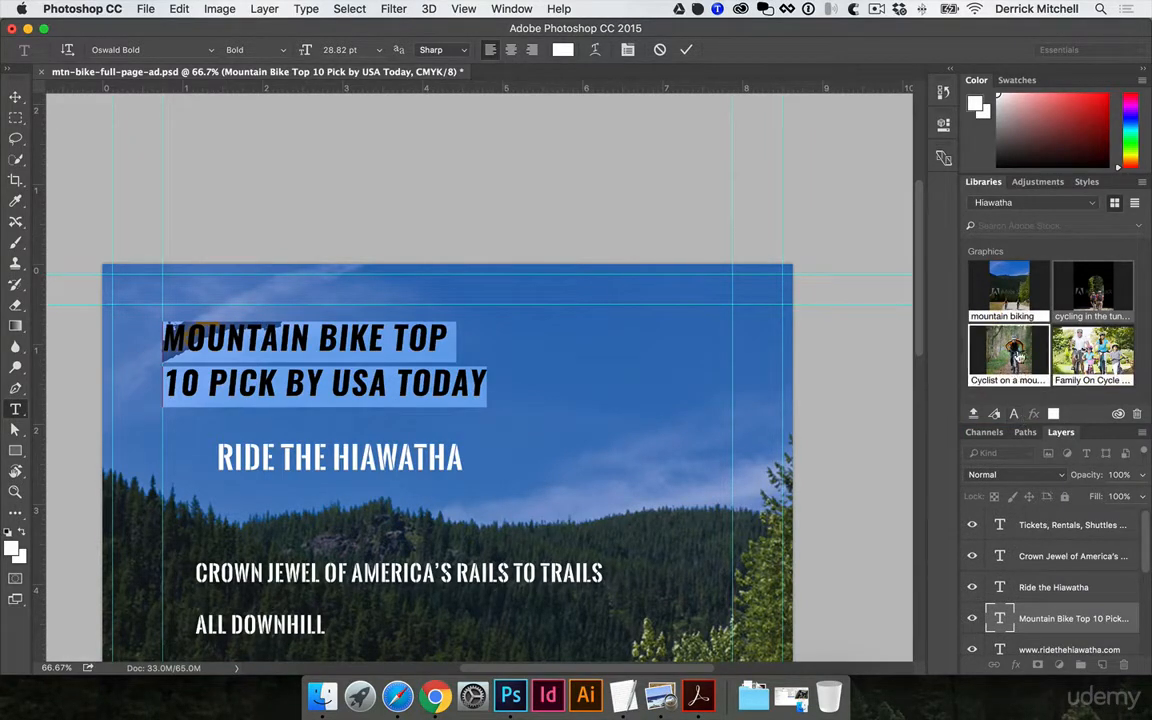
left_click(509, 9)
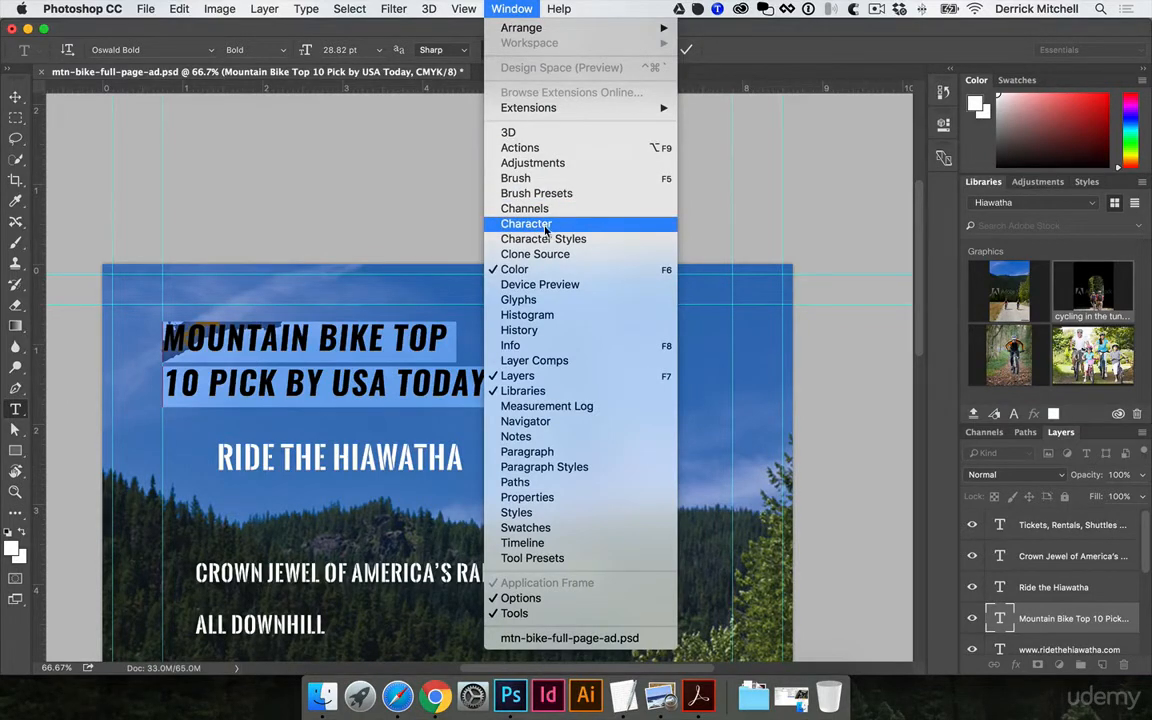
left_click(546, 225)
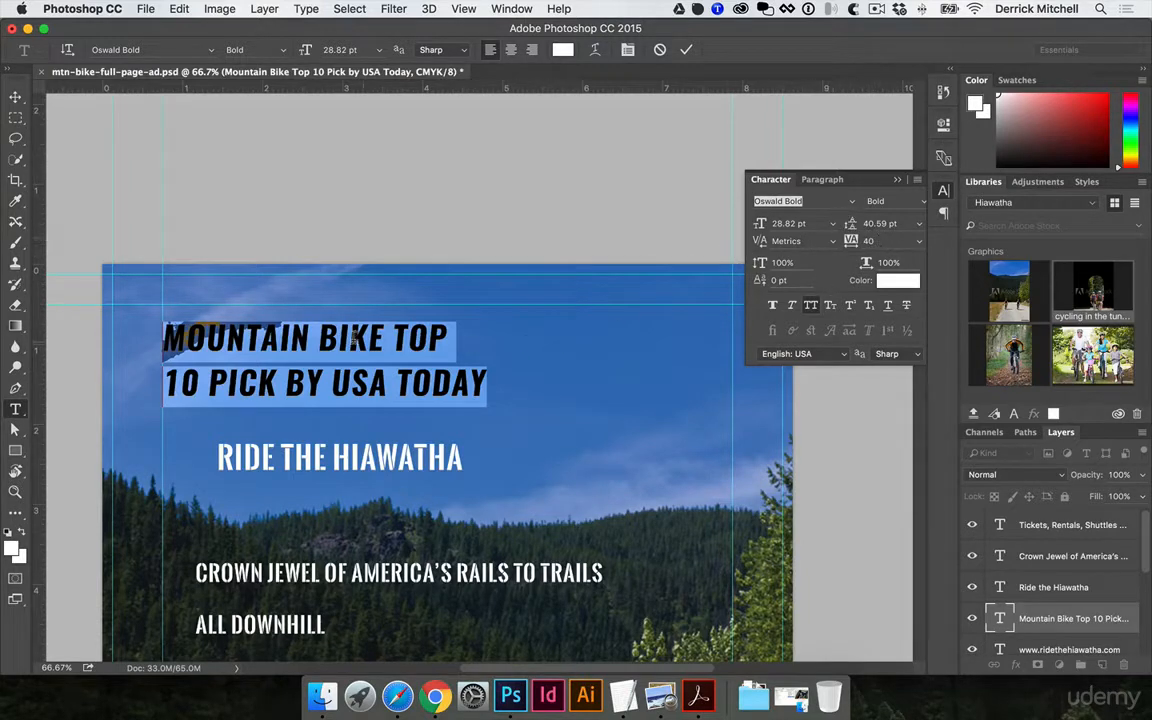
- Compare the headline with and without the last leading change by undoing and redoing it
key("super+z")
key("super+z")
key("super+z")
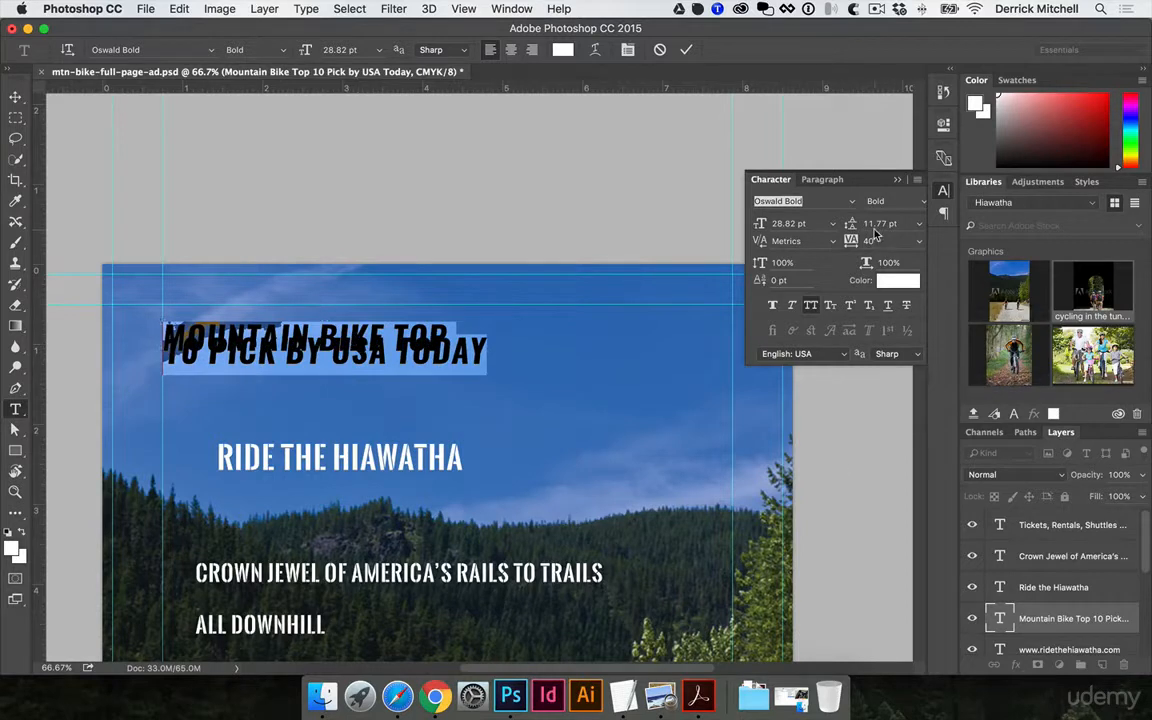
key("super+z")
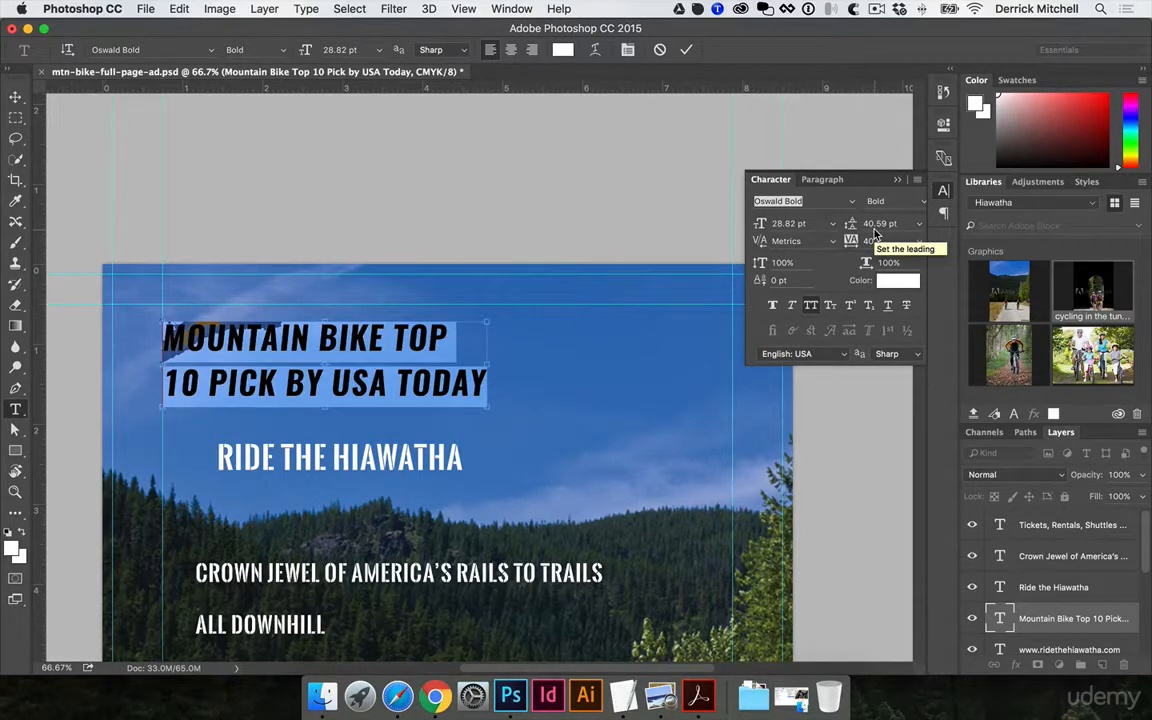
key("super+z")
key("super+z")
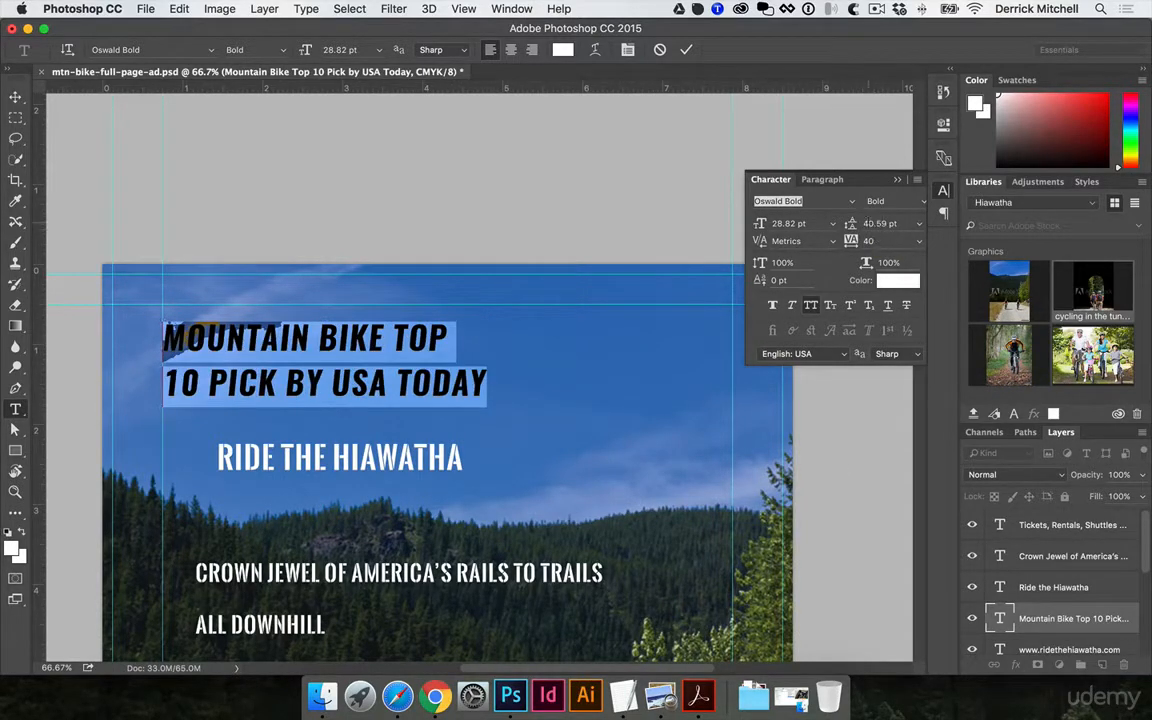
- Set the headline's leading to 20 pt and scale the headline up proportionally until its font size is 48.15 pt
left_click(873, 224)
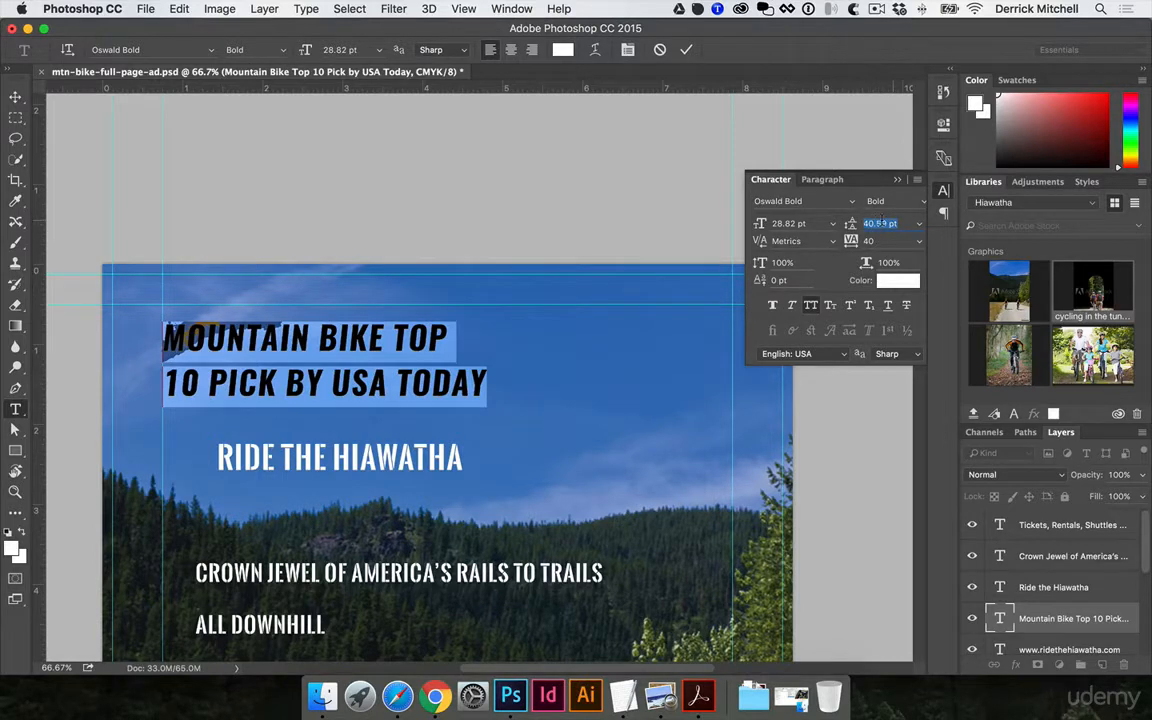
type("20")
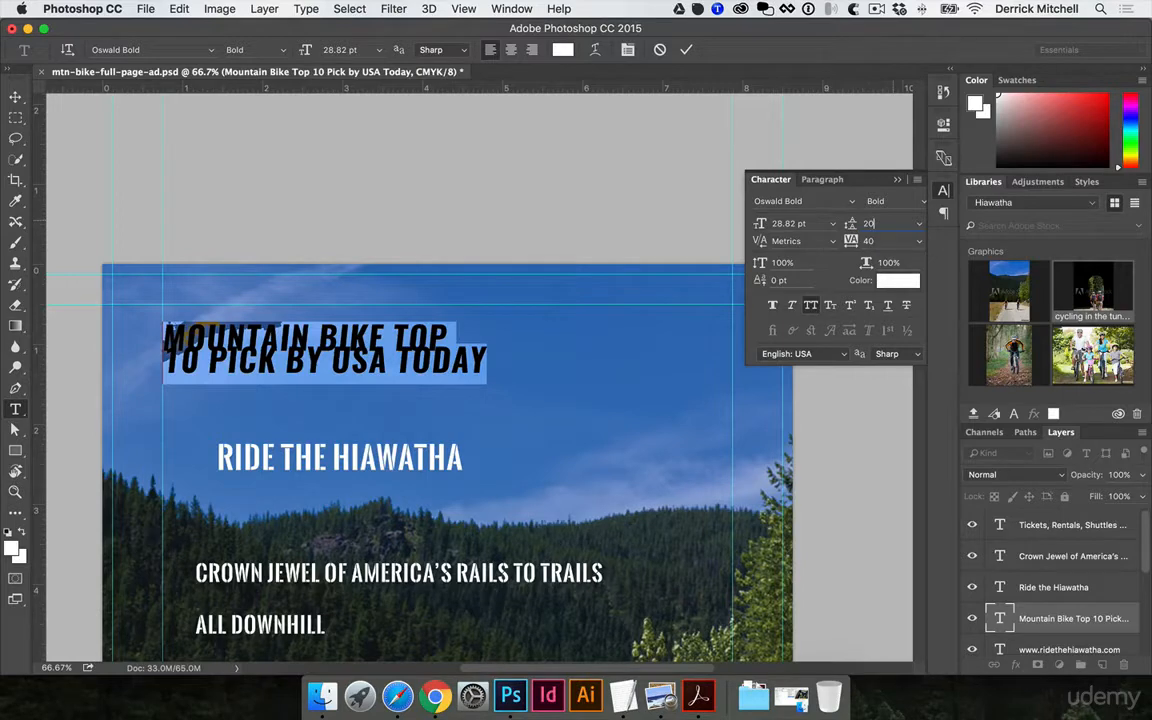
key("ctrl+Return")
key("ctrl+t")
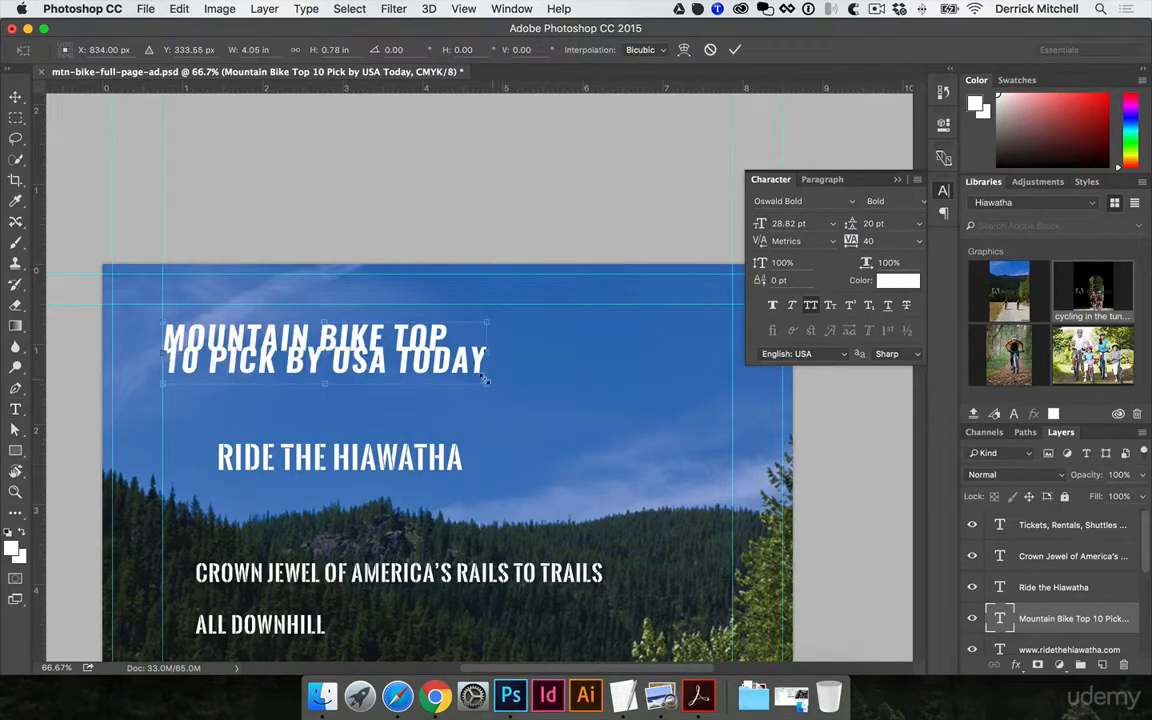
left_click_drag(486, 379, 706, 452)
key("Return")
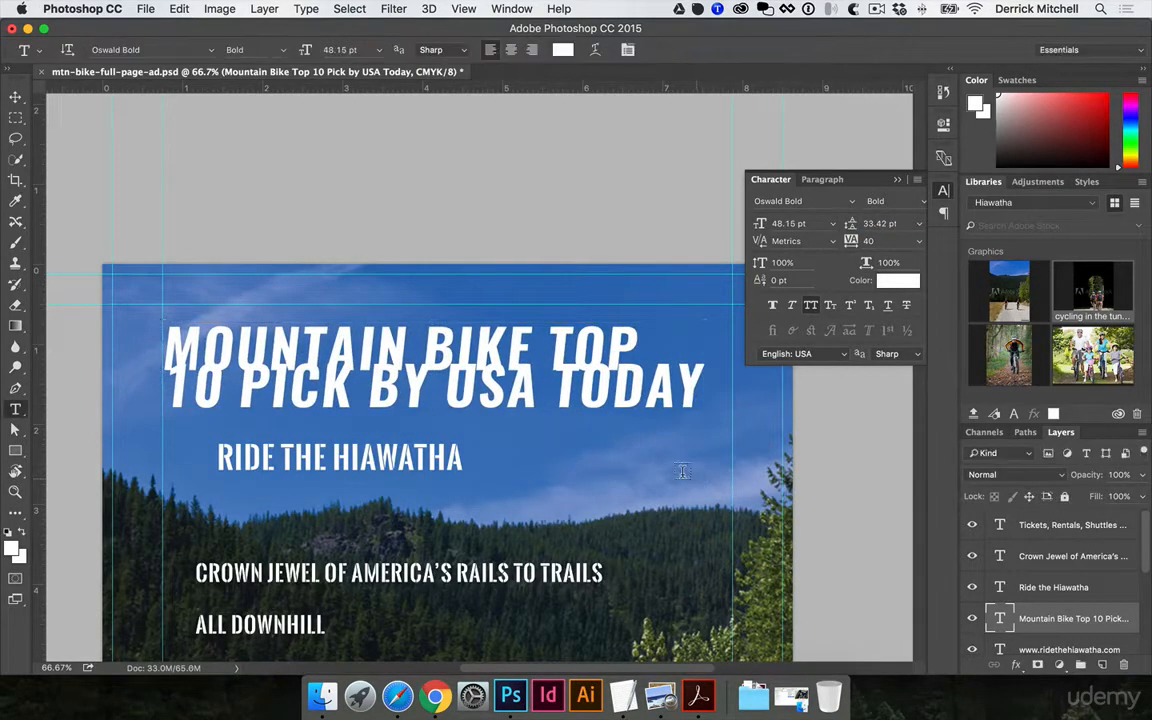
- Select all of the headline text and increase its leading to 50.42 pt
left_click(659, 357)
key("ctrl+a")
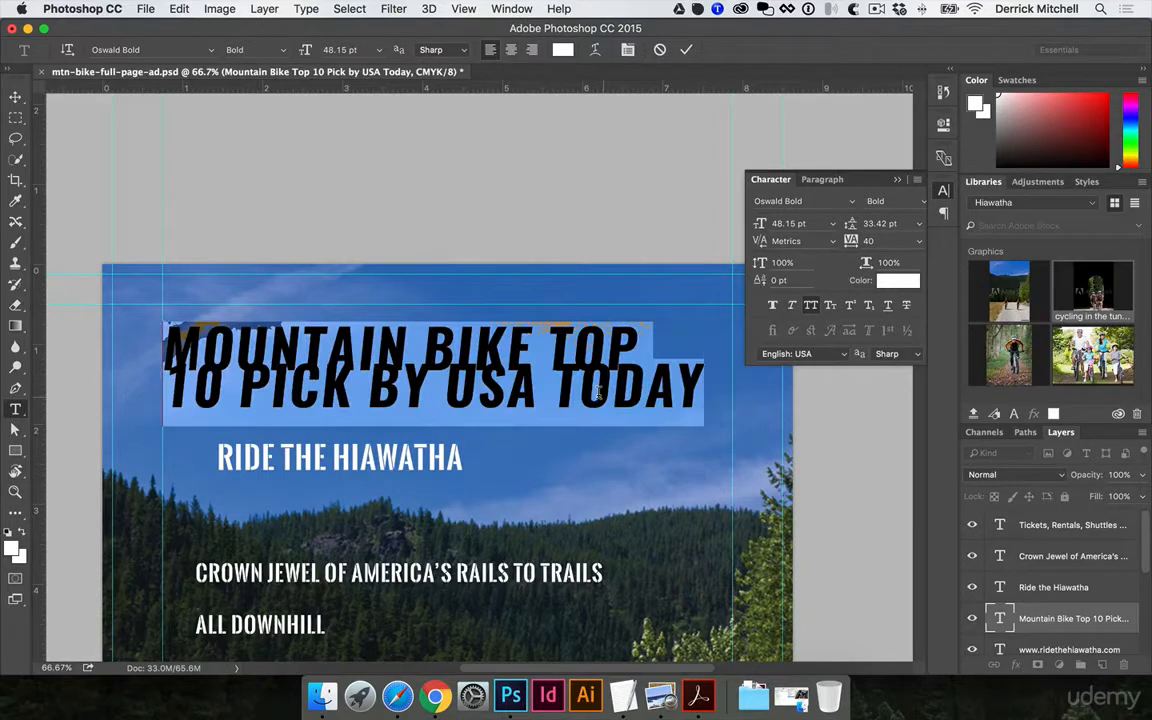
left_click(875, 223)
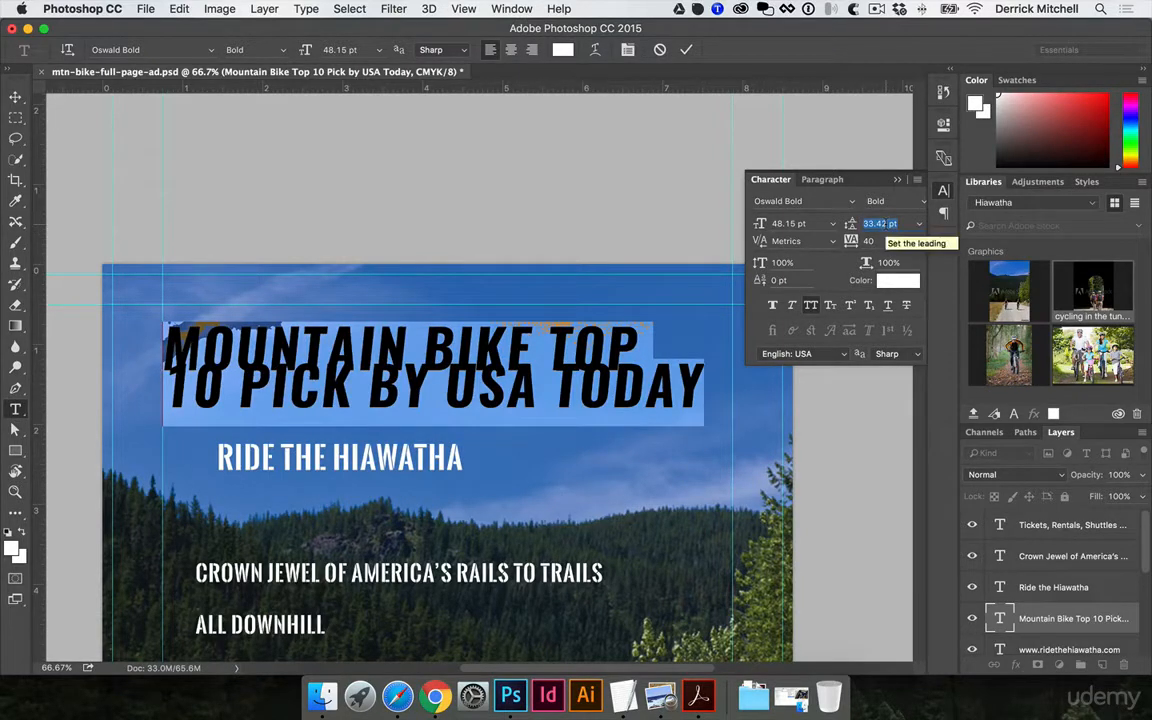
key("Up")
key("Up")
key("Up")
key("Up")
key("Up")
key("Up")
key("Up")
key("Up")
key("Up")
key("Up")
key("Up")
key("Up")
key("Up")
key("Up")
key("Up")
key("Up")
key("Up")
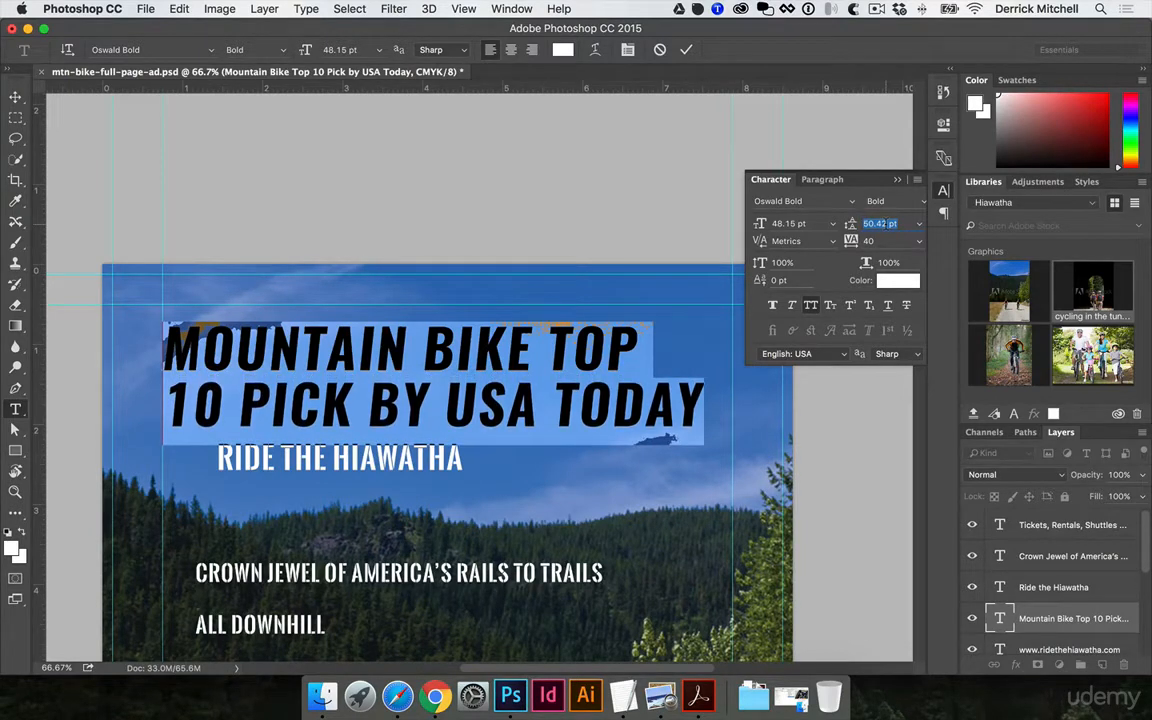
left_click(886, 223)
key("super+Return")
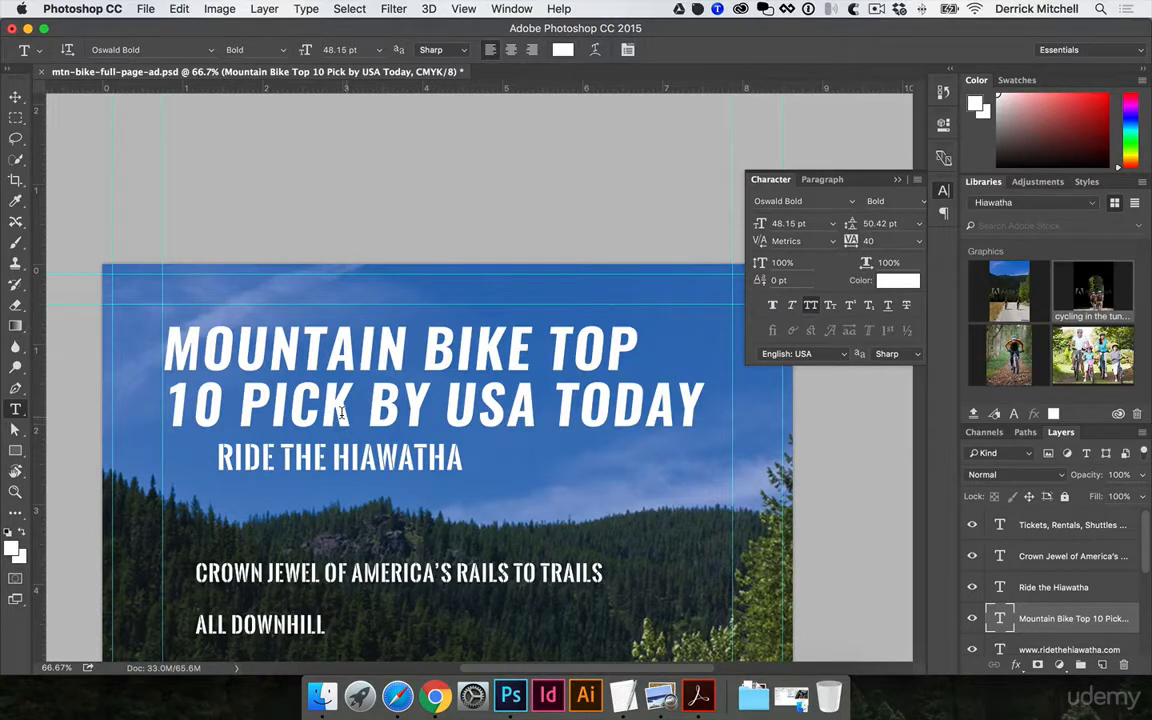
- Remove the headline's line break after "Top" and break it after "Pick" instead, leaving "by USA Today" on the second line
left_click(548, 331)
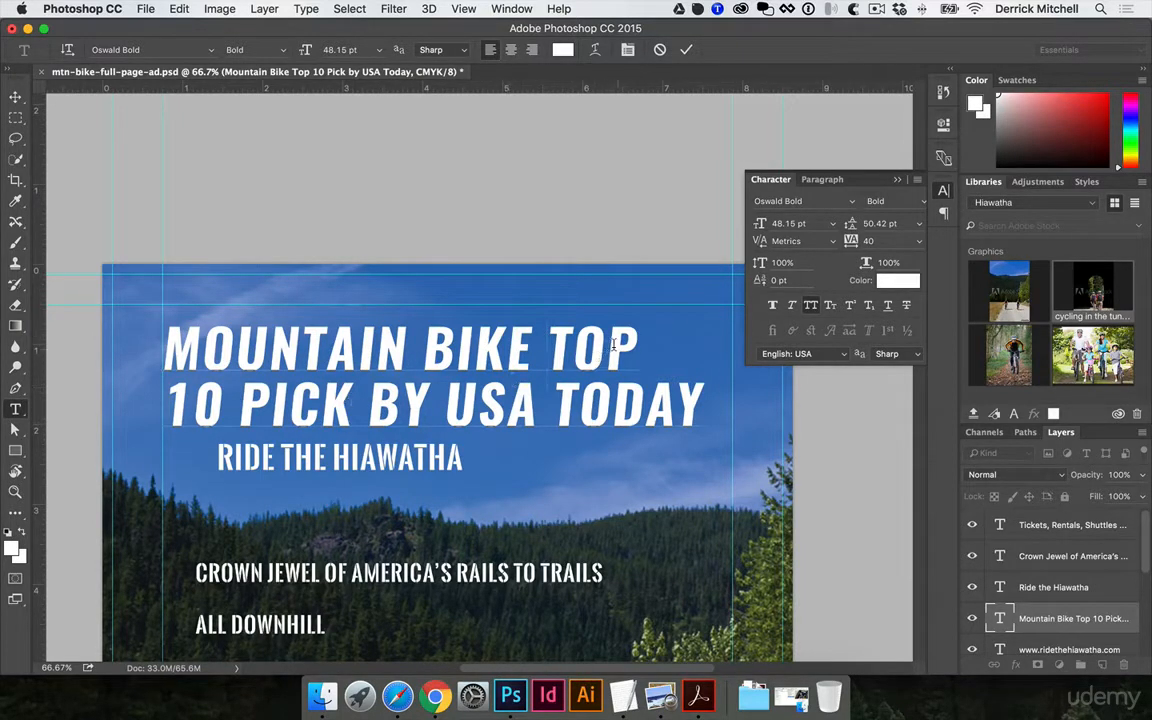
key("Delete")
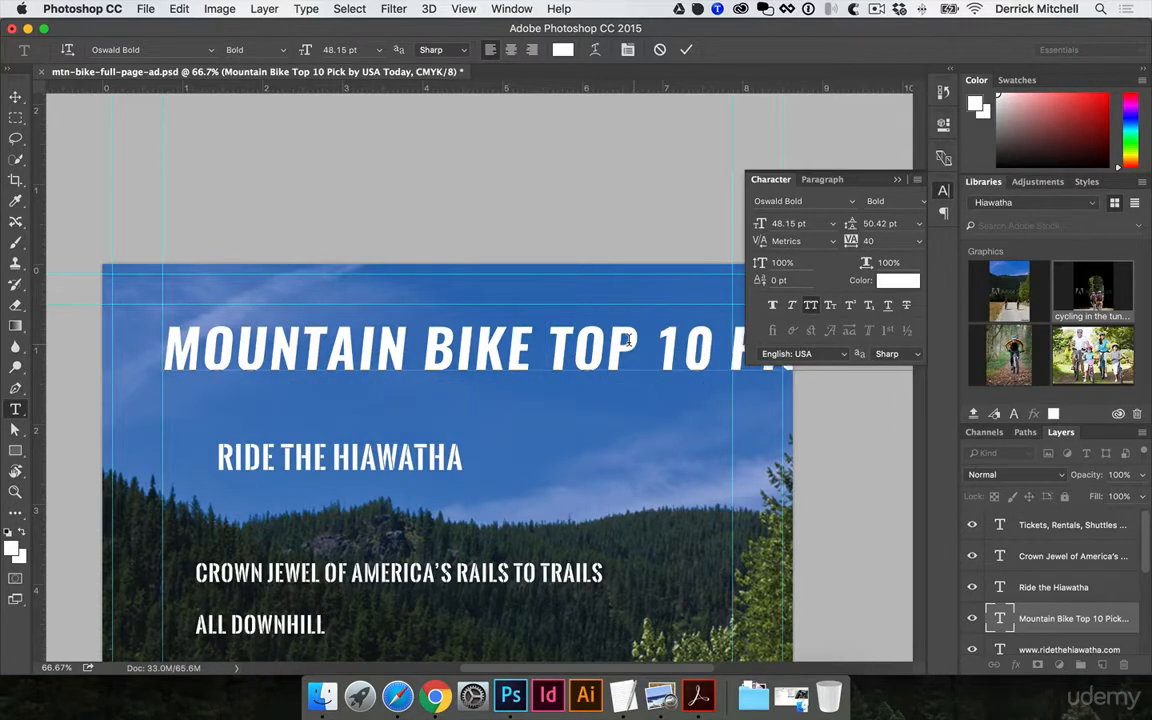
scroll(629, 340, "right", 5)
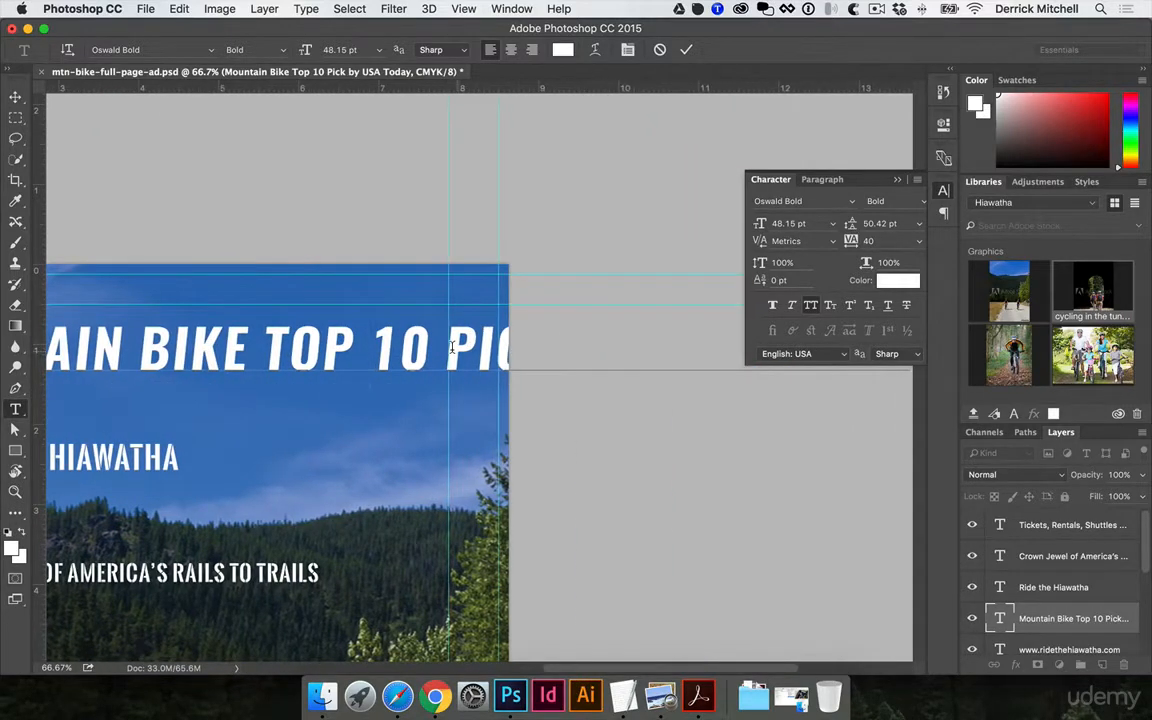
key("Return")
key("super+Return")
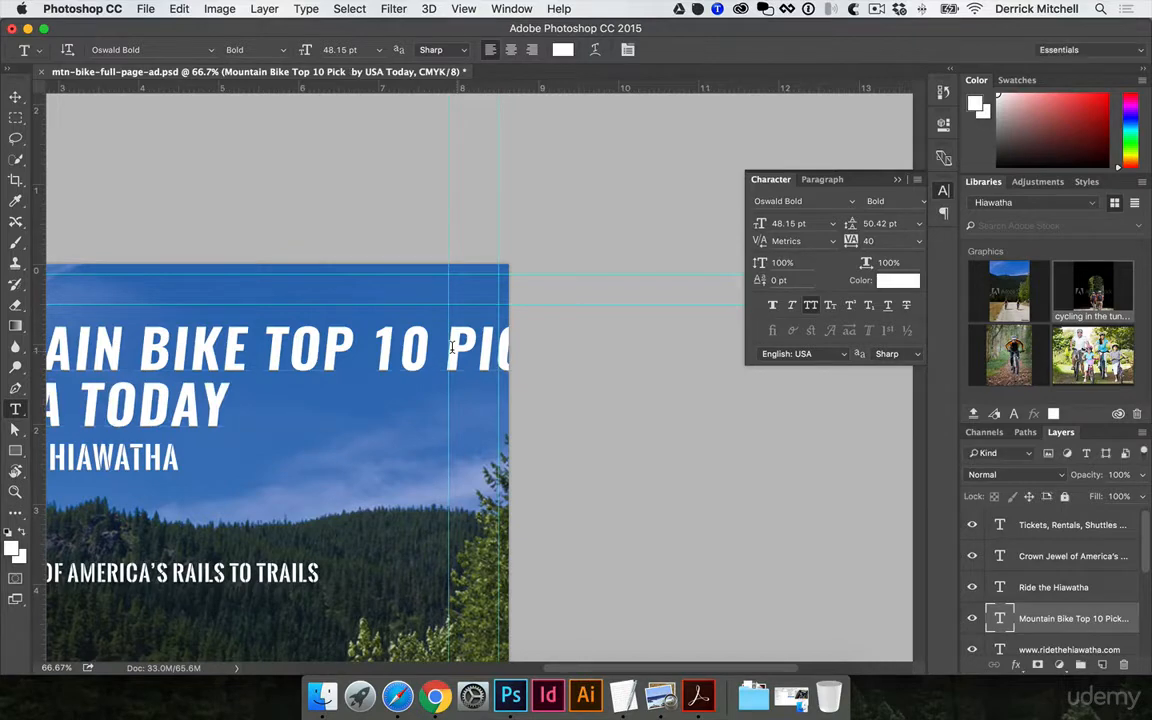
- Scale the headline down proportionally to a 36.47 pt font size and shift it slightly so it fits on the page
scroll(625, 463, "left", 7)
key("super+t")
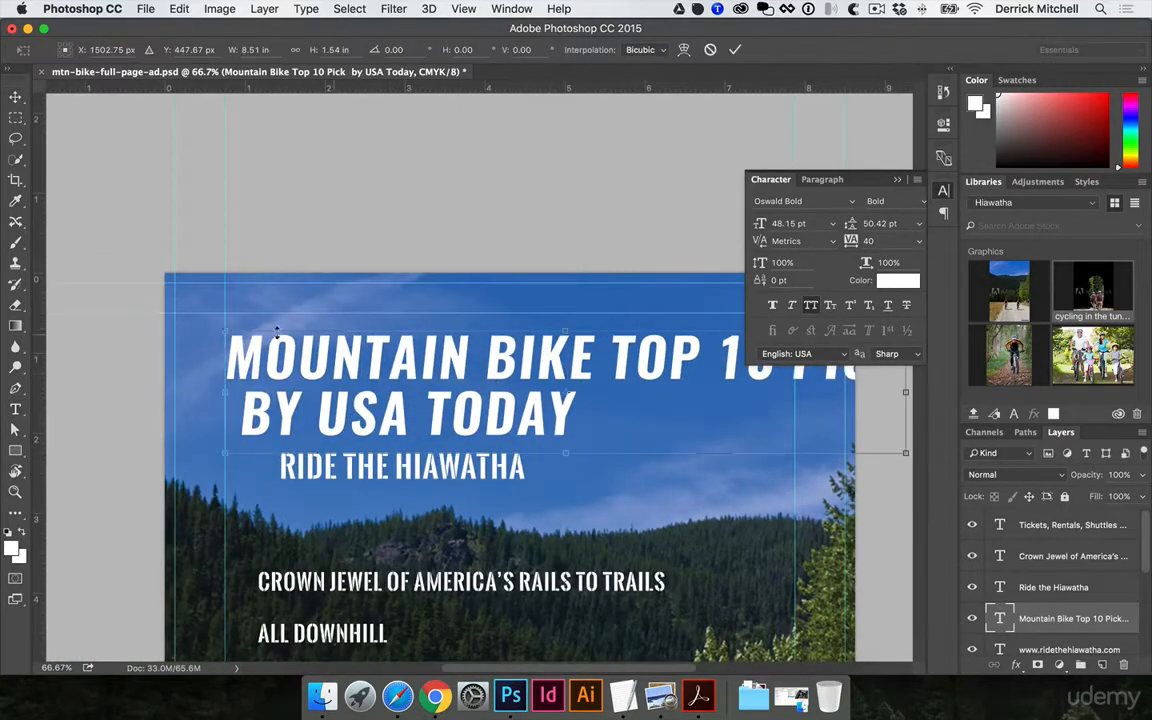
left_click_drag(226, 331, 308, 346)
left_click_drag(423, 385, 367, 373)
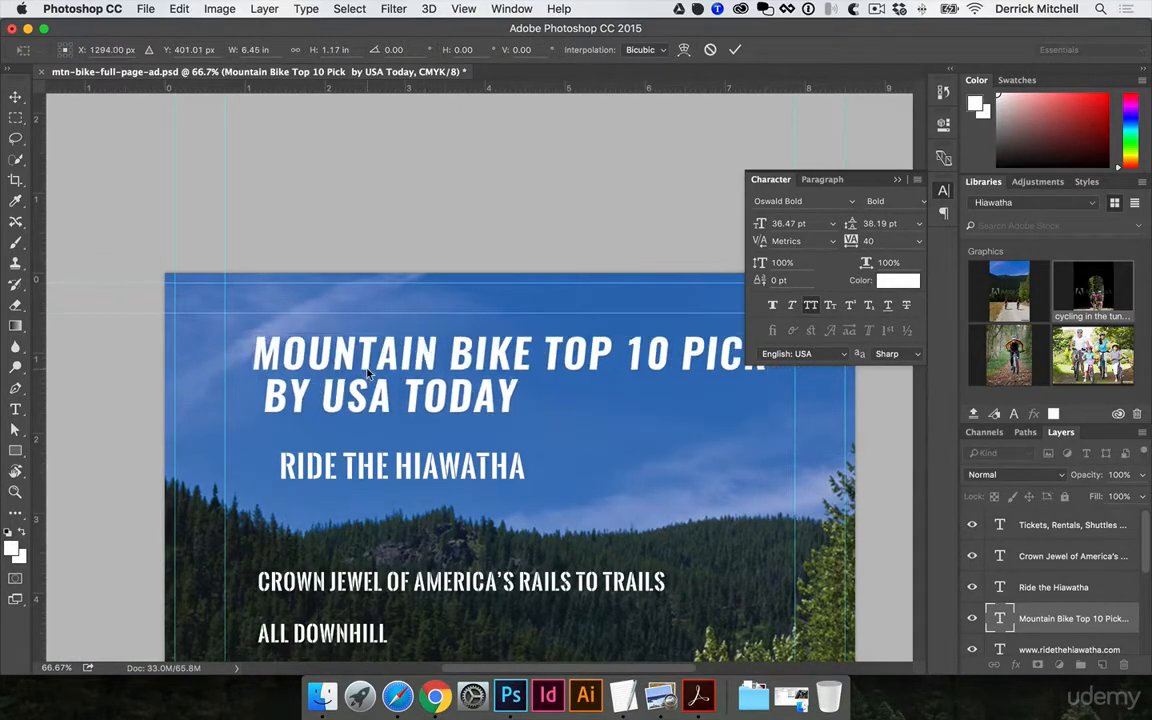
key("Return")
- Select the headline's first line, "Mountain Bike Top 10 Pick", try larger sizes and set its font size to 40 pt
scroll(340, 340, "right", 3)
scroll(340, 340, "down", 2)
key("t")
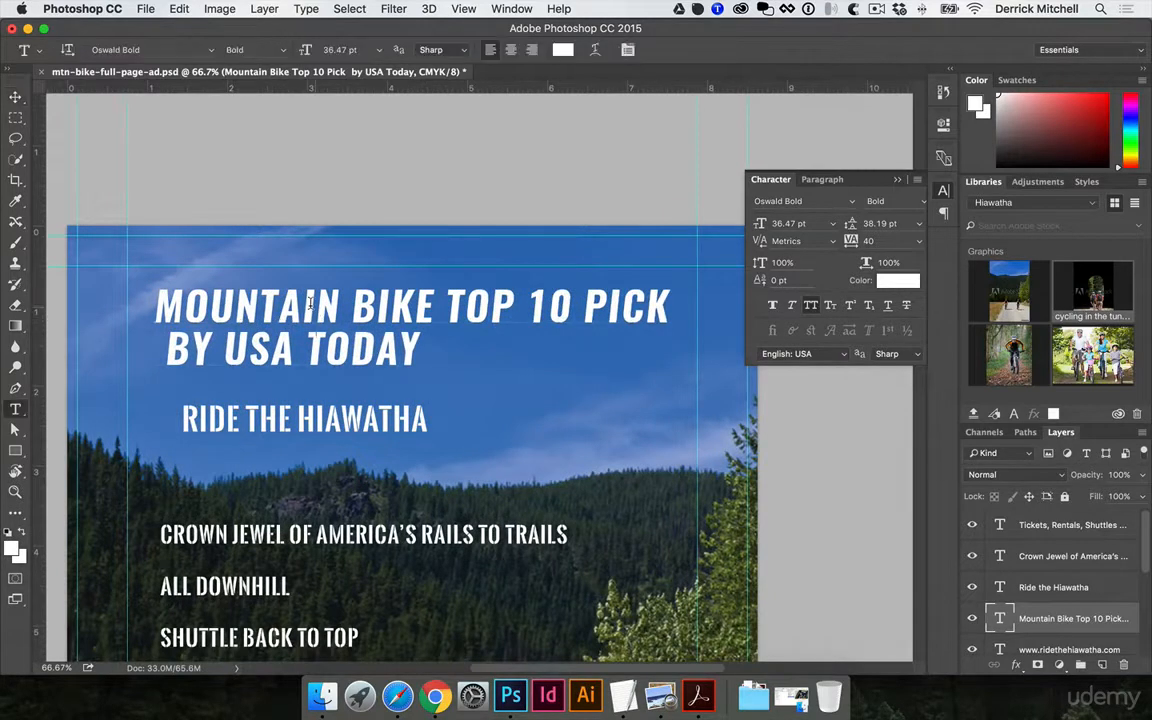
triple_click(310, 302)
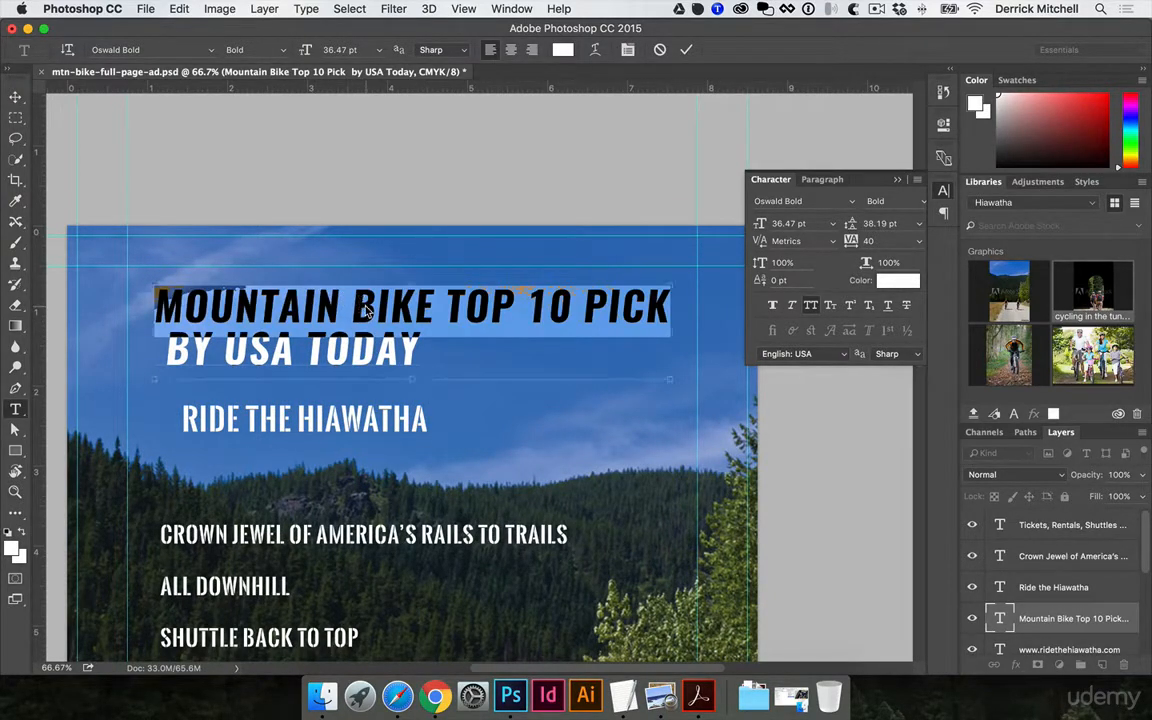
key("alt+shift+super+period")
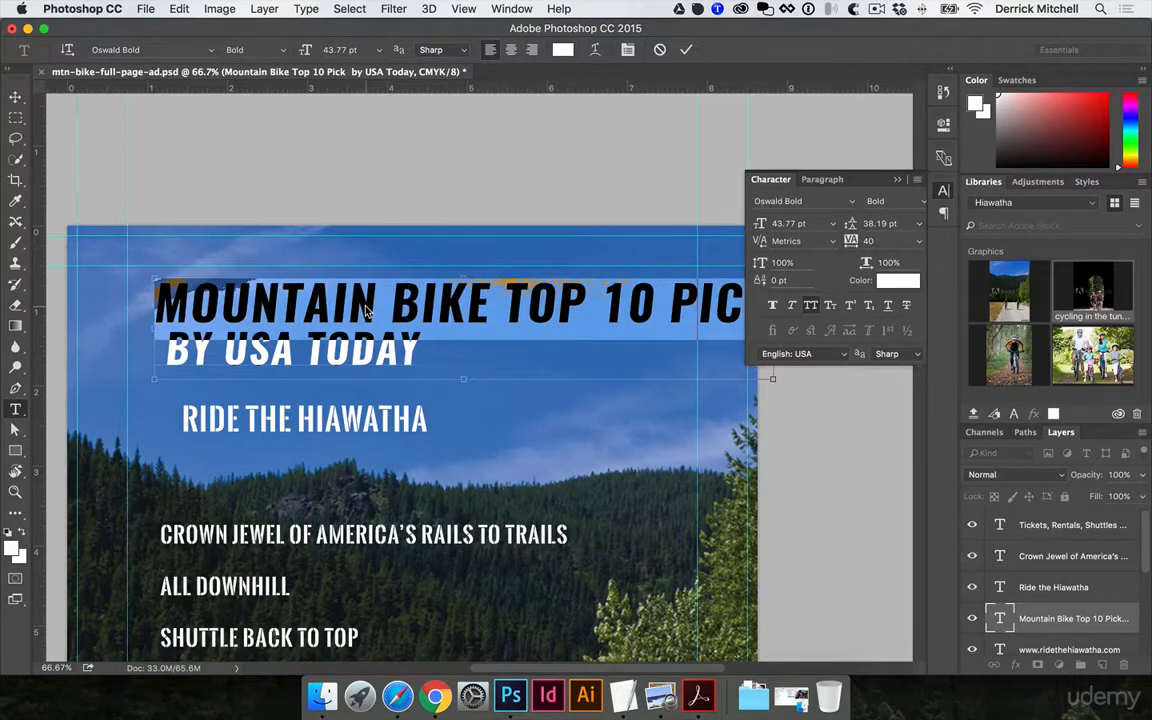
key("alt+shift+super+comma")
key("alt+shift+super+period")
key("alt+shift+super+comma")
key("alt+shift+super+period")
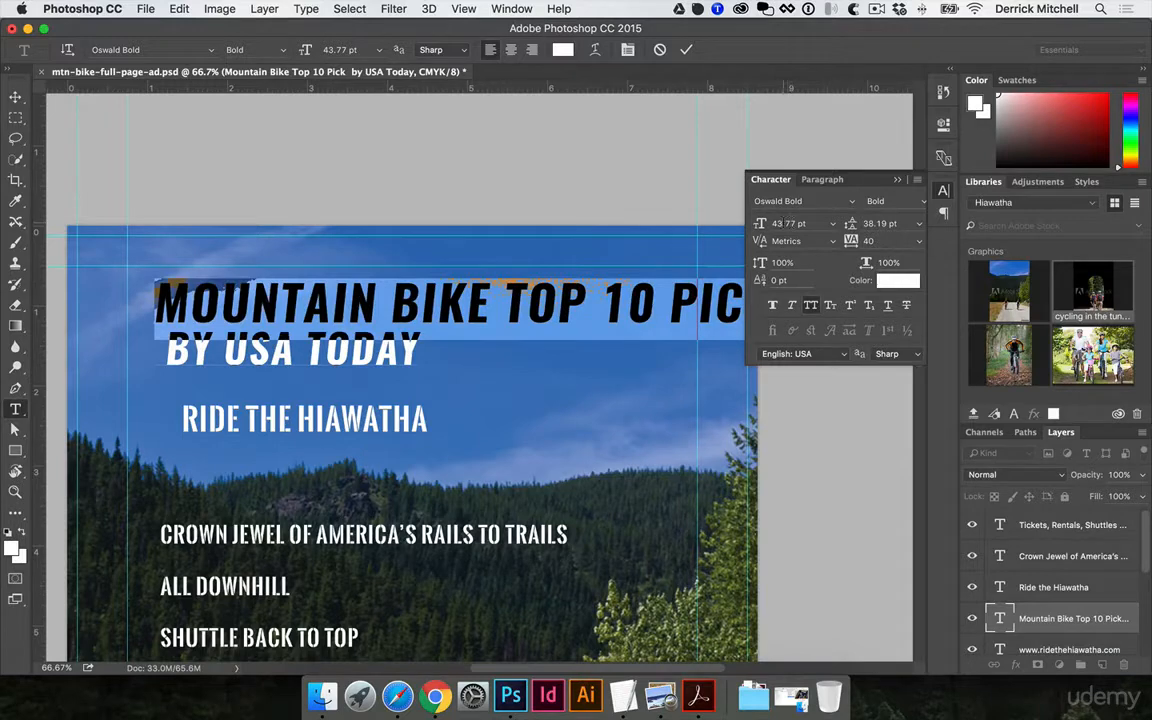
left_click(785, 223)
type("40")
key("Return")
key("super+Return")
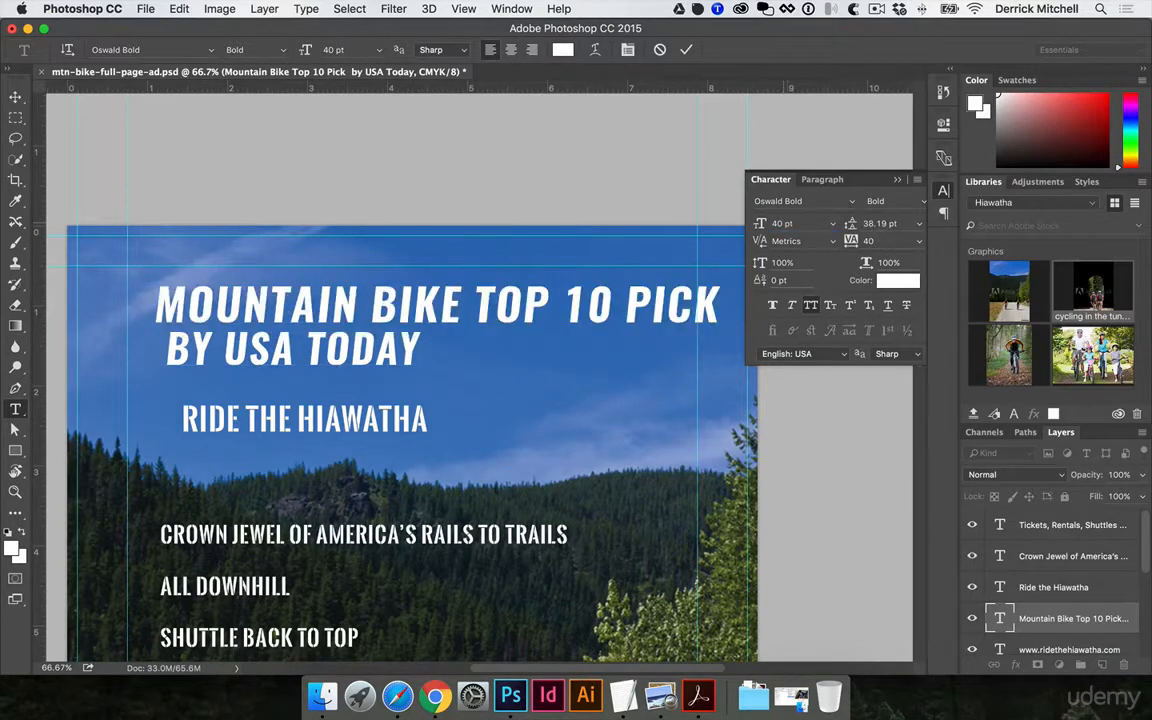
- Move the headline to the upper-left margin guides and scale it to about 7.18 in wide so it spans both side margins
key("v")
left_click_drag(509, 481, 522, 468)
left_click_drag(534, 270, 506, 265)
mouse_move(150, 268)
left_mouse_down()
mouse_move(103, 290)
mouse_move(150, 290)
mouse_move(168, 271)
mouse_move(154, 281)
left_mouse_up()
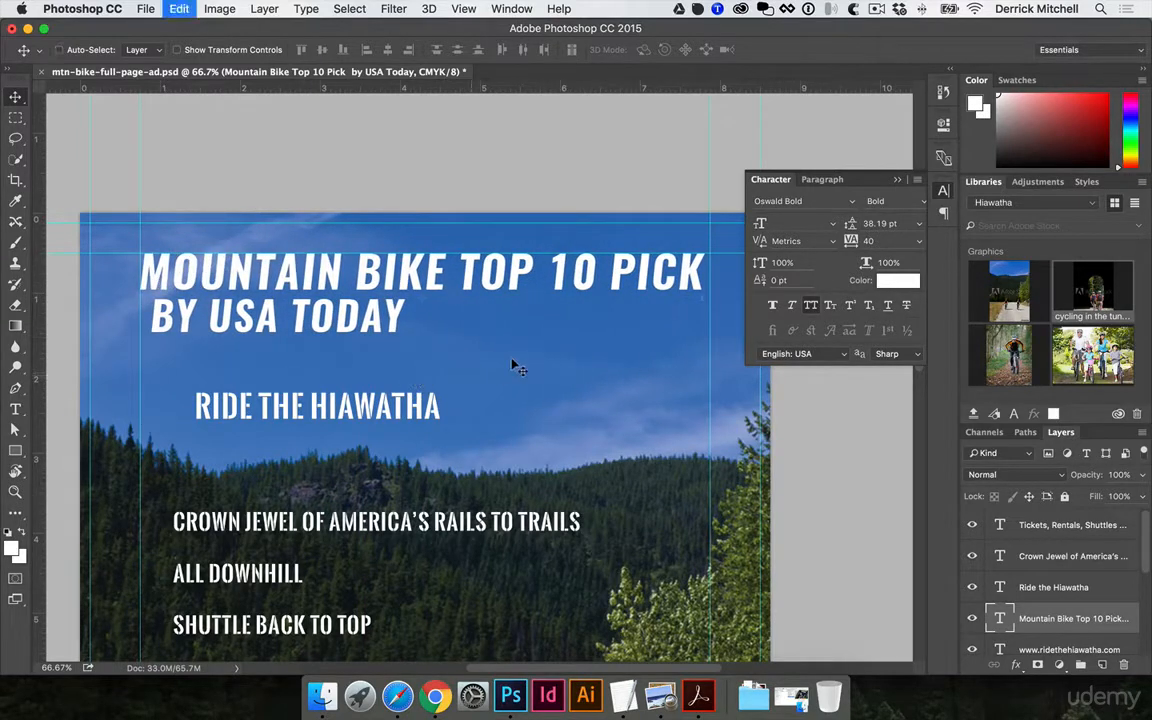
key("super+t")
left_click_drag(697, 343, 714, 338)
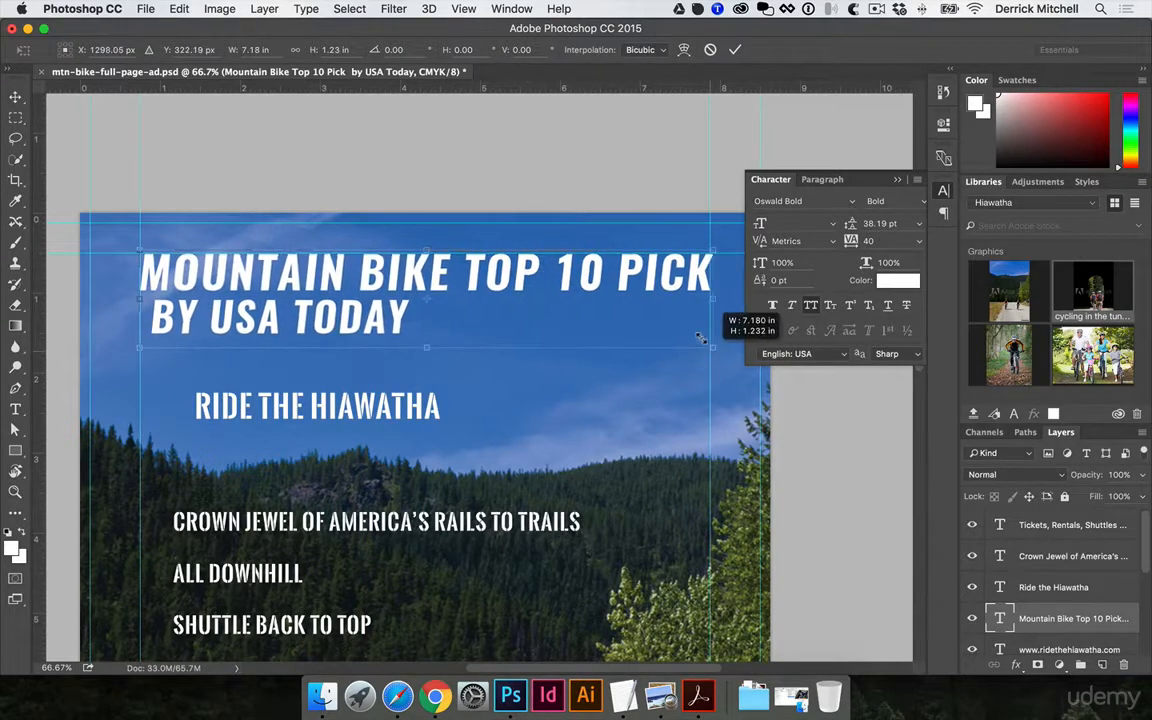
key("Return")
- Center-align both lines of the headline and move the text back onto the page
key("t")
left_click(140, 276)
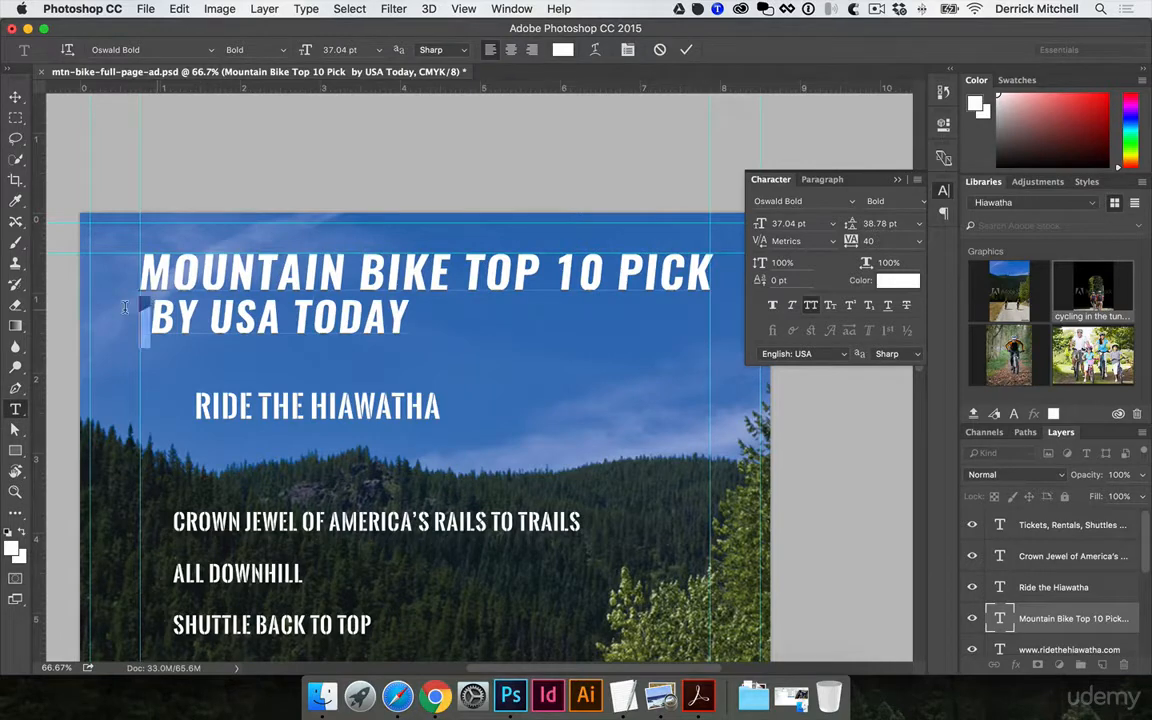
key("super+a")
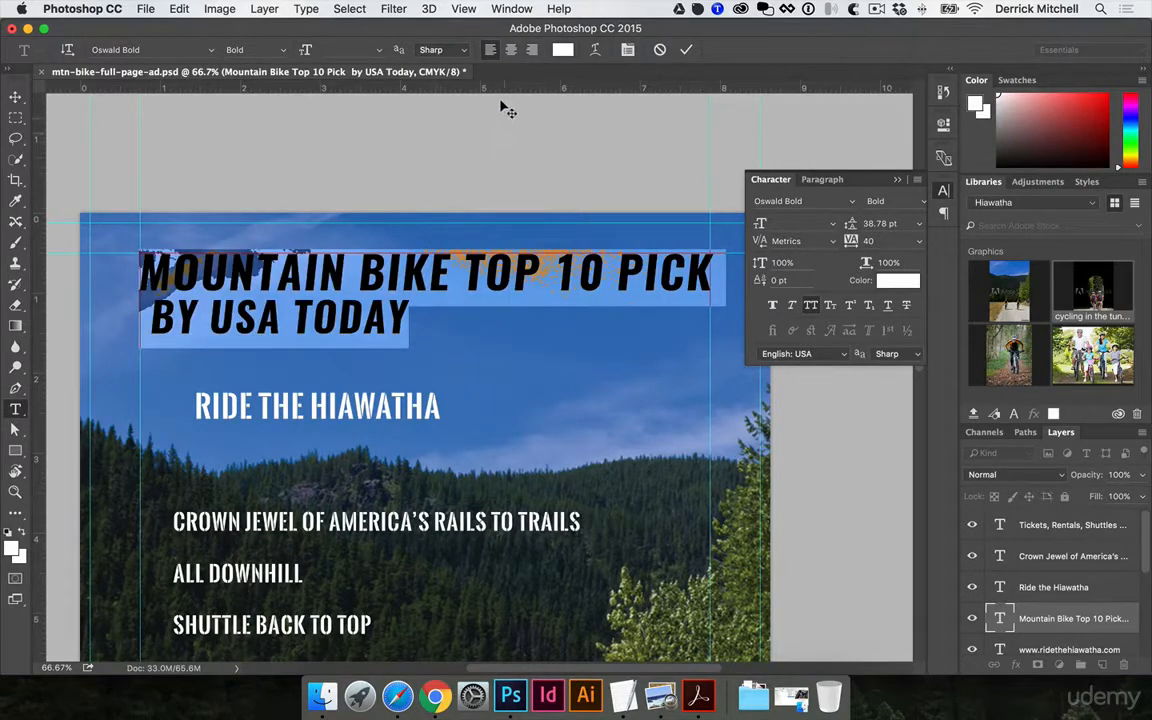
left_click(510, 49)
key("super+Return")
key("v")
left_click_drag(298, 282, 551, 286)
- Delete the extra space before "by USA Today" and reposition the headline between the side margin guides, just below the top margin
key("t")
left_click(280, 313)
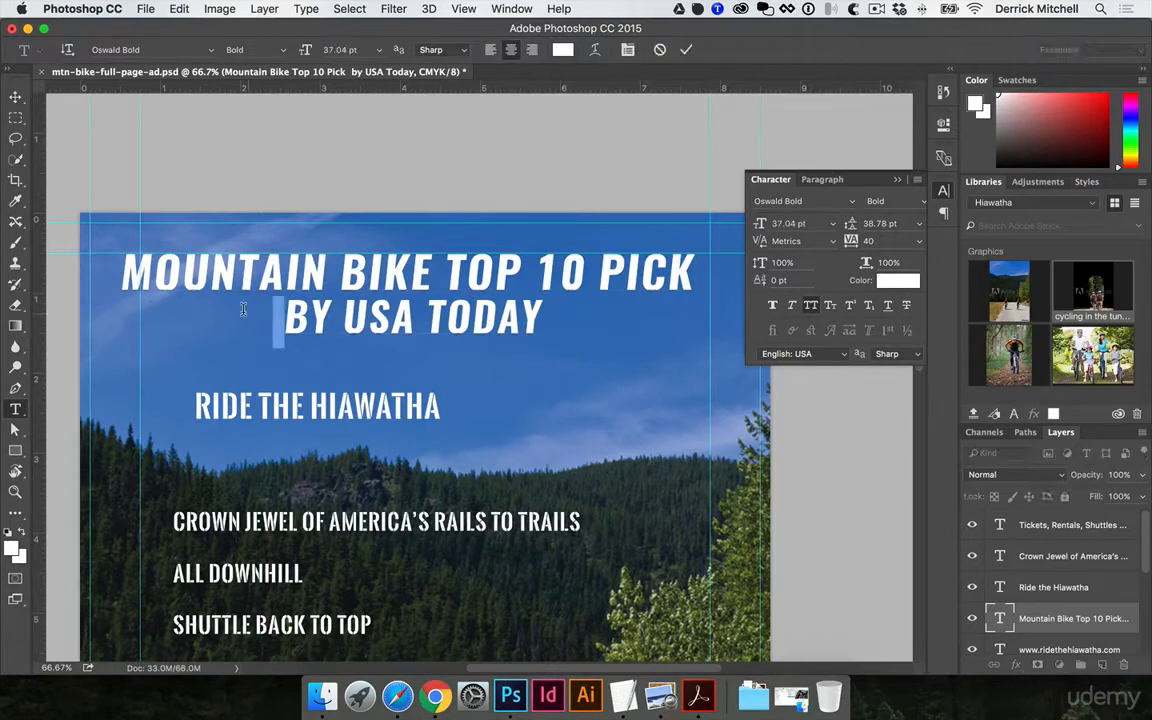
key("BackSpace")
key("super+Return")
key("v")
mouse_move(289, 293)
left_mouse_down()
mouse_move(318, 274)
mouse_move(300, 285)
left_mouse_up()
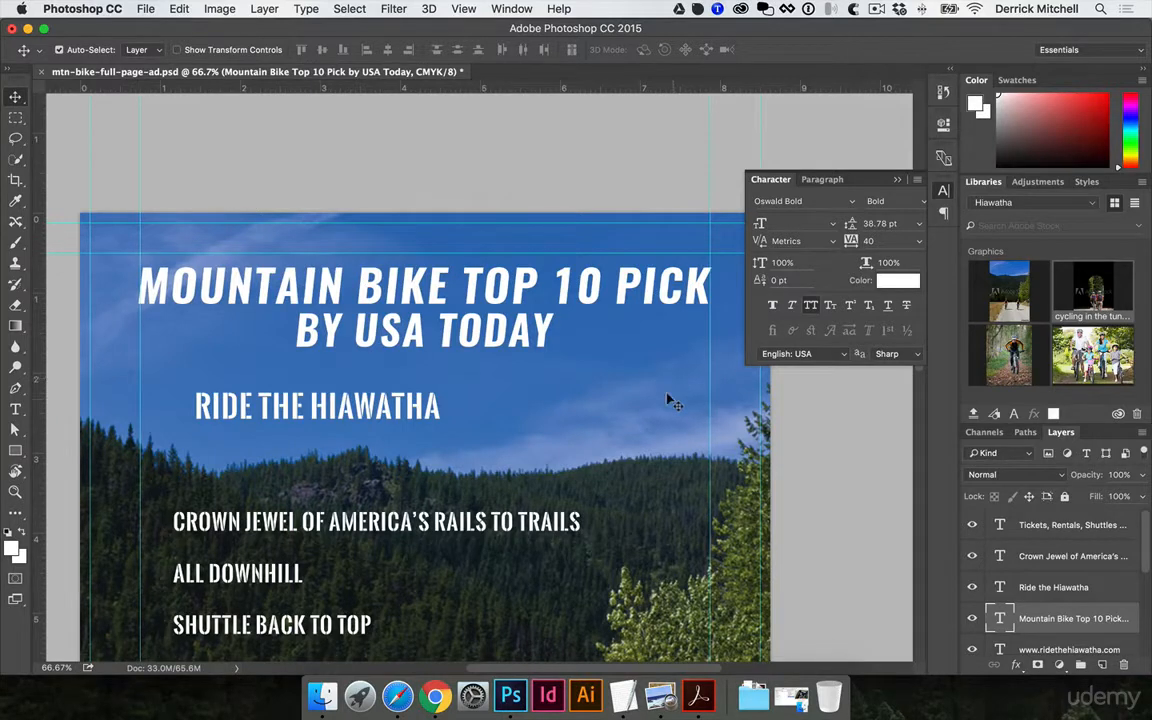
- Break the headline after "Top" and join the rest so the second line reads "10 Pick by USA Today"
key("t")
left_click(528, 272)
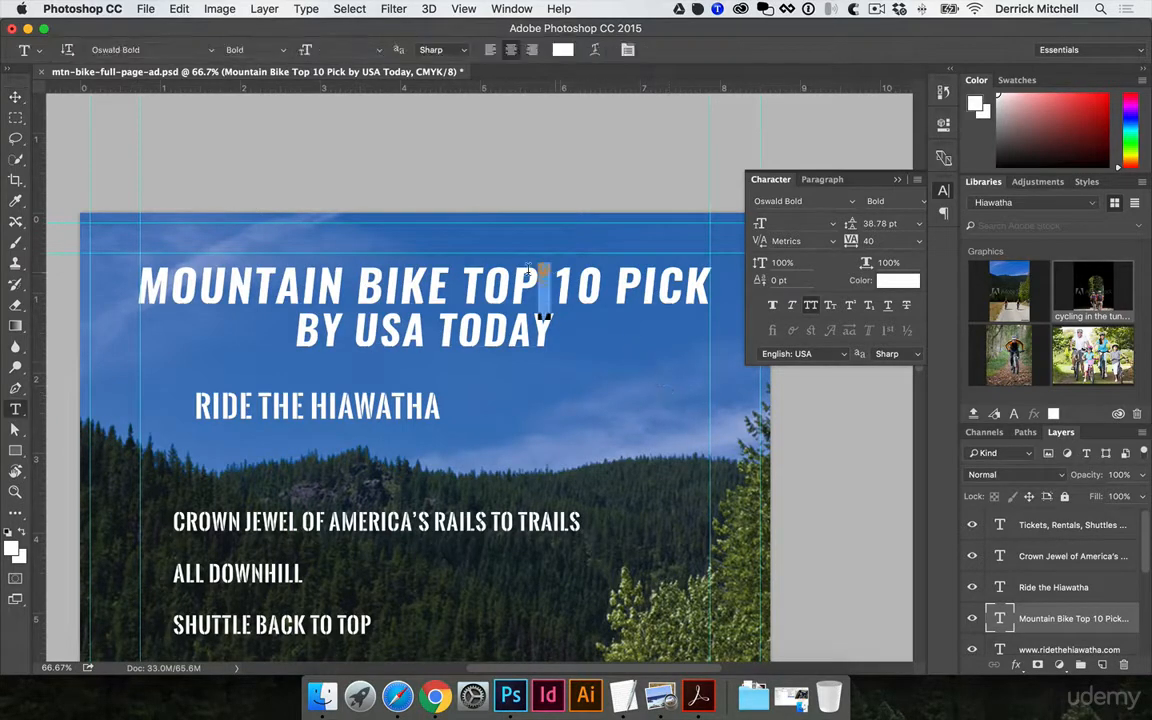
key("Return")
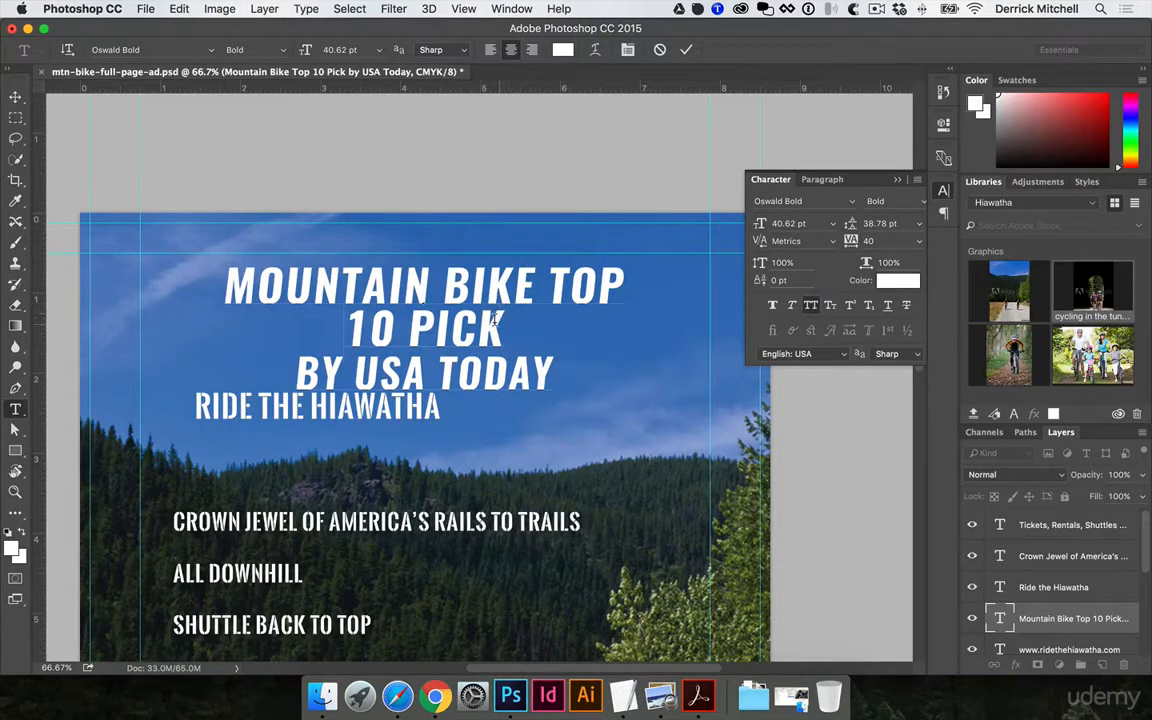
key("Delete")
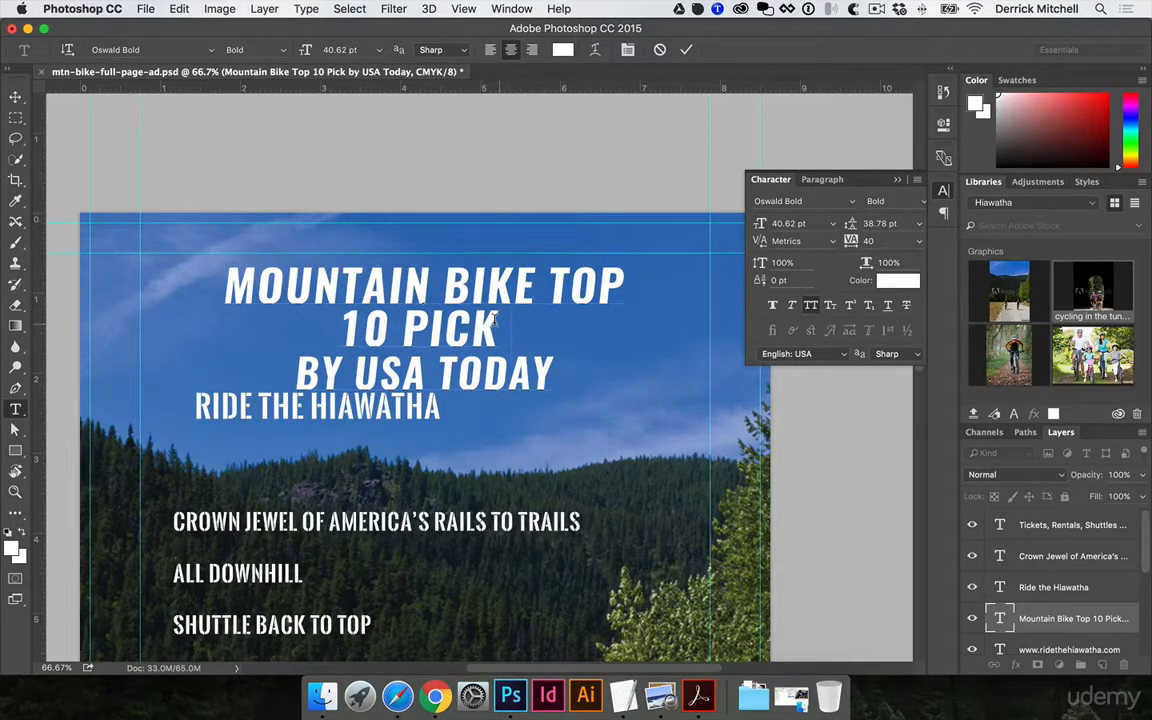
key("Delete")
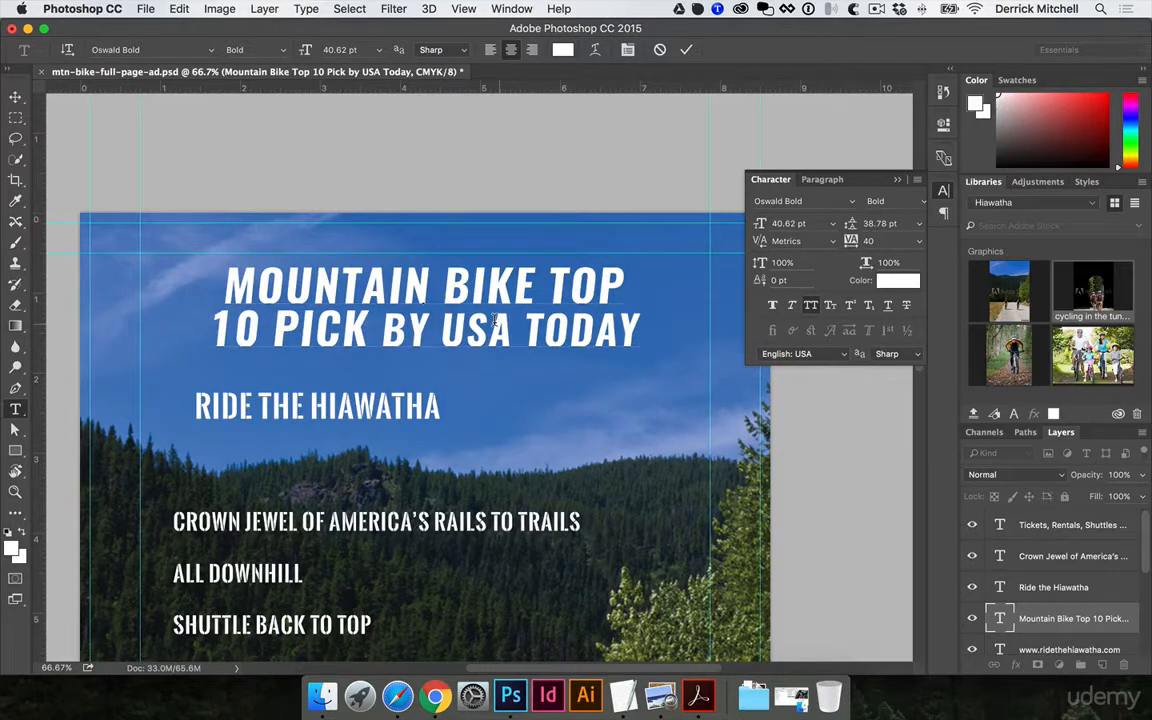
- Change the font weight of the headline's second line, "10 Pick by USA Today", to Oswald Light
triple_click(480, 325)
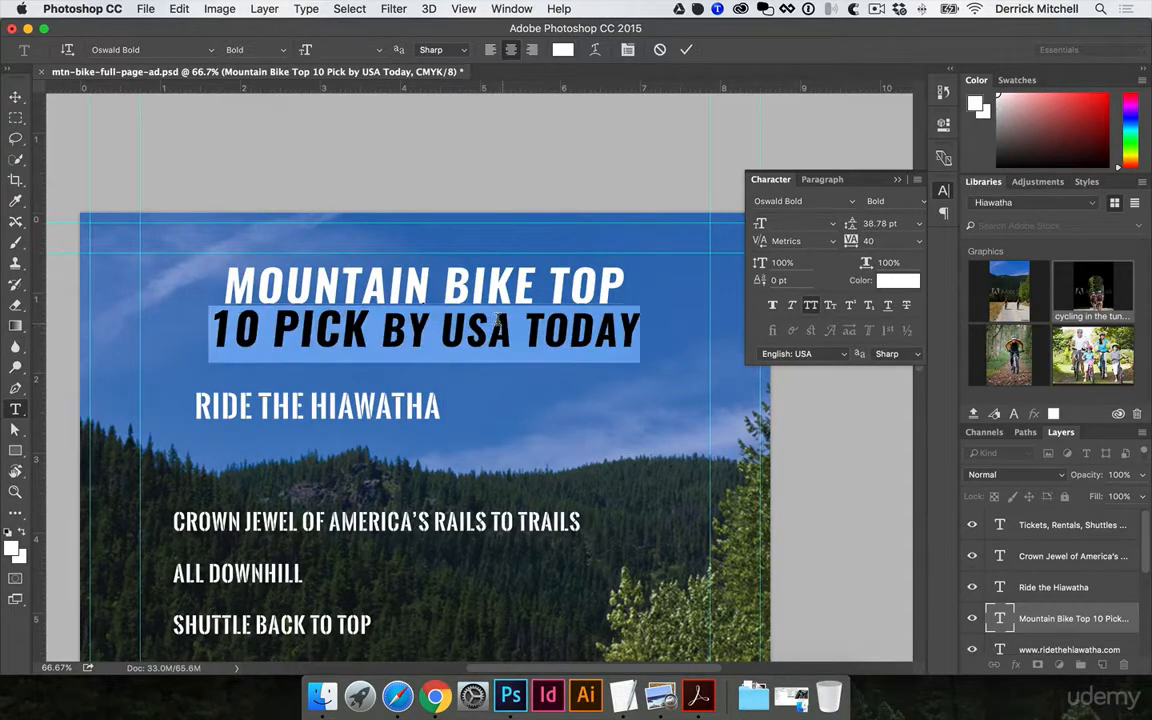
left_click(262, 49)
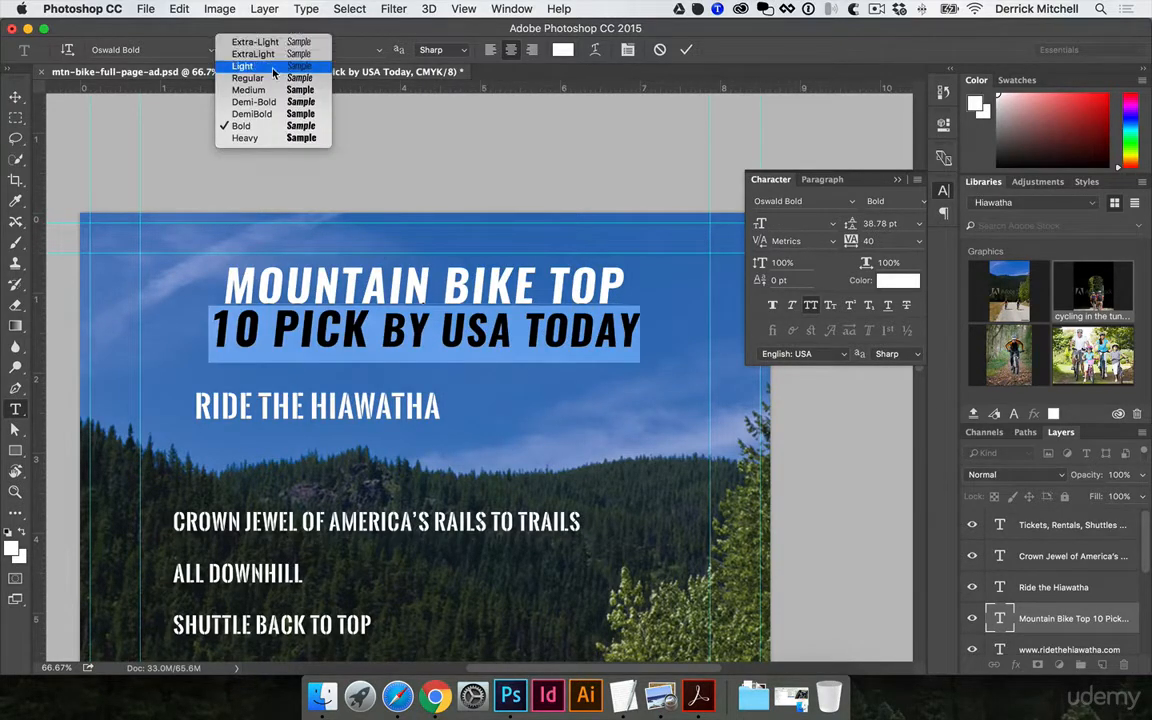
left_click(274, 66)
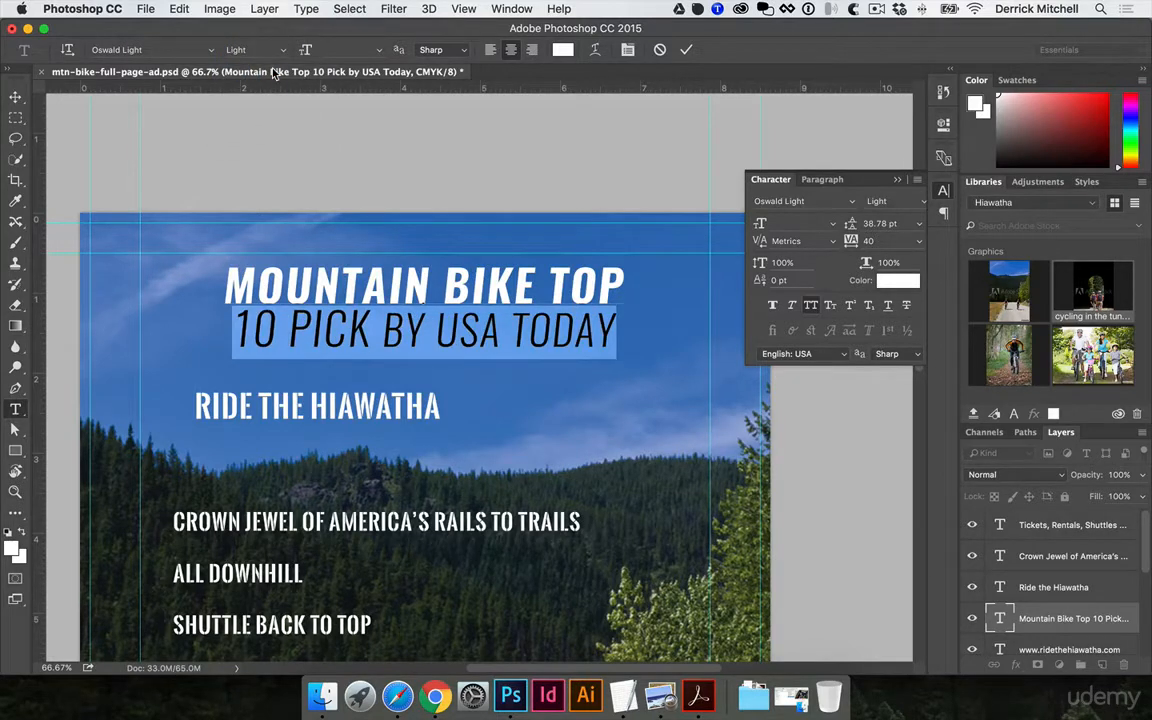
left_click(414, 273)
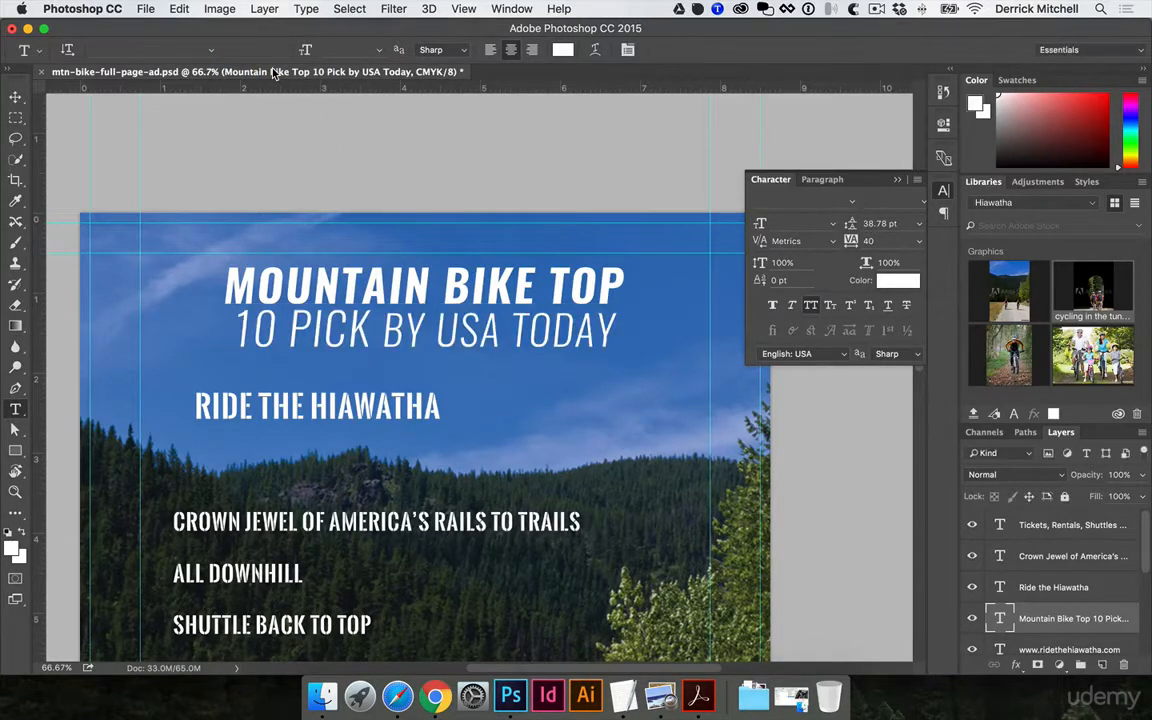
- Enlarge the headline's first line, "Mountain Bike Top", to a font size of 55.44 pt
triple_click(446, 271)
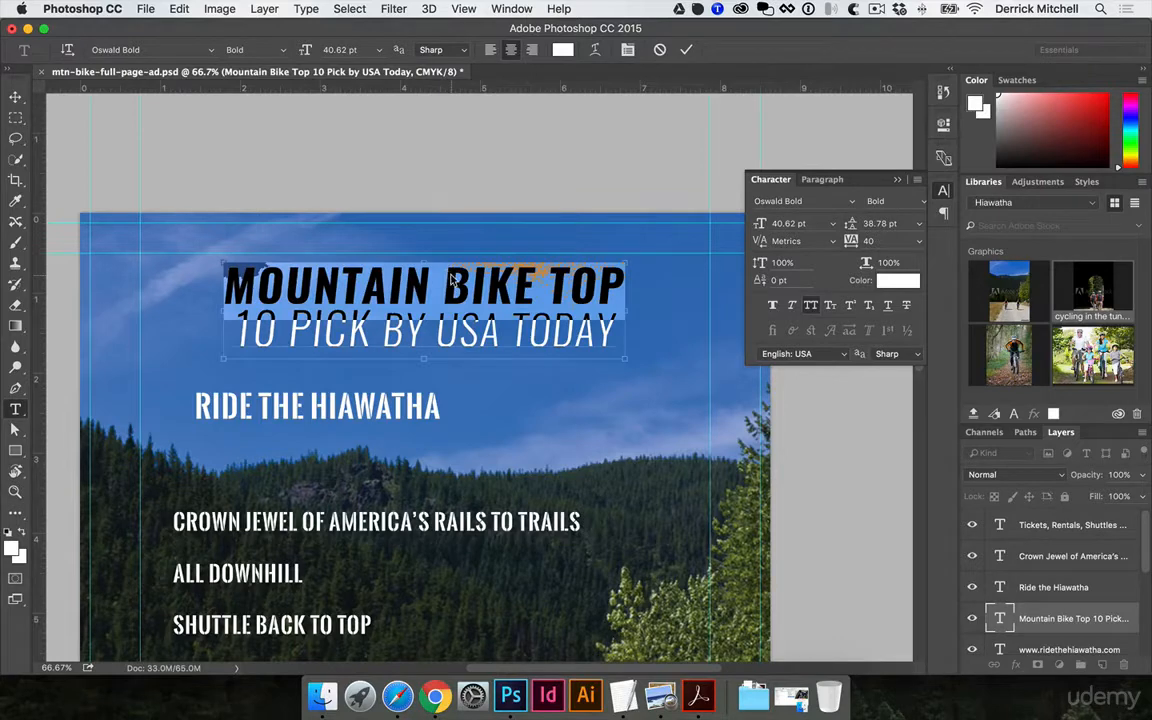
key("alt+shift+super+period")
key("alt+shift+super+period")
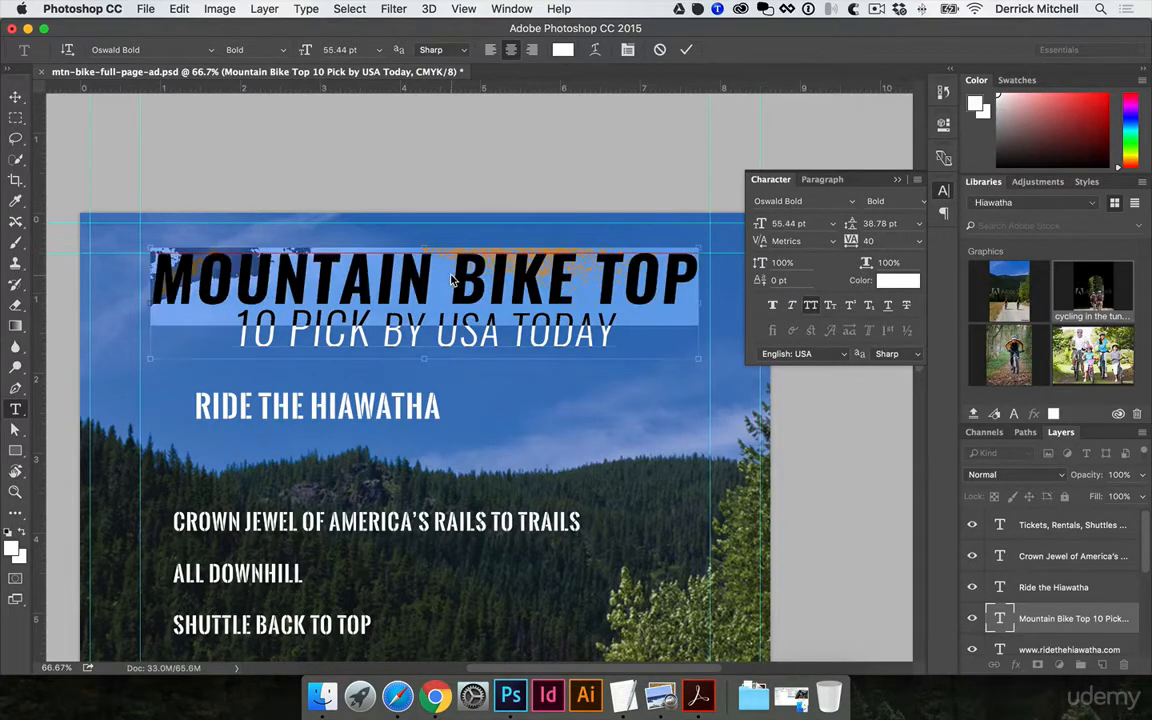
- Scale up the two-line headline proportionally so its first line spans the full width between the side margin guides
key("super+Return")
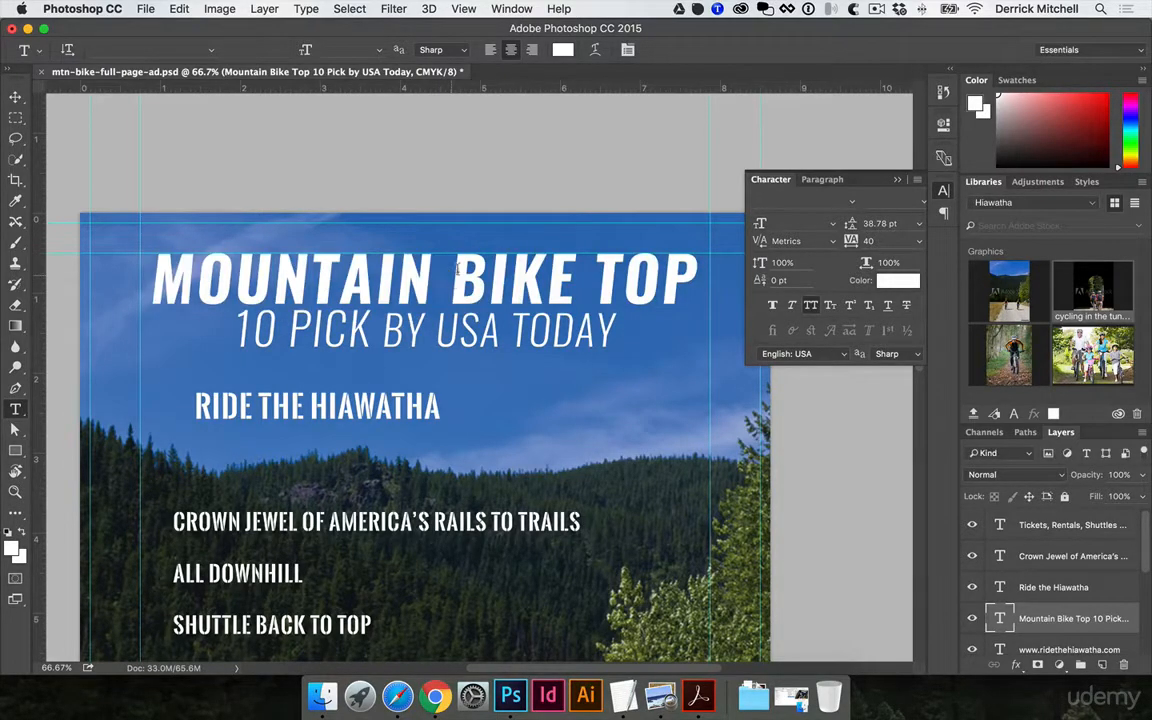
key("super+t")
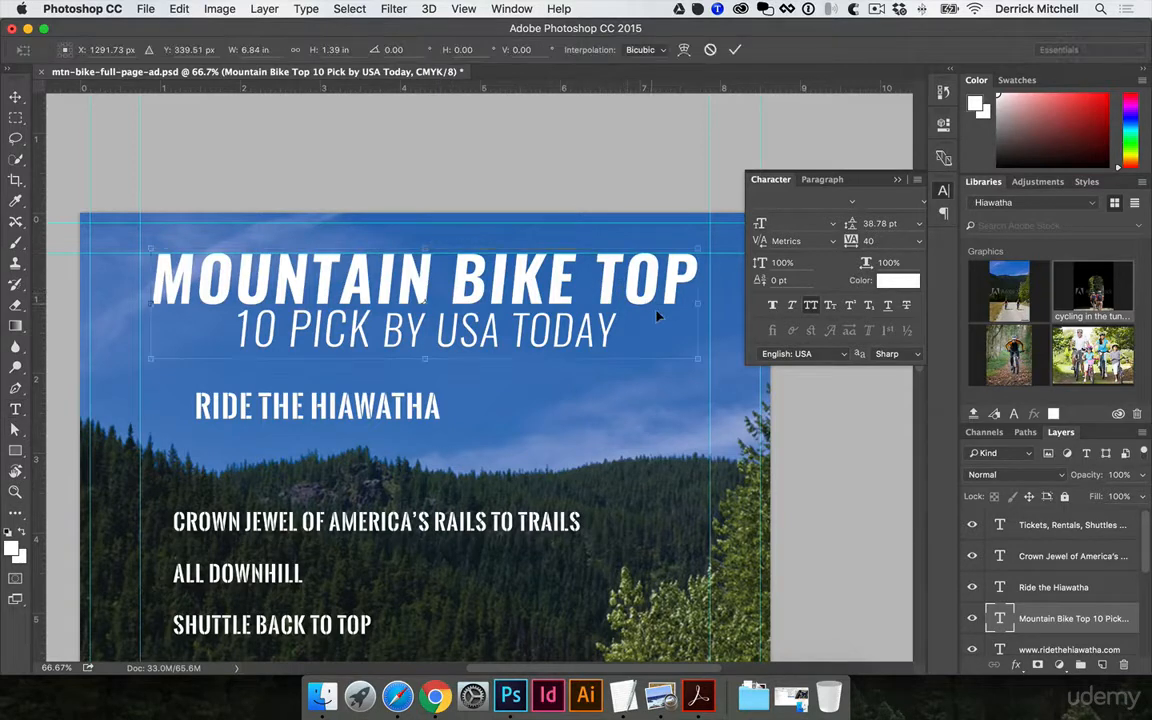
mouse_move(690, 354)
left_mouse_down()
mouse_move(705, 340)
mouse_move(725, 345)
mouse_move(712, 340)
mouse_move(700, 362)
left_mouse_up()
key("Return")
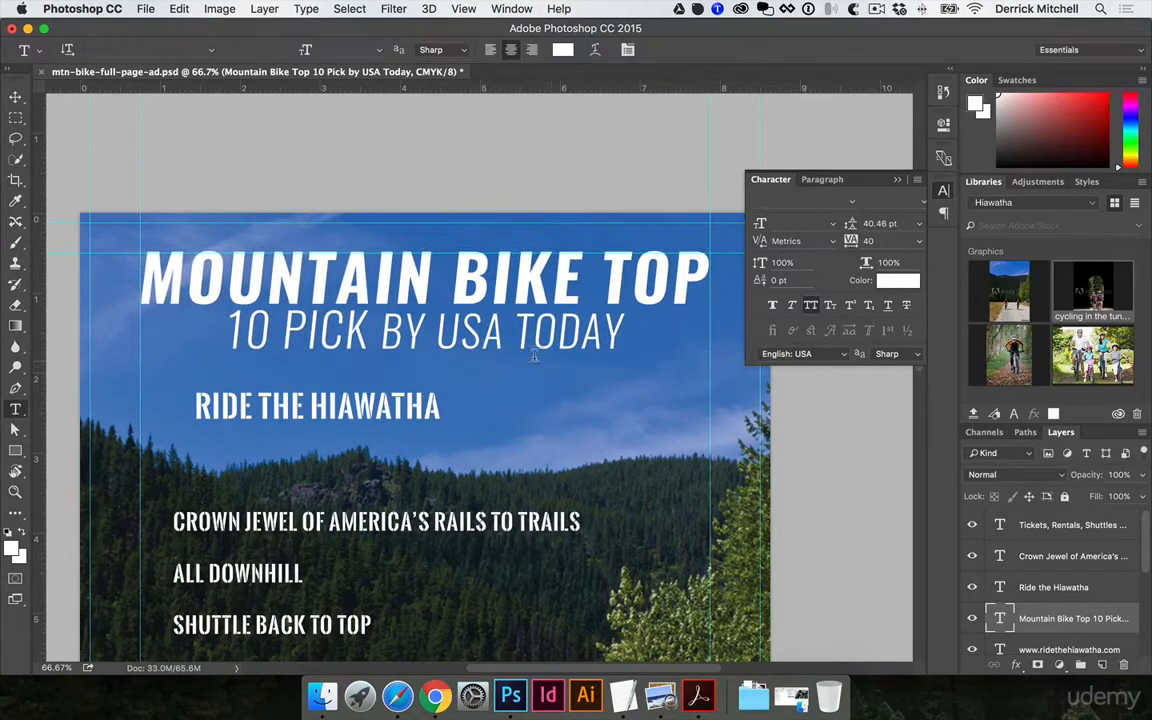
- Widen the tracking of "10 Pick by USA Today" to 240 so the line matches the width of "Mountain Bike Top"
triple_click(533, 330)
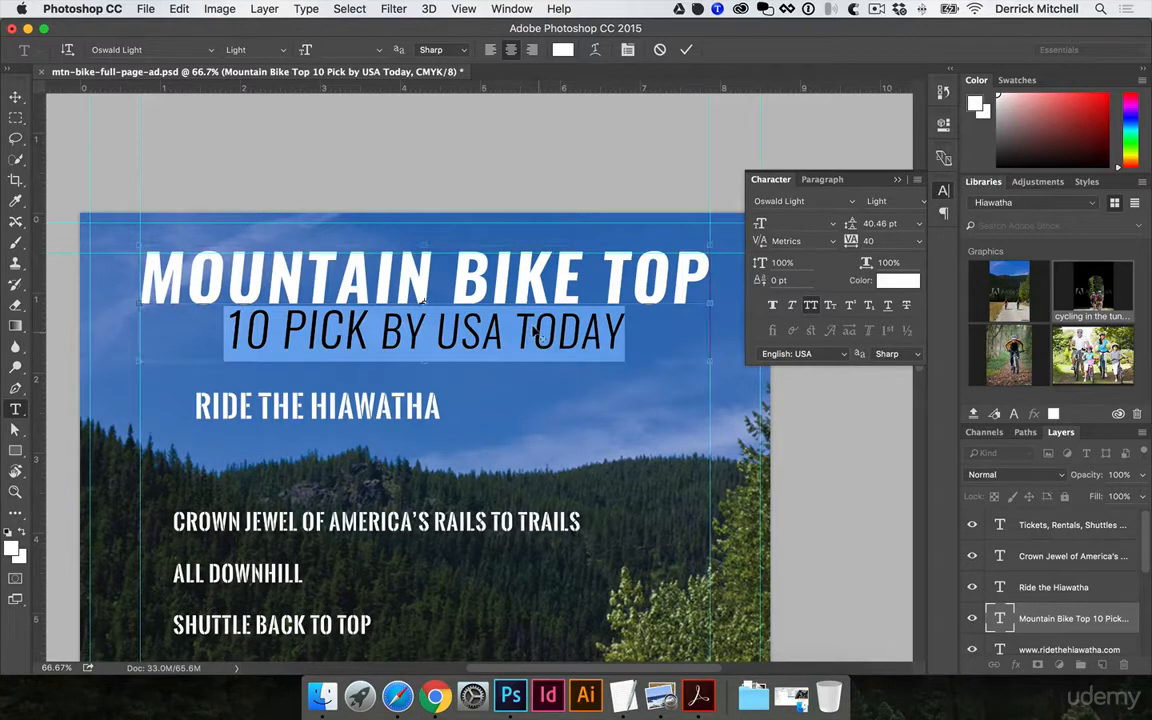
key("alt+Right")
key("alt+Right")
key("alt+Right")
key("alt+Right")
key("alt+Right")
key("alt+Right")
key("alt+Right")
key("alt+Right")
key("alt+Right")
key("alt+Right")
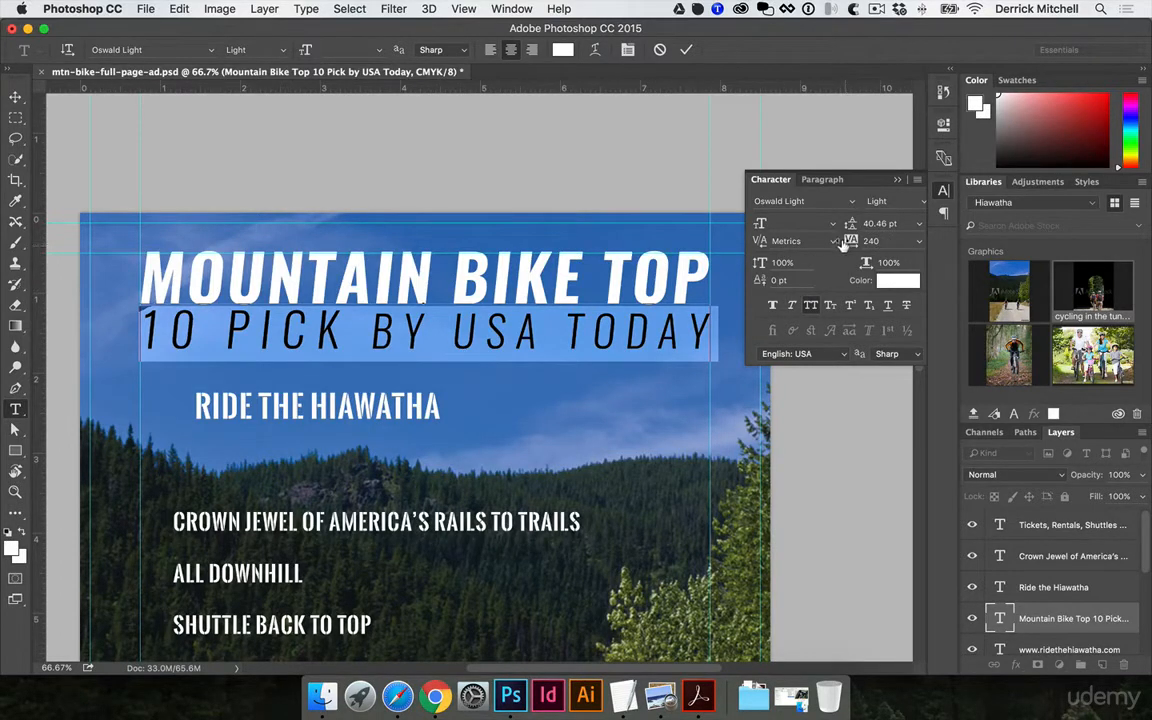
key("super+Return")
key("v")
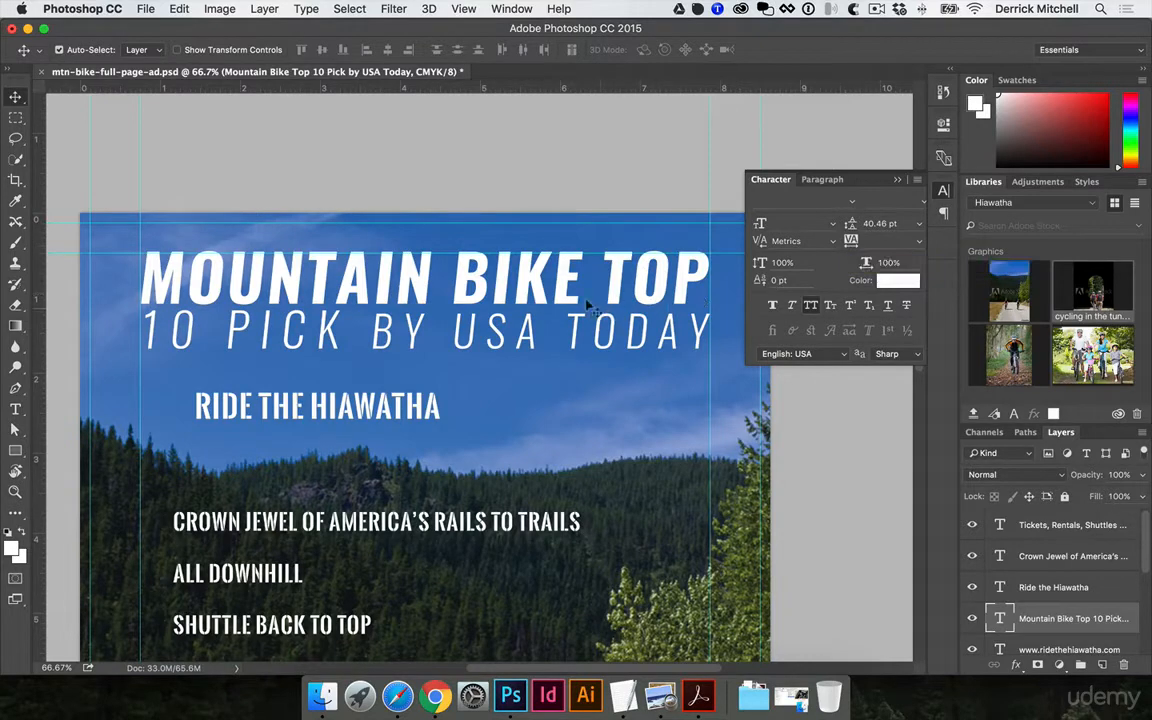
- Switch to Chrome, examine the fonts on the Route of the Hiawatha photo gallery page, and return to the ad in Photoshop
scroll(531, 303, "down", 4)
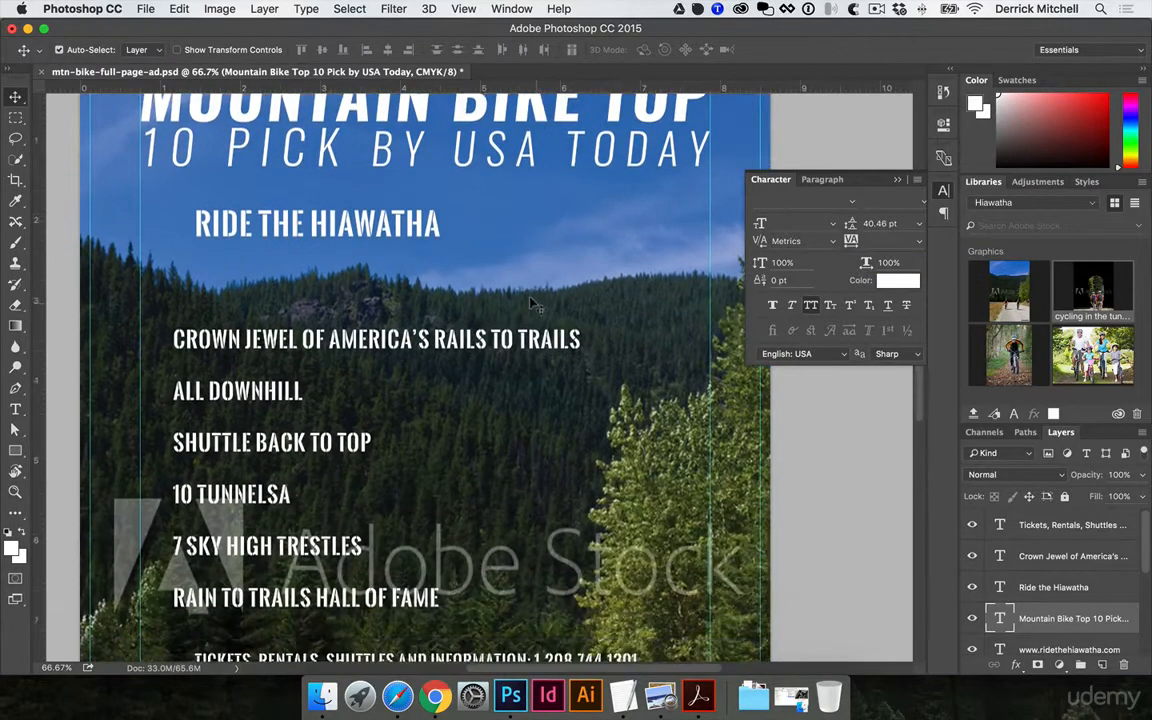
scroll(531, 302, "up", 2)
scroll(531, 302, "down", 2)
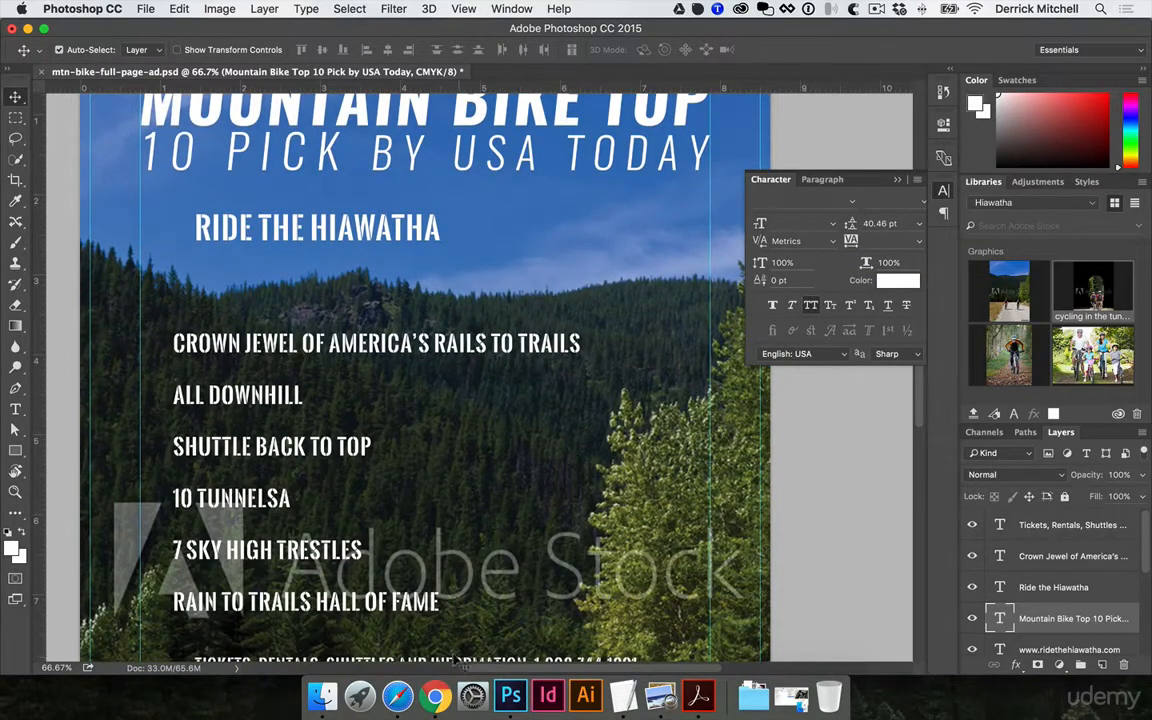
left_click(436, 695)
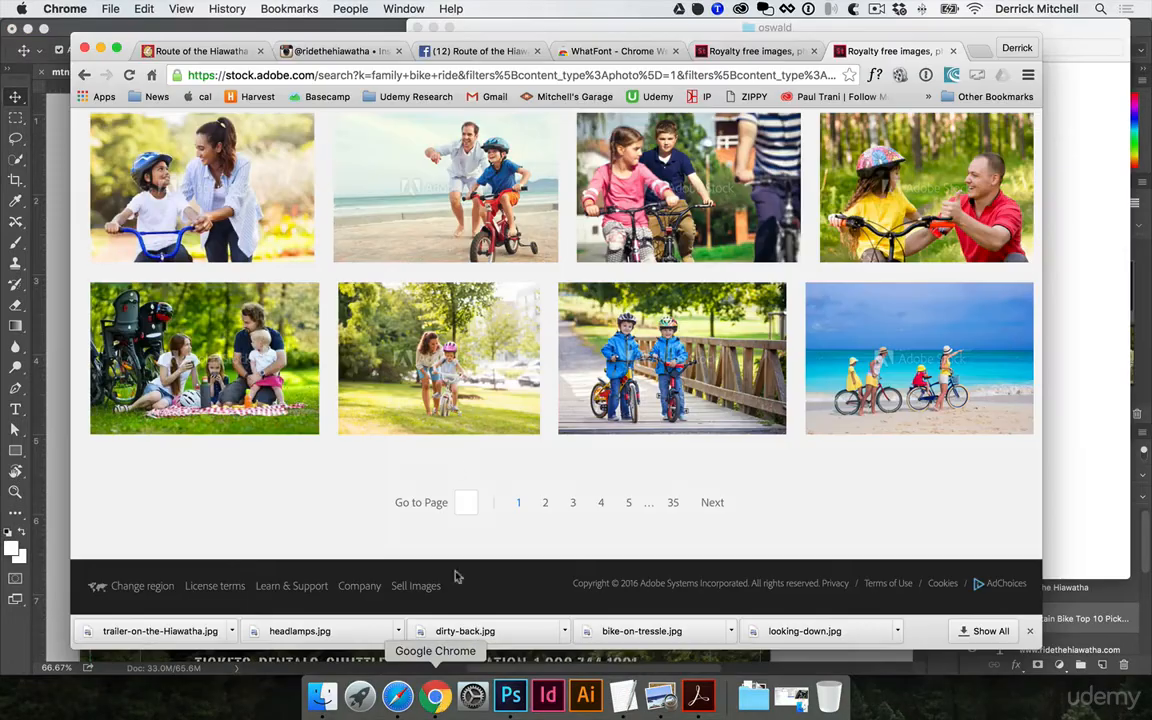
left_click(195, 47)
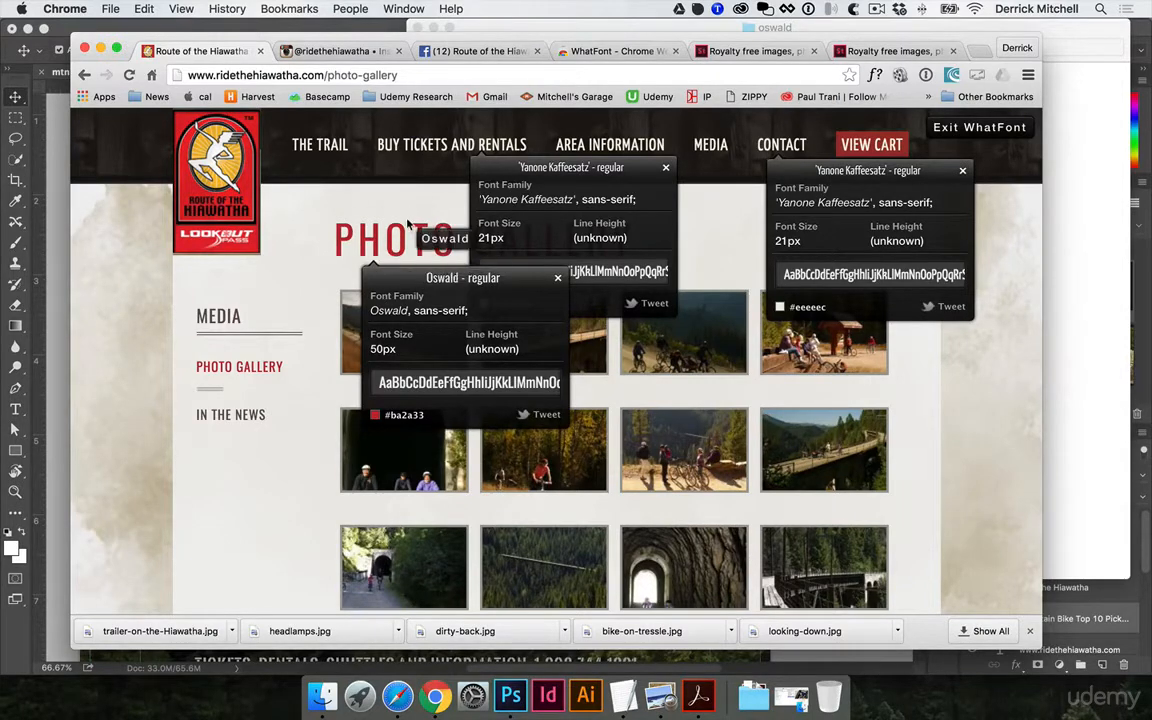
left_click(52, 230)
- Change the font of the headline's first line, "Mountain Bike Top", to Oswald Heavy
scroll(320, 280, "up", 3)
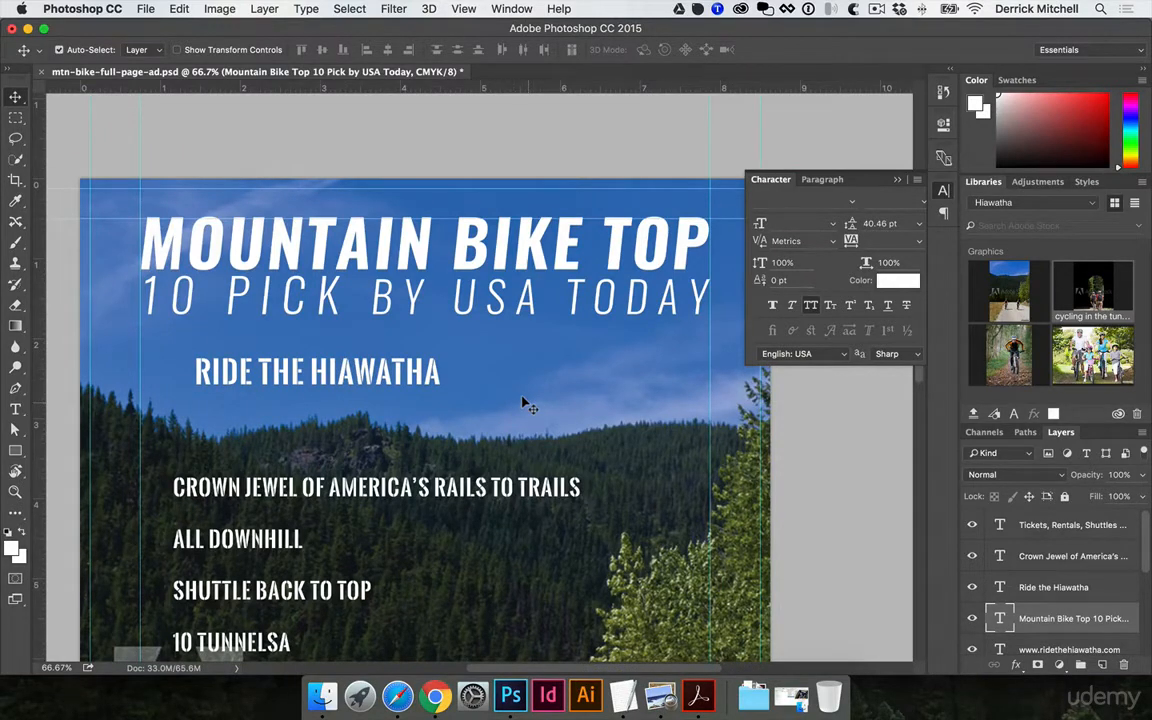
key("t")
triple_click(495, 238)
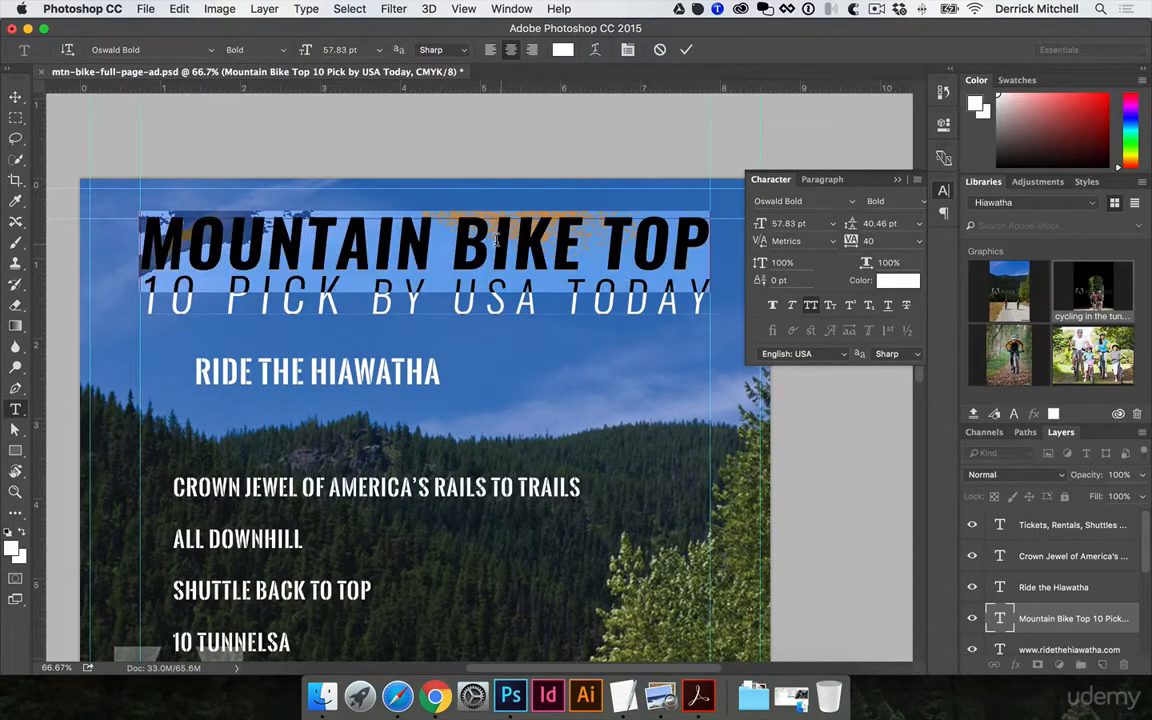
left_click(212, 51)
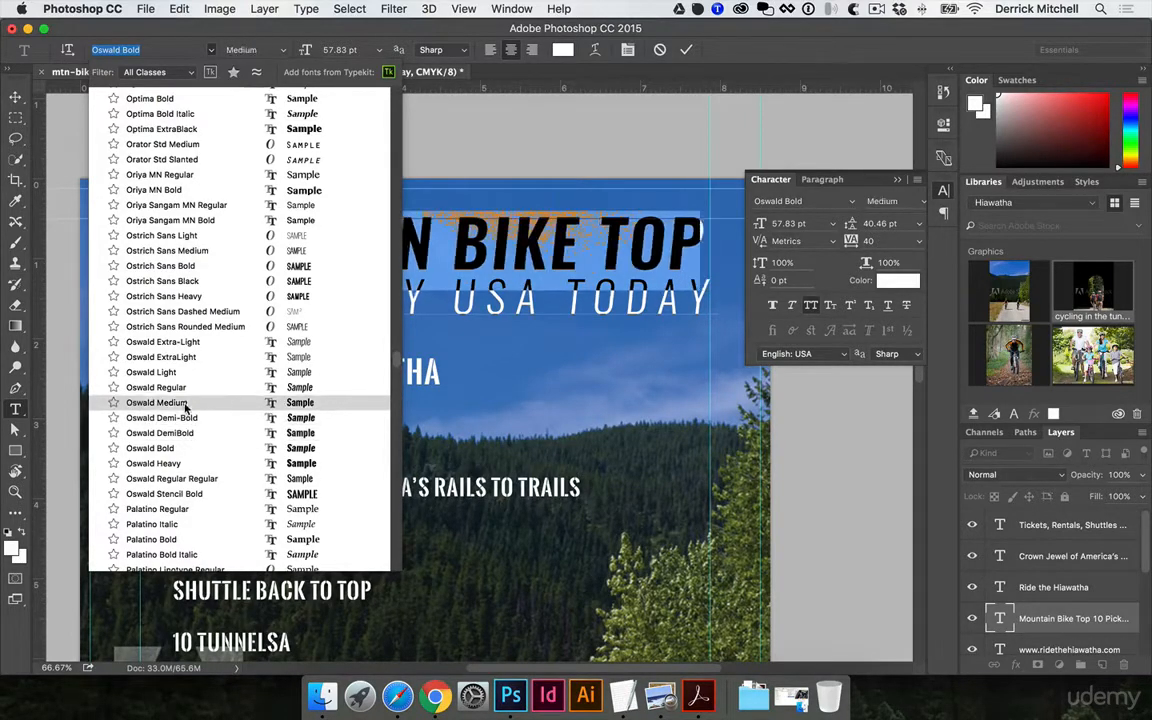
key("Up")
key("Up")
key("Up")
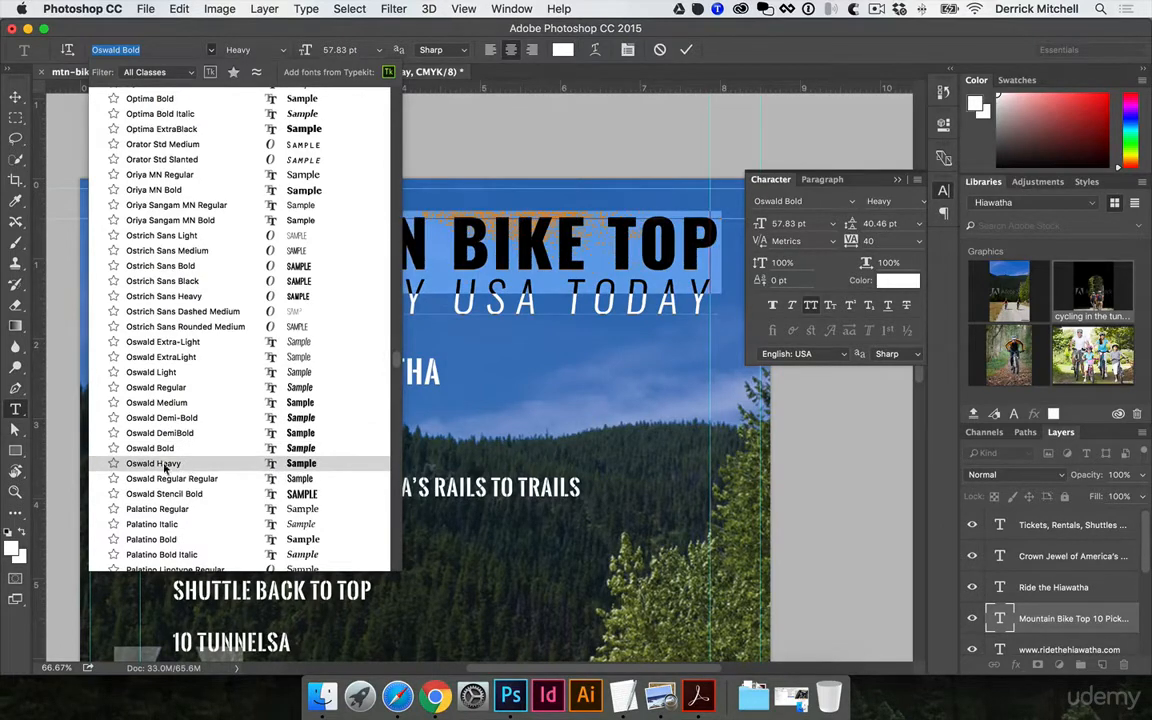
left_click(170, 465)
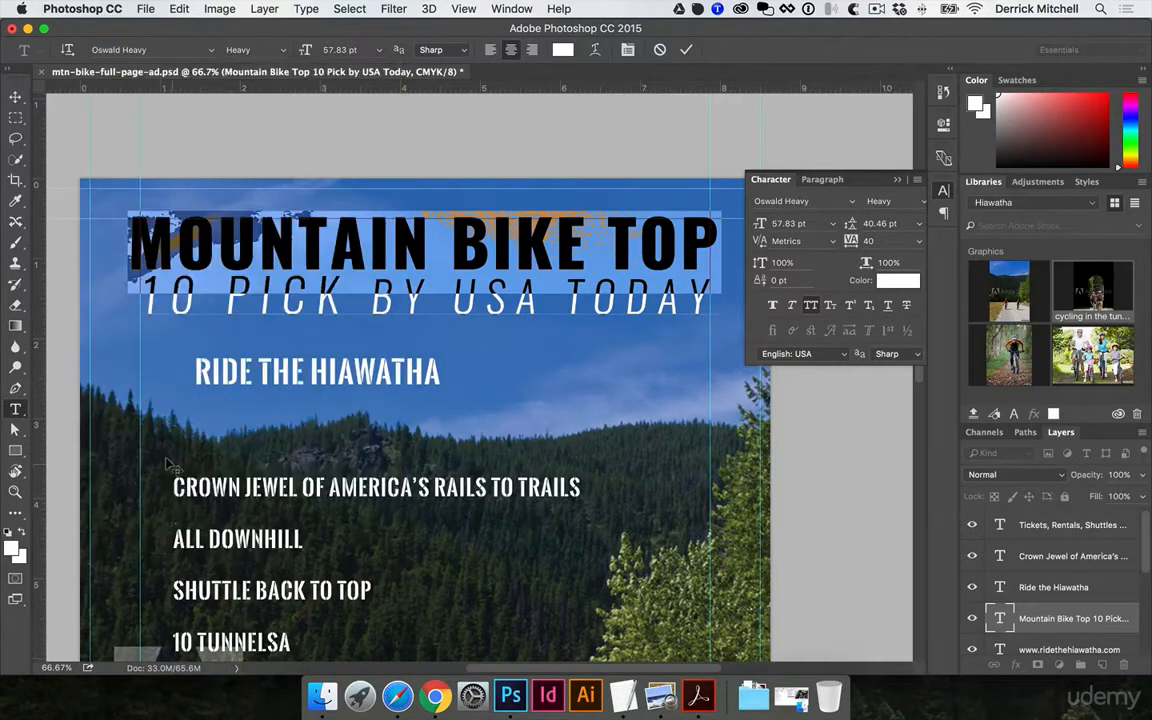
- Change the font of the headline's second line, "10 Pick by USA Today", to Oswald ExtraLight
triple_click(263, 292)
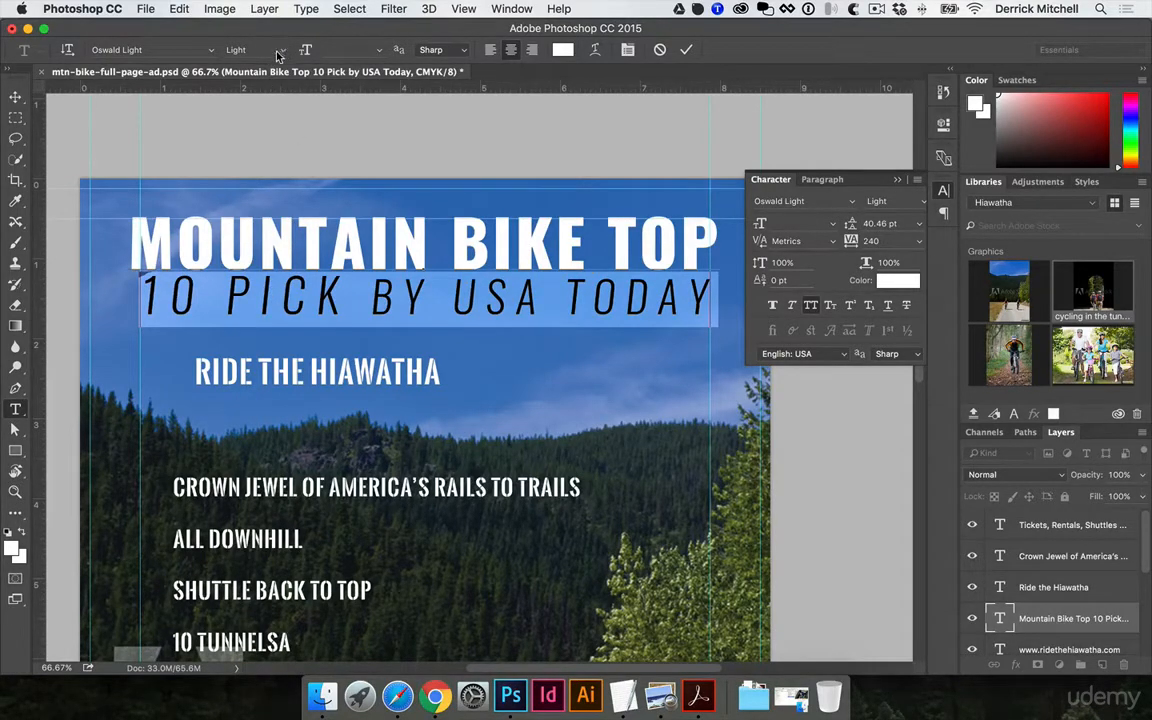
left_click(209, 50)
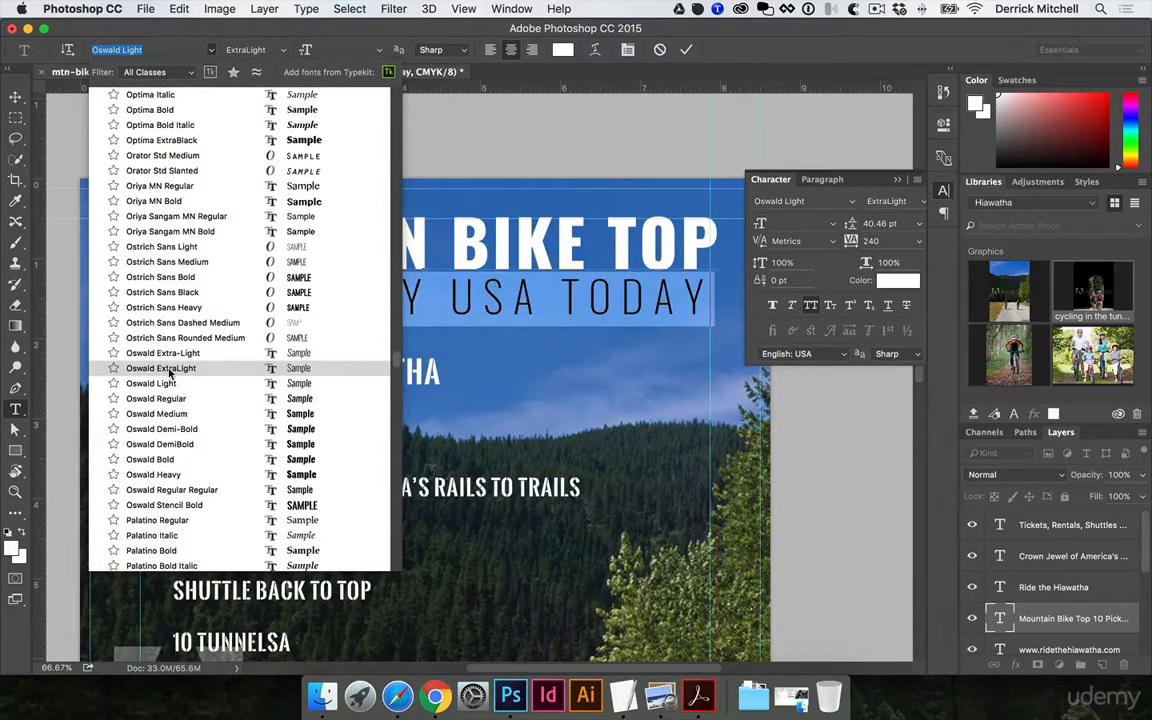
left_click(168, 369)
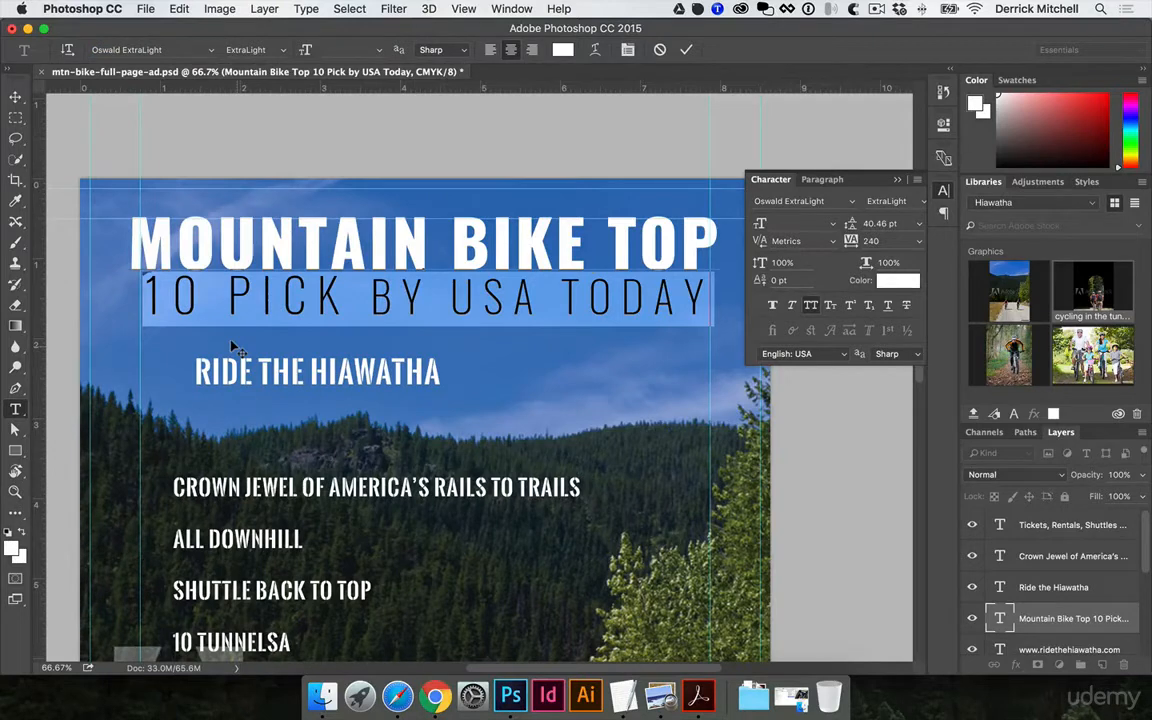
triple_click(268, 238)
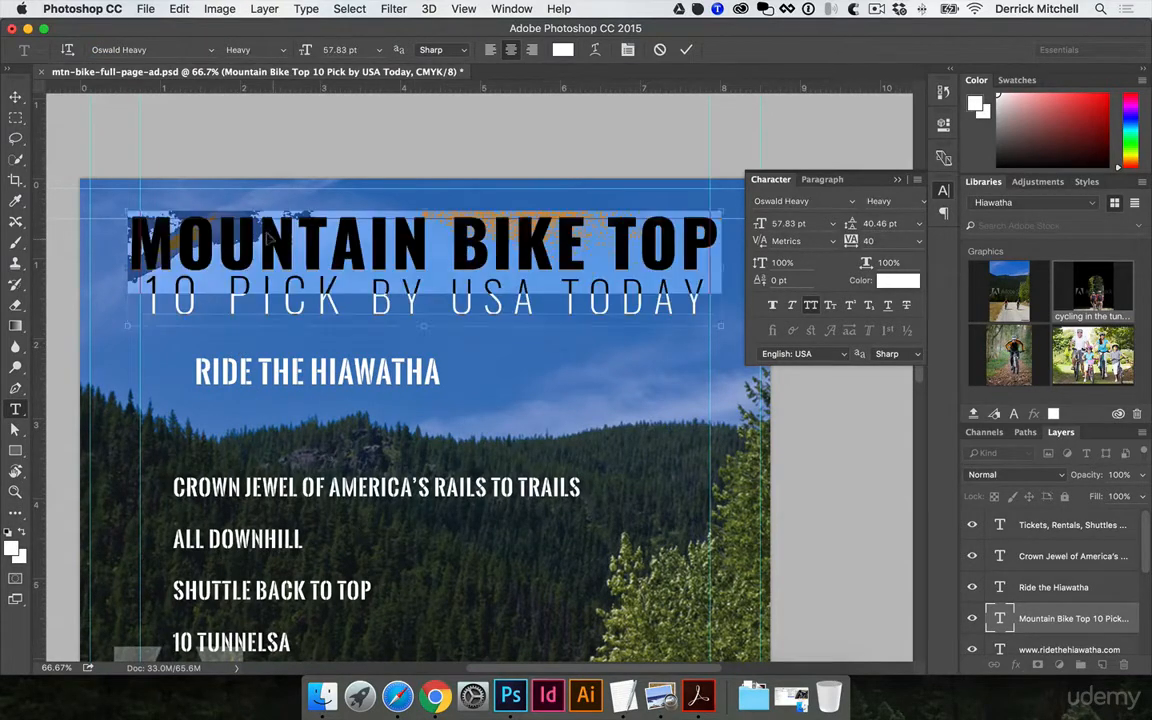
key("super+shift+comma")
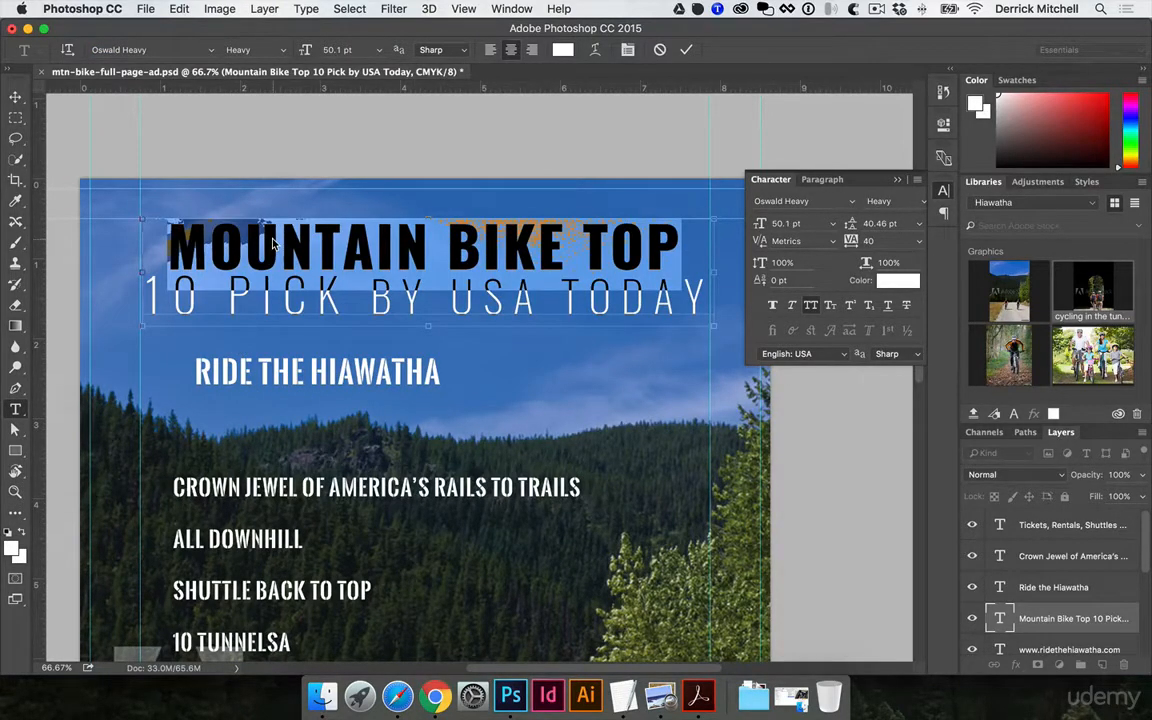
key("super+z")
key("super+z")
key("super+z")
key("super+z")
key("super+z")
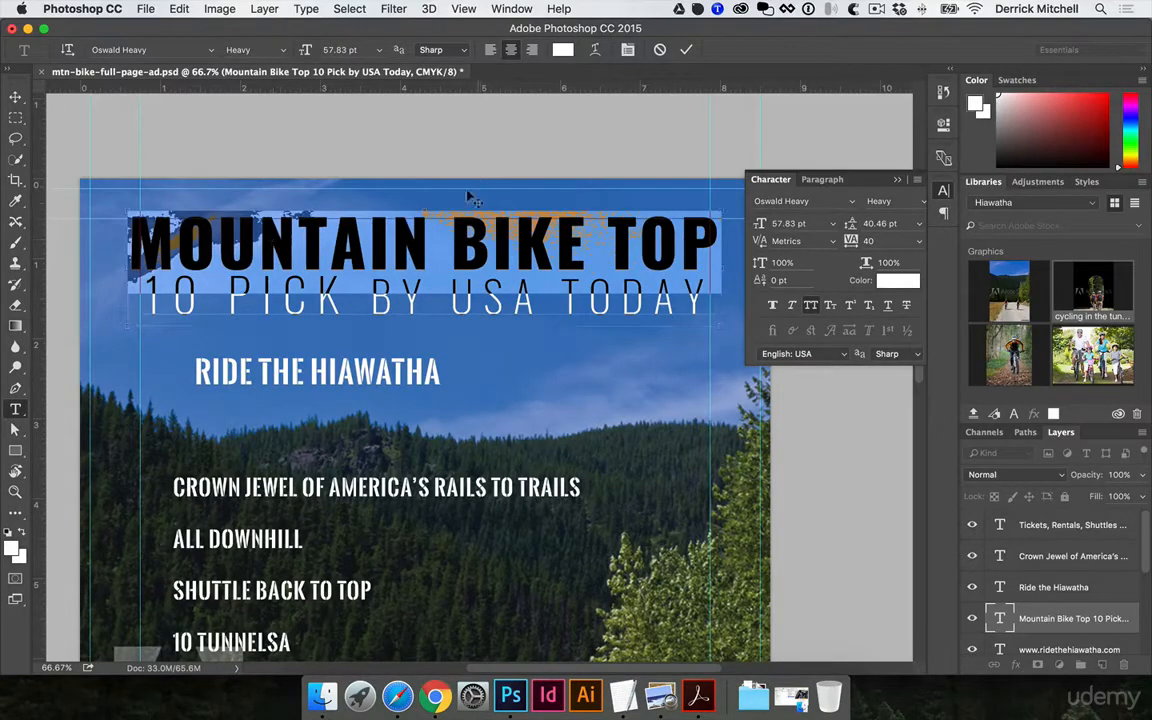
- Set the font size of "Mountain Bike Top" to 56 pt so it fits between the side margin guides
left_click(788, 223)
type("55")
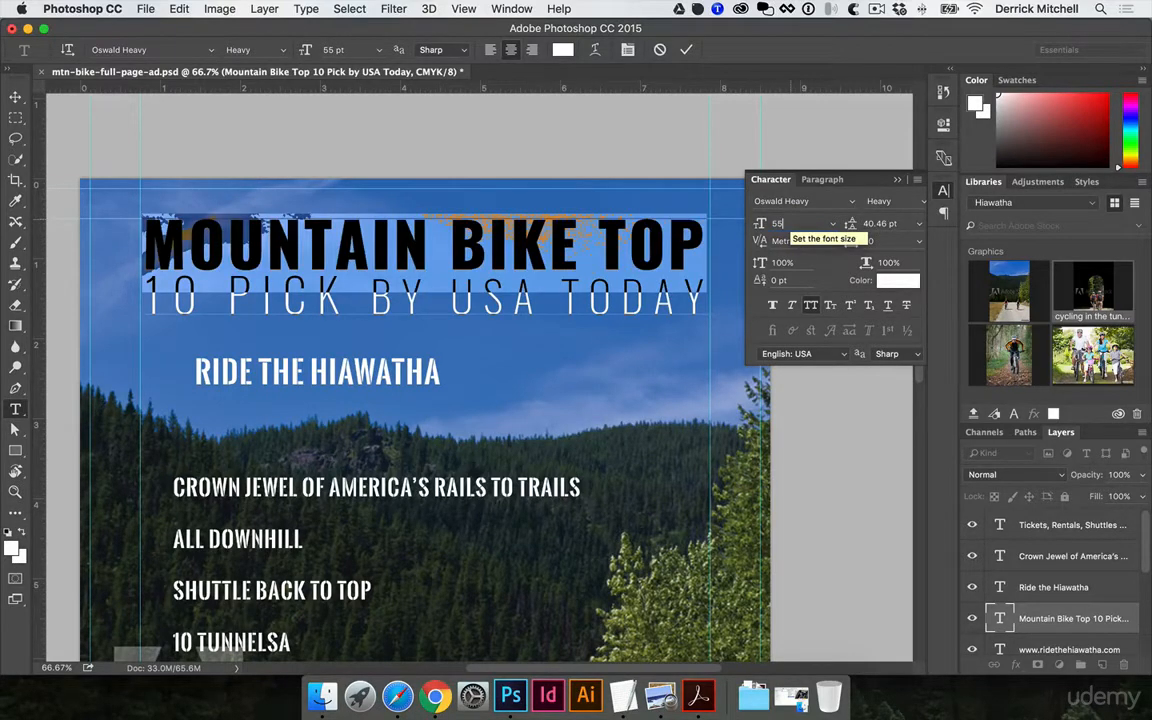
key("Up")
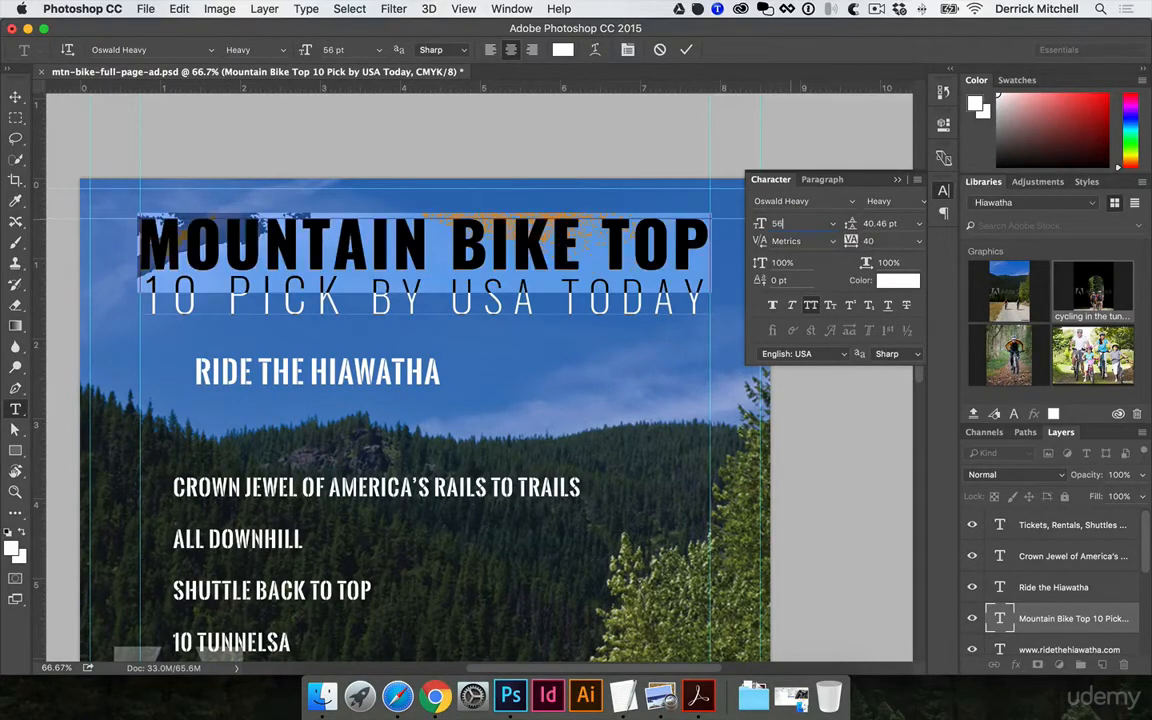
key("Up")
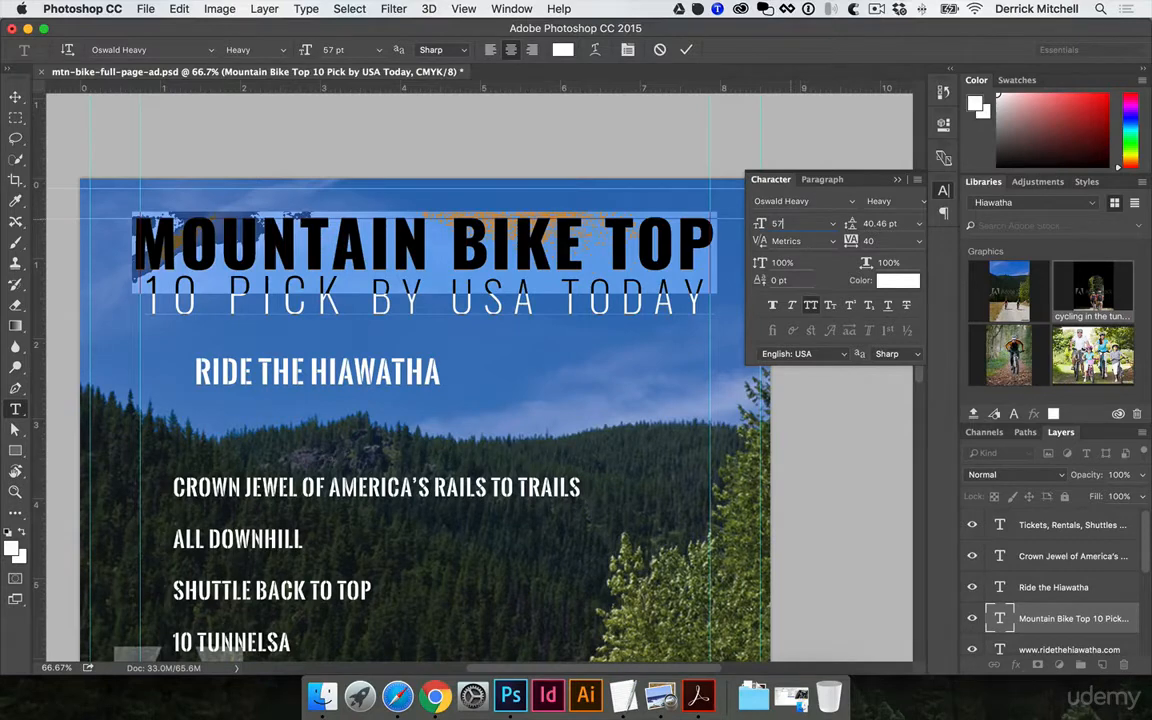
key("Down")
key("super+Return")
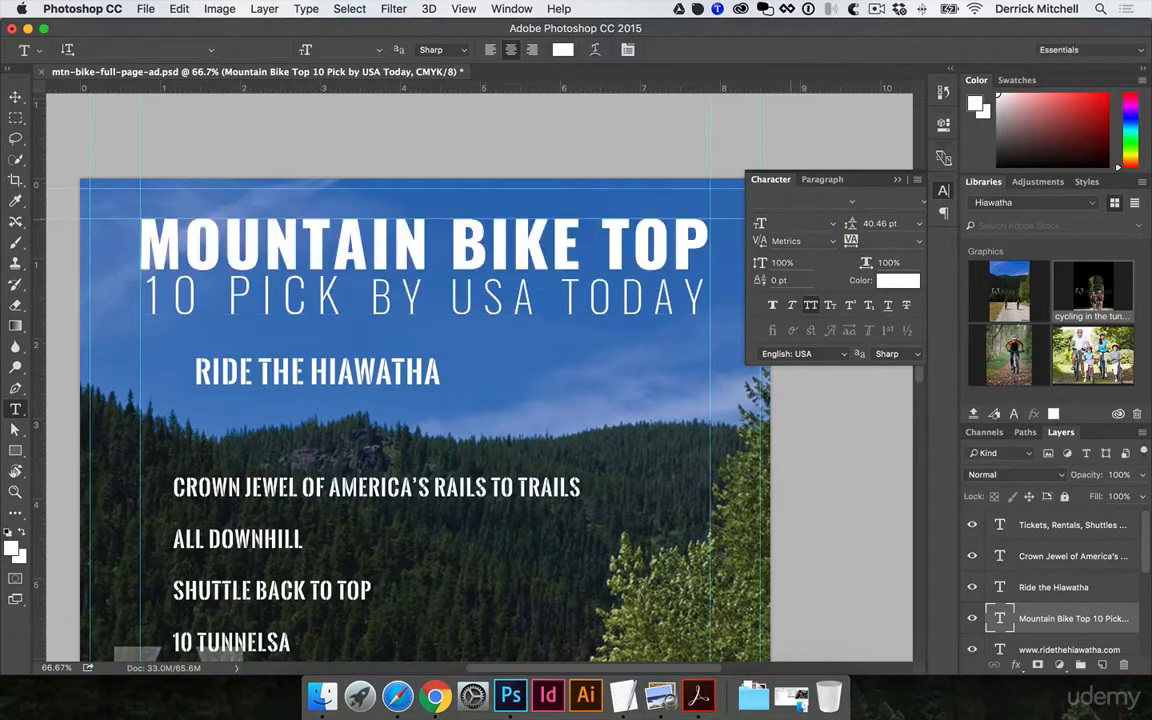
- Set the font size of the whole second line, "10 Pick by USA Today", to 41 pt so it aligns with the side margin guides
triple_click(271, 294)
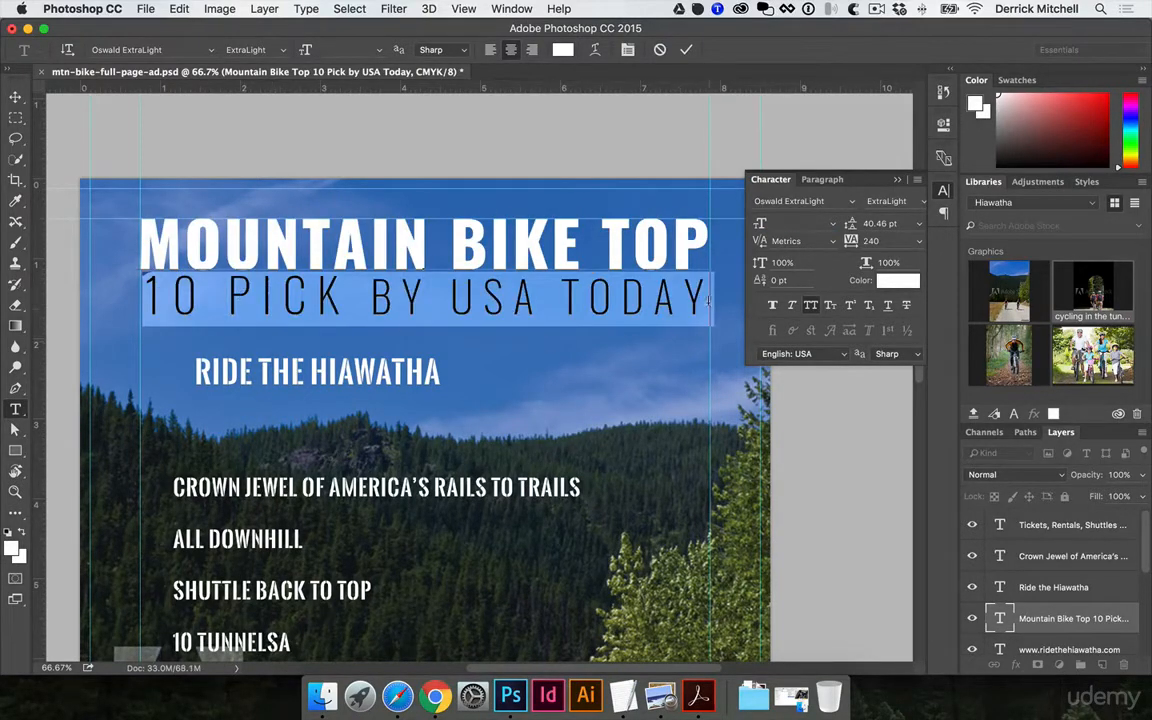
left_click(603, 317)
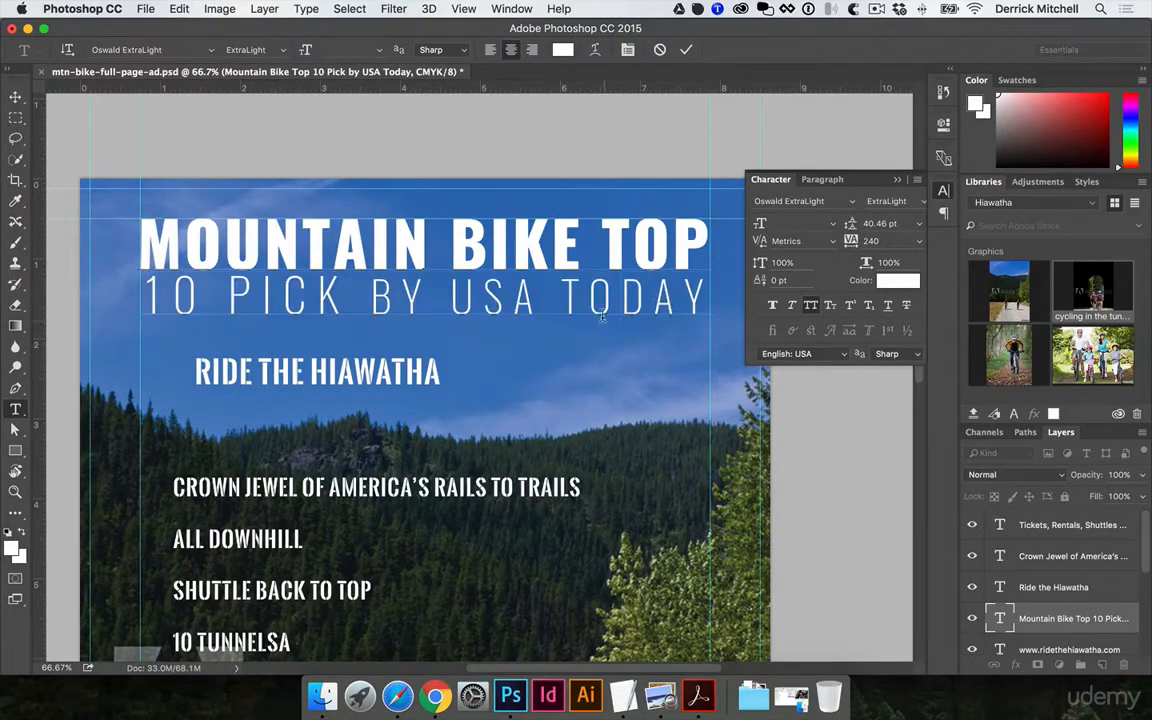
left_click(97, 286)
left_click_drag(156, 290, 693, 305)
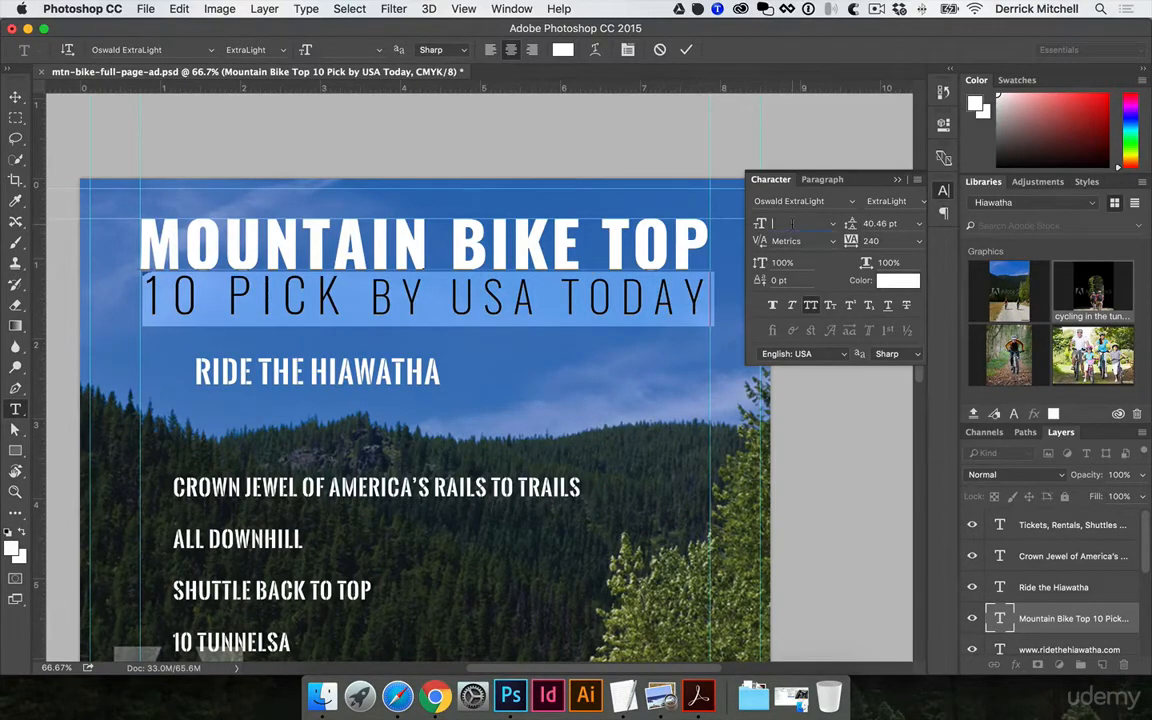
type("43")
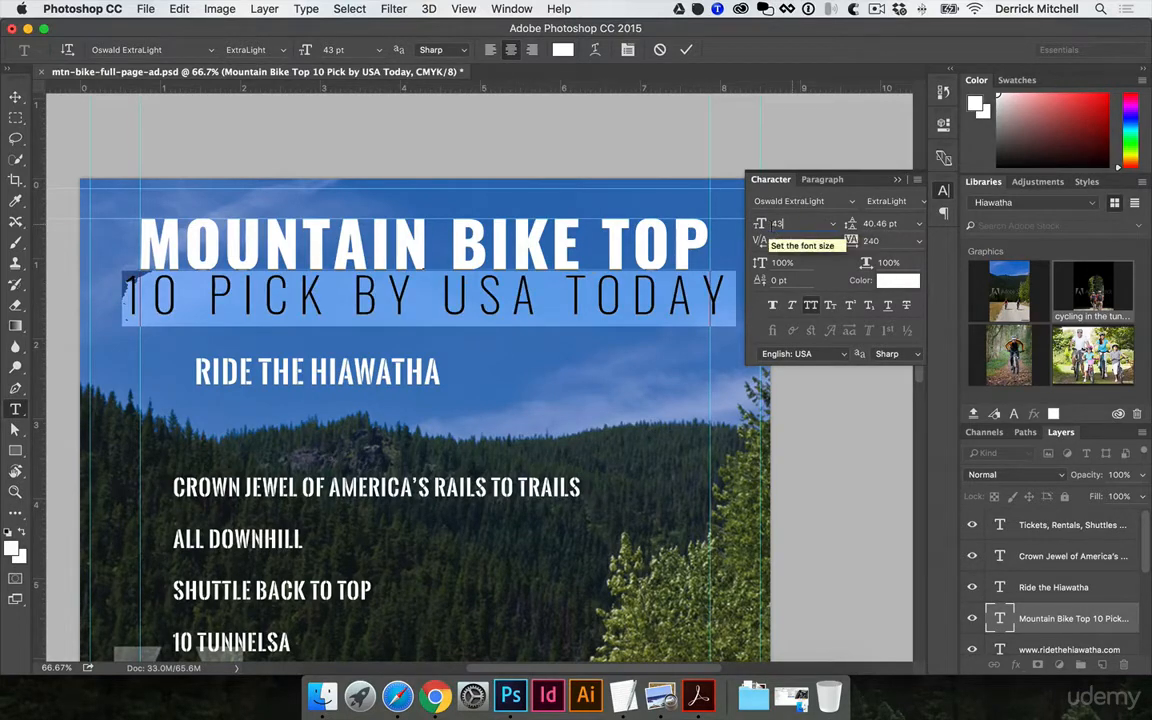
double_click(791, 223)
type("40")
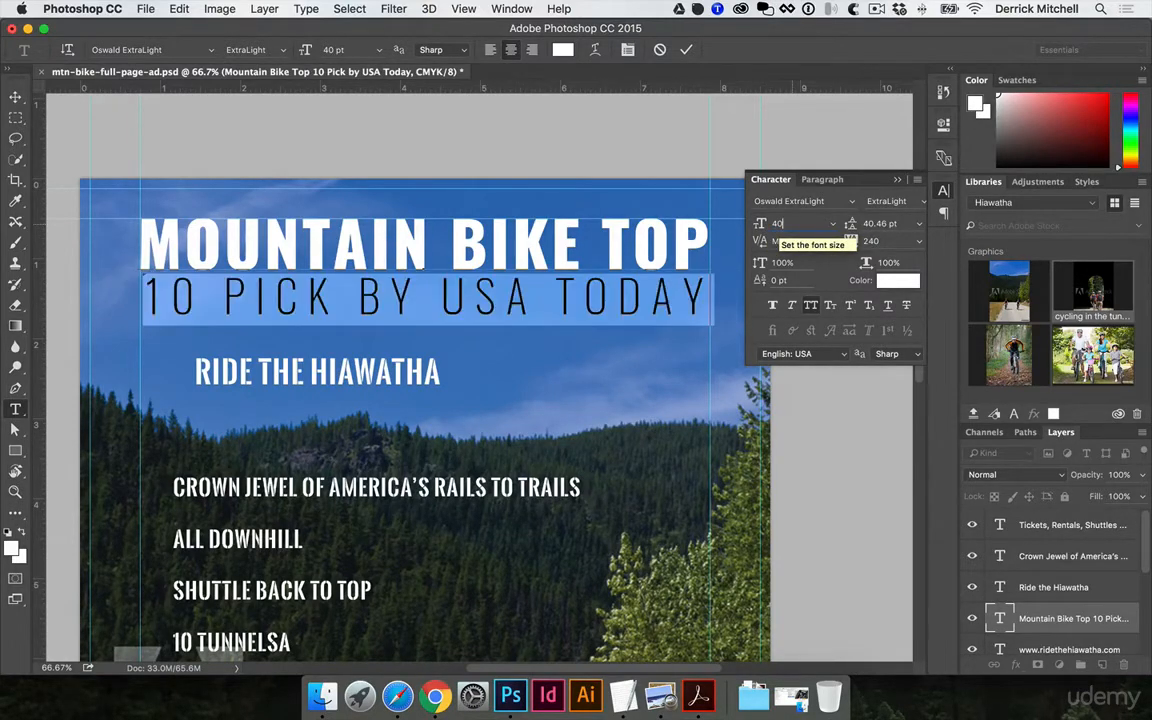
key("Up")
key("Up")
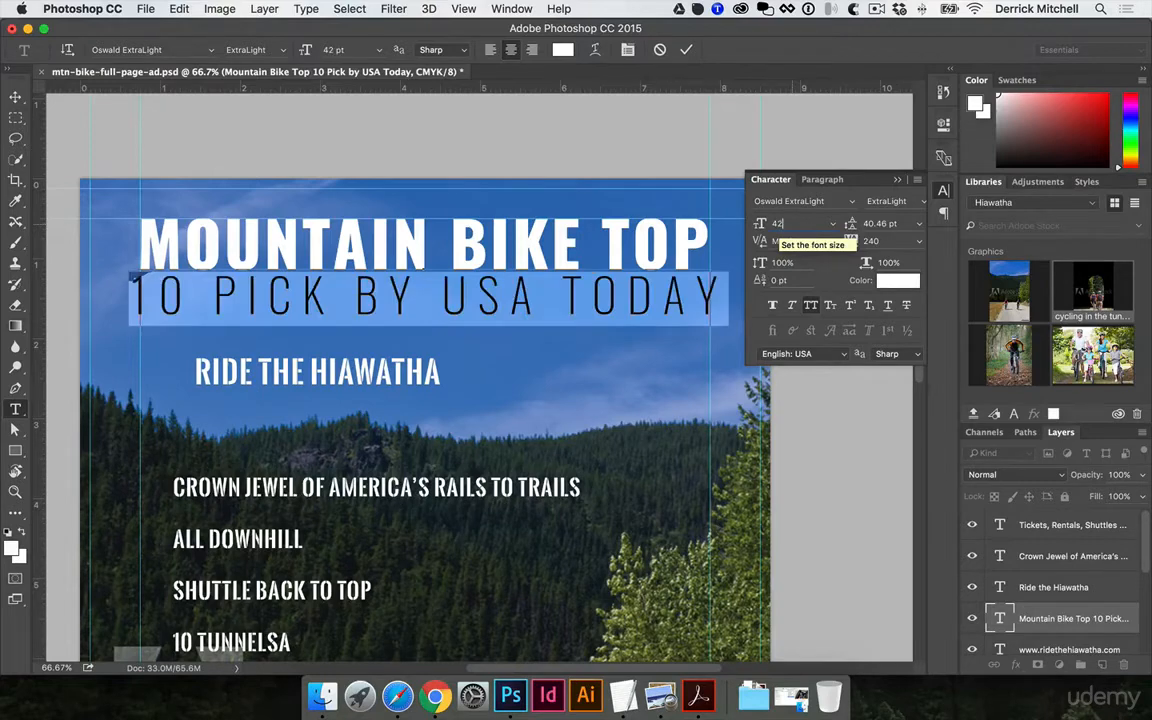
type("4")
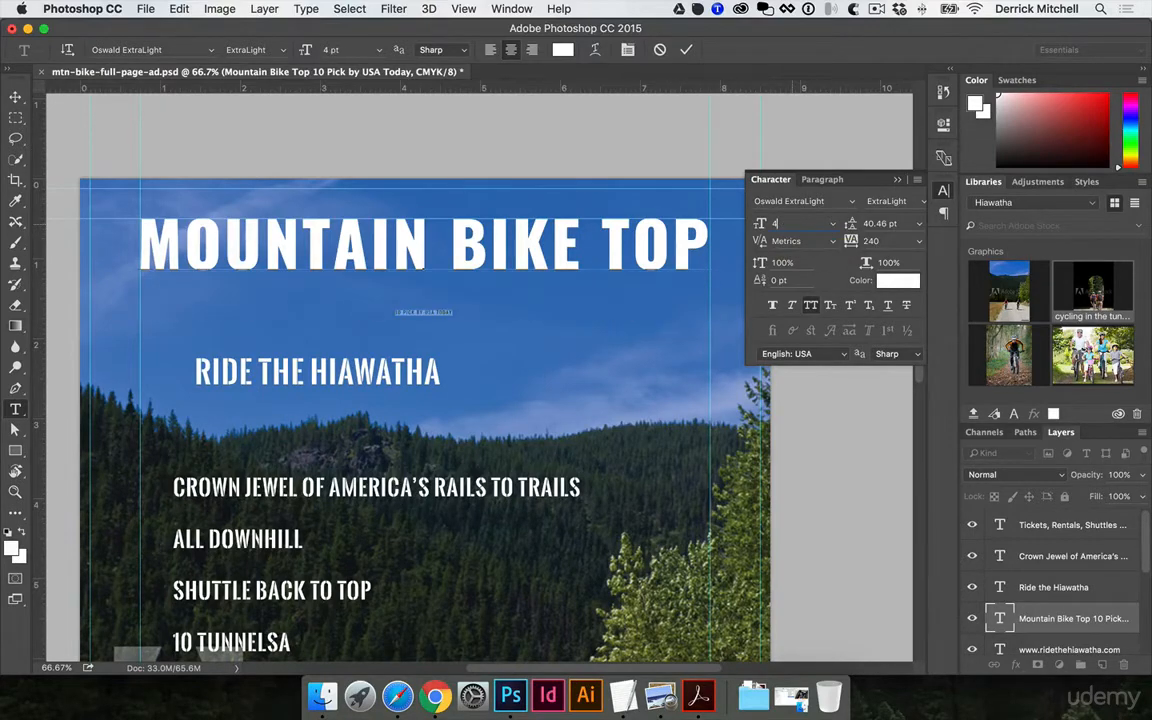
type("1")
key("Return")
key("super+Return")
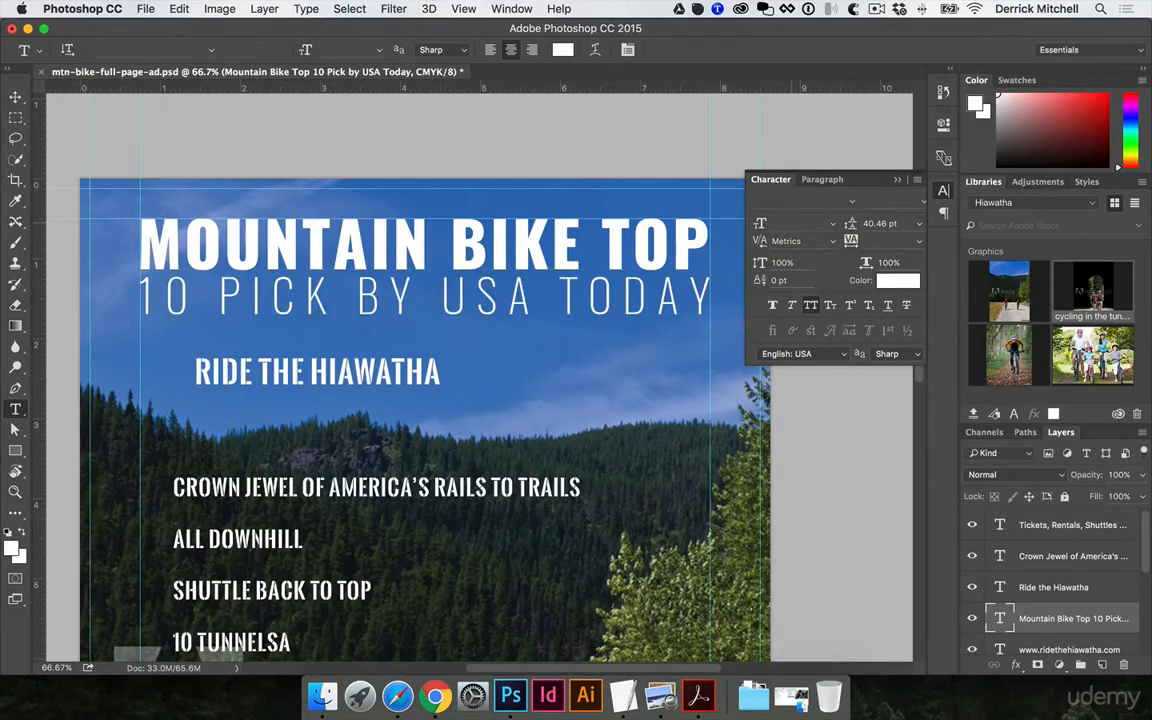
key("v")
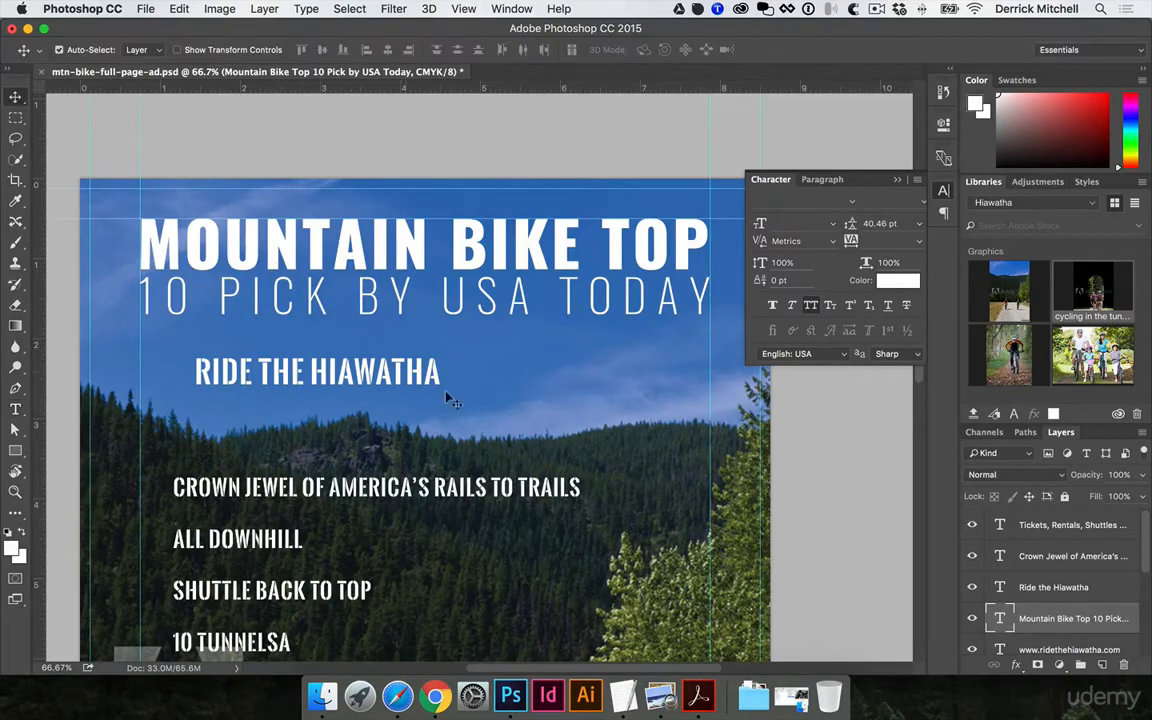
key("super+minus")
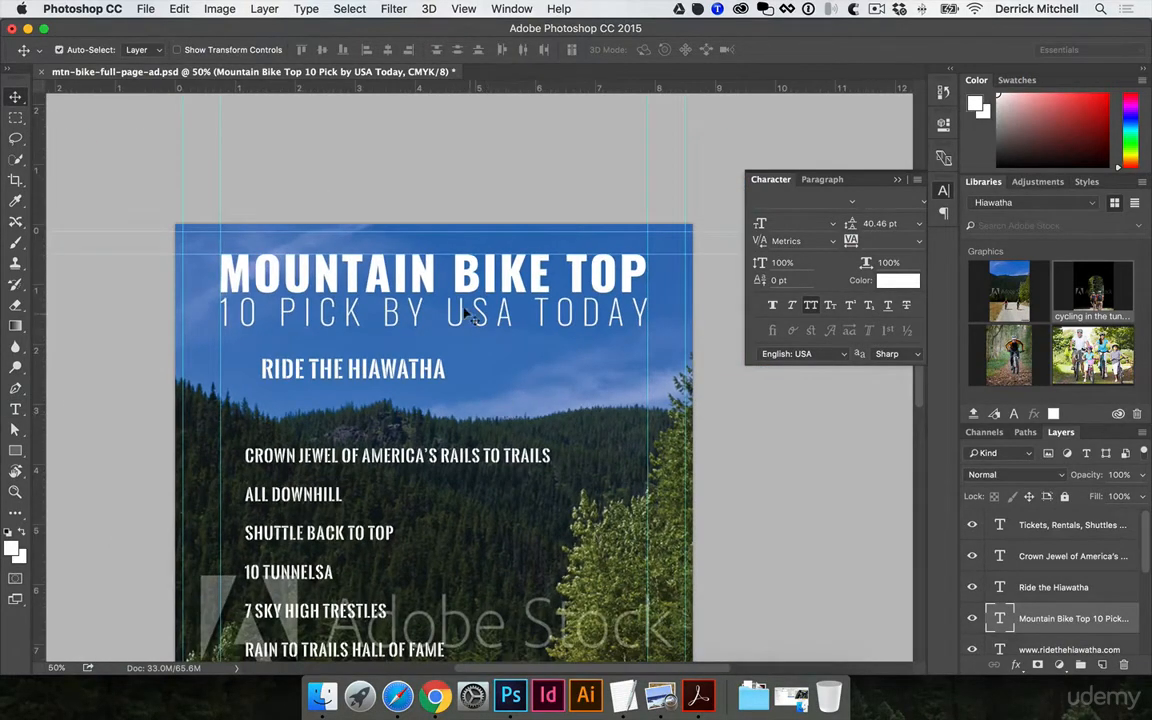
- Move the feature list up slightly and center "Ride the Hiawatha" beneath the two-line headline
left_click_drag(428, 290, 466, 350)
key("space")
left_click_drag(409, 386, 368, 325)
scroll(470, 300, "down", 2)
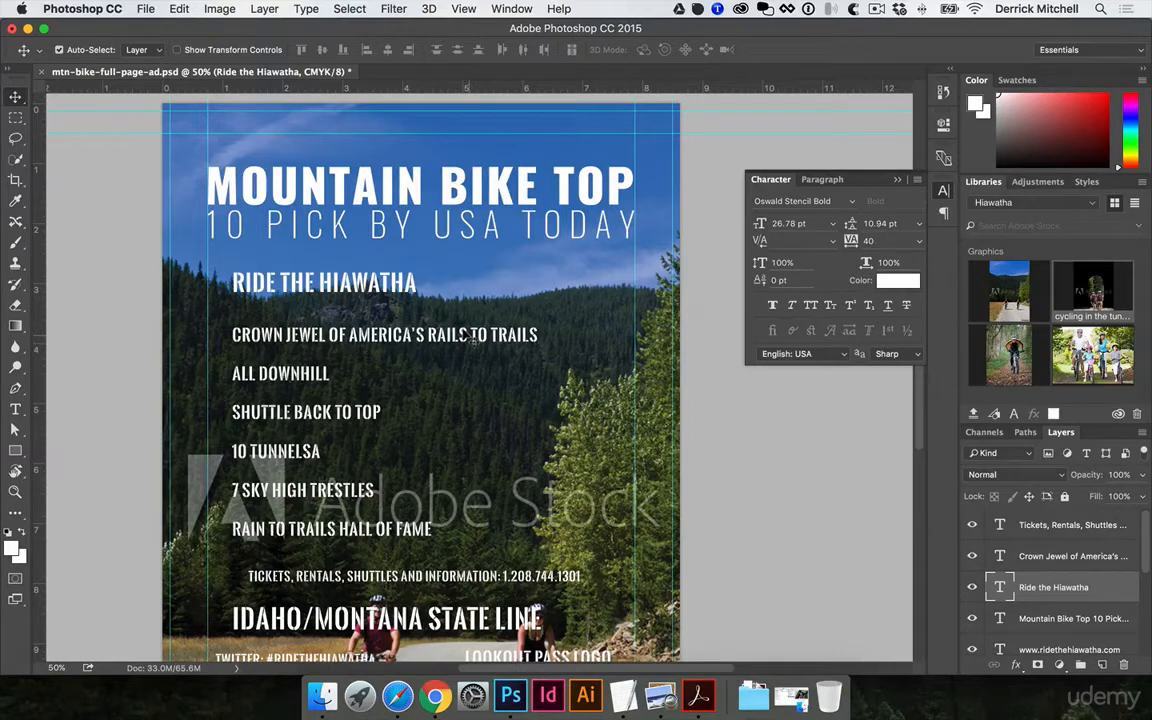
left_click_drag(367, 289, 441, 290)
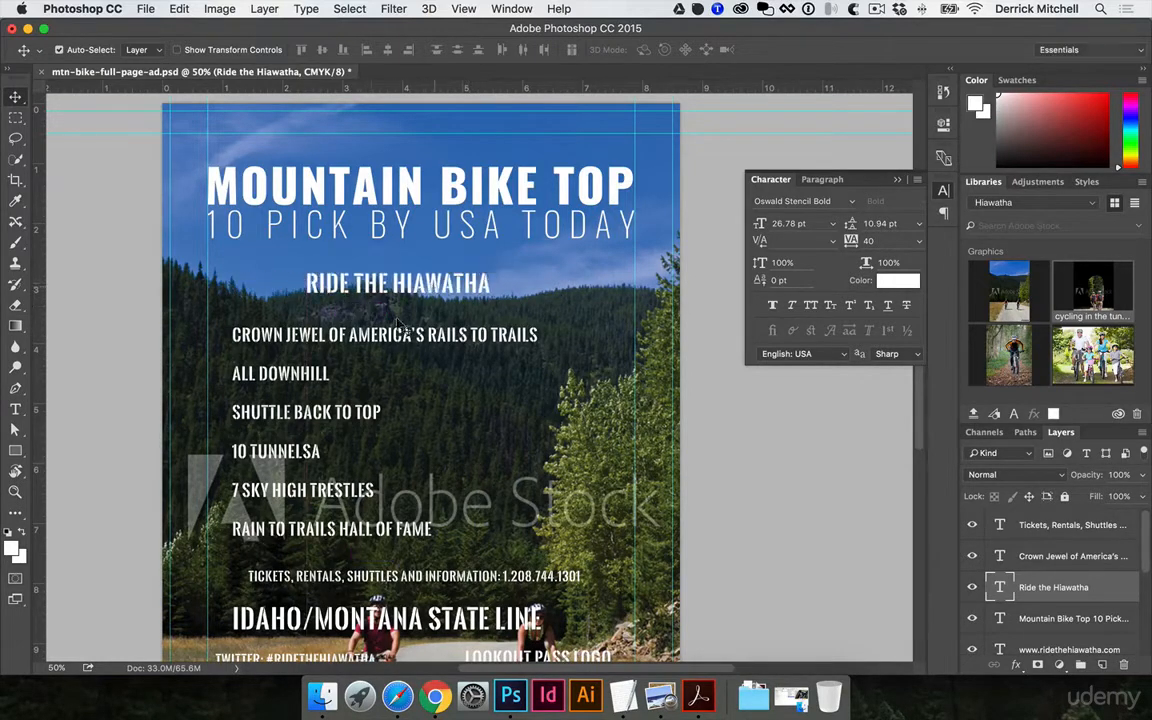
- Shift the feature list slightly down and set the leading of all its lines to Auto
left_click(438, 338)
left_click_drag(439, 338, 405, 347)
key("super+z")
double_click(405, 347)
key("super+a")
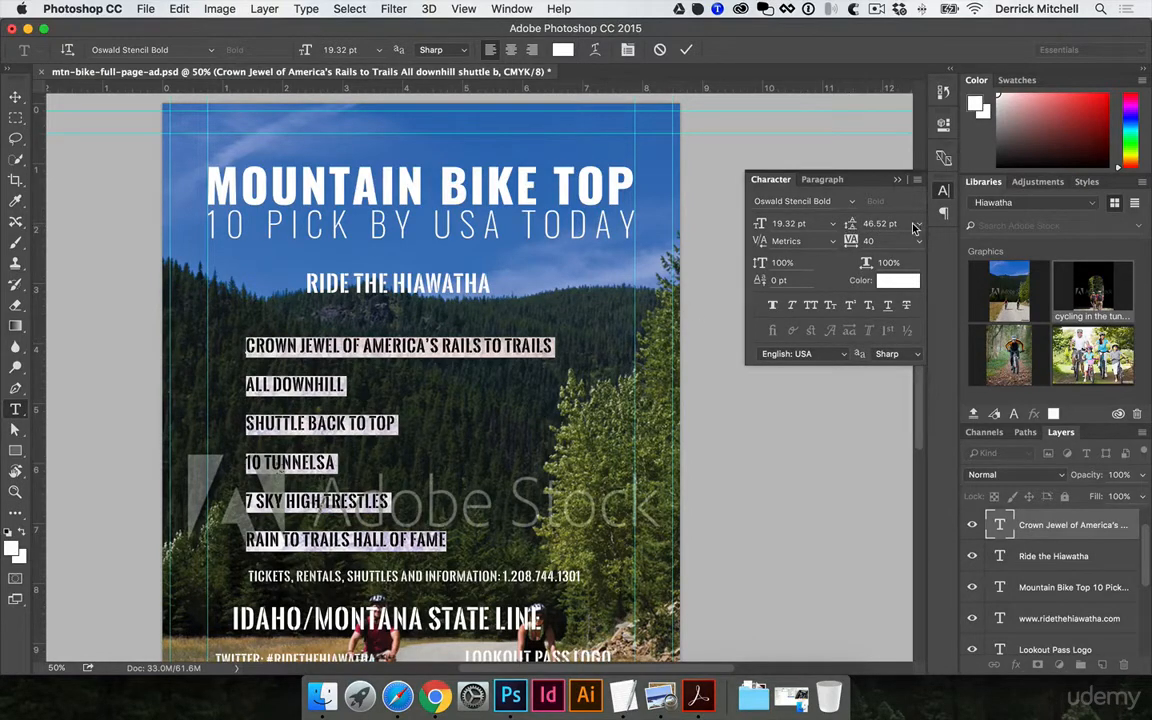
left_click(915, 226)
left_click(898, 237)
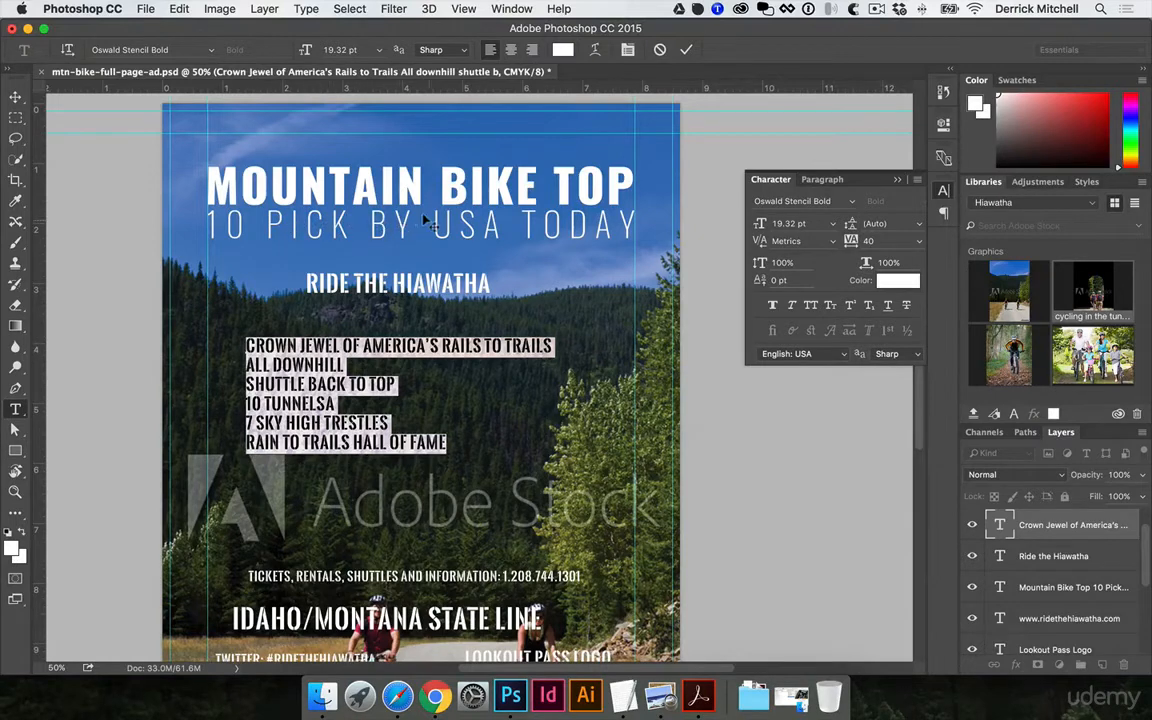
key("super+Return")
- Change the font of the whole feature list, from "Crown Jewel of America's Rails to Trails" down, to Oswald Medium
left_click_drag(418, 223, 484, 224)
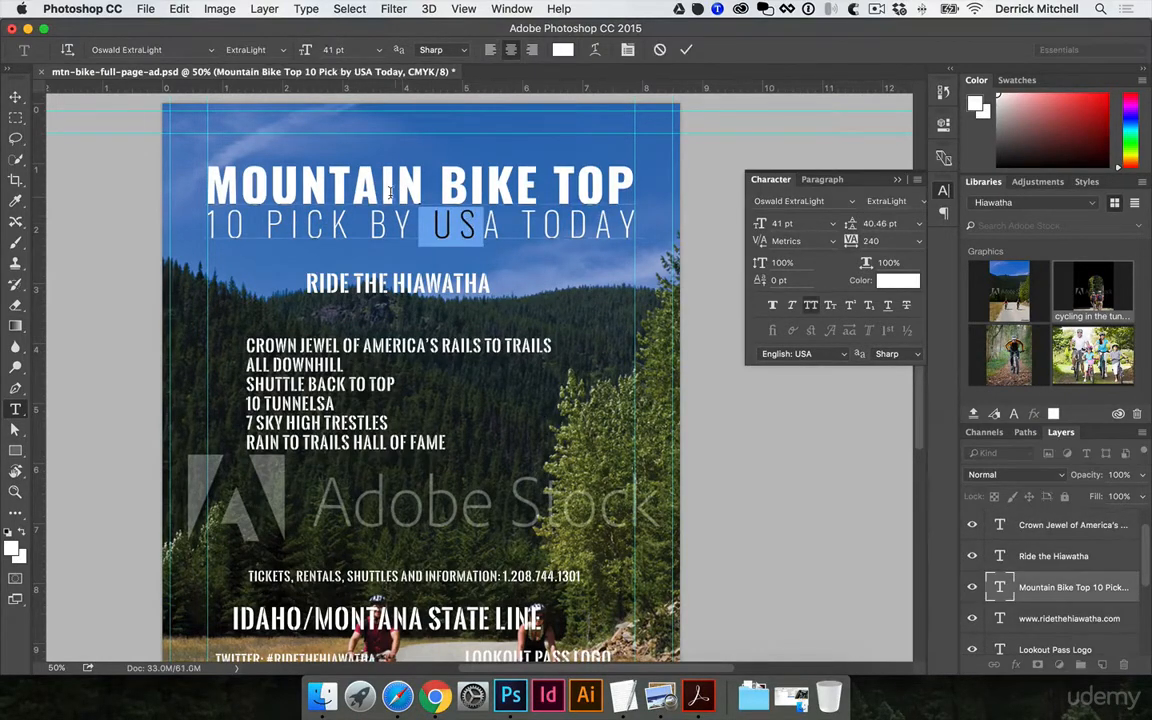
key("super+Return")
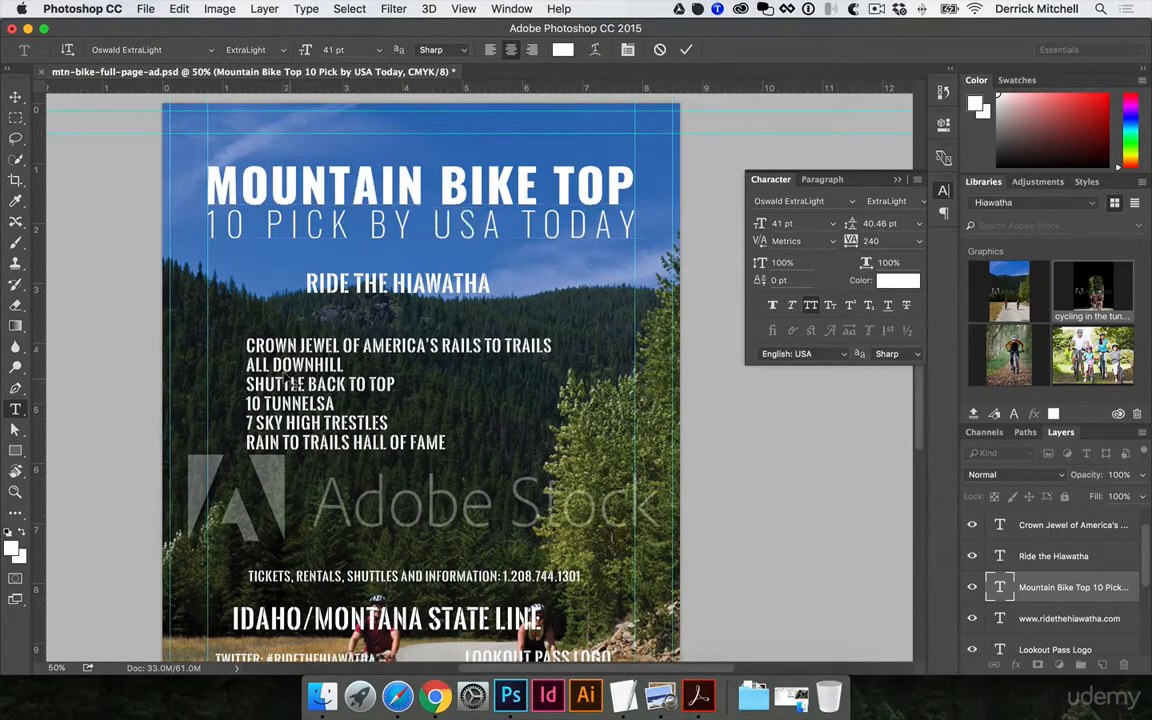
left_click_drag(279, 363, 314, 385)
key("super+a")
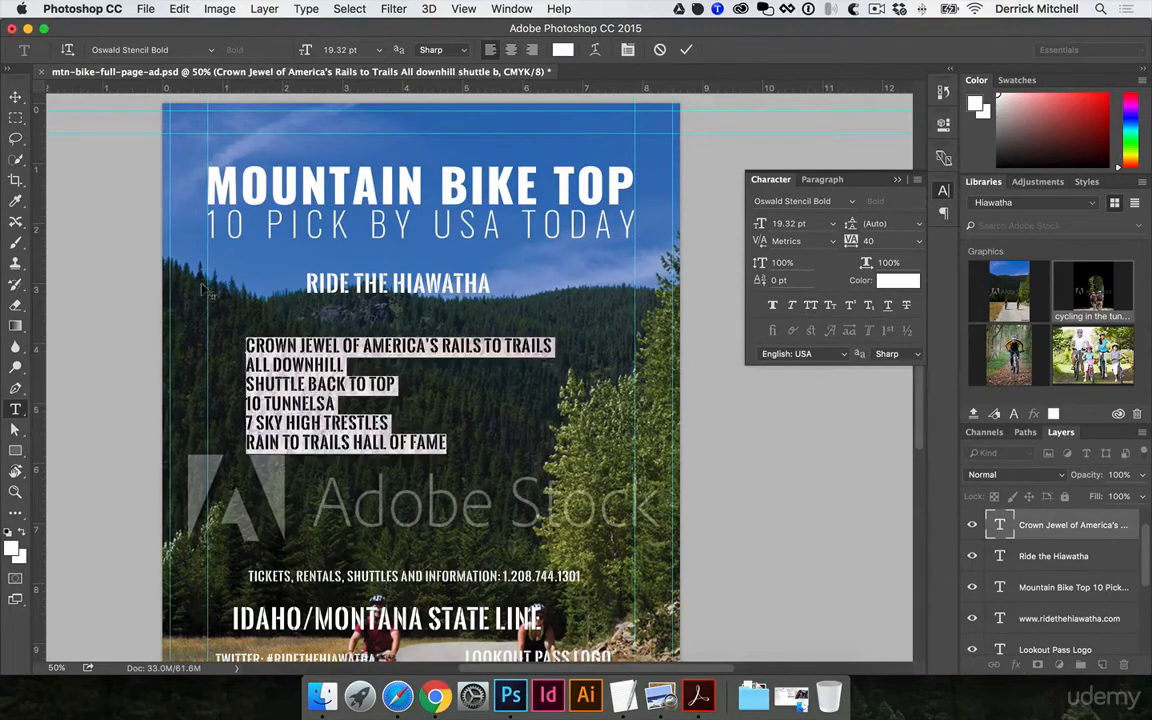
left_click(211, 50)
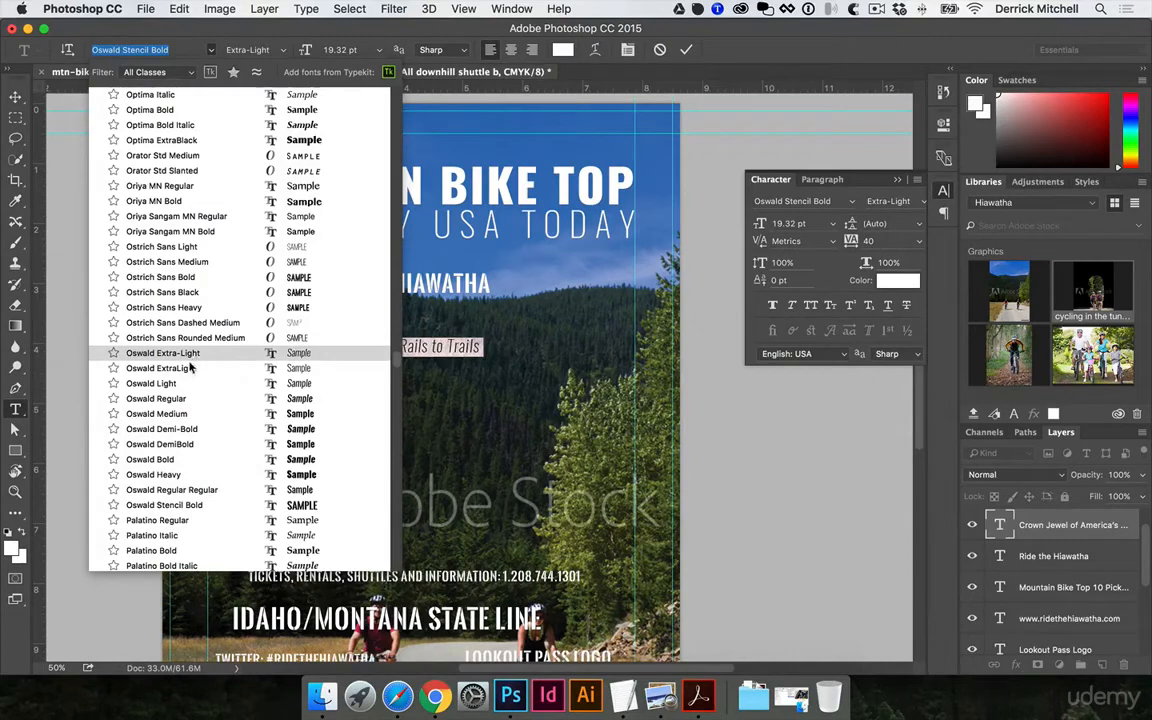
left_click(191, 414)
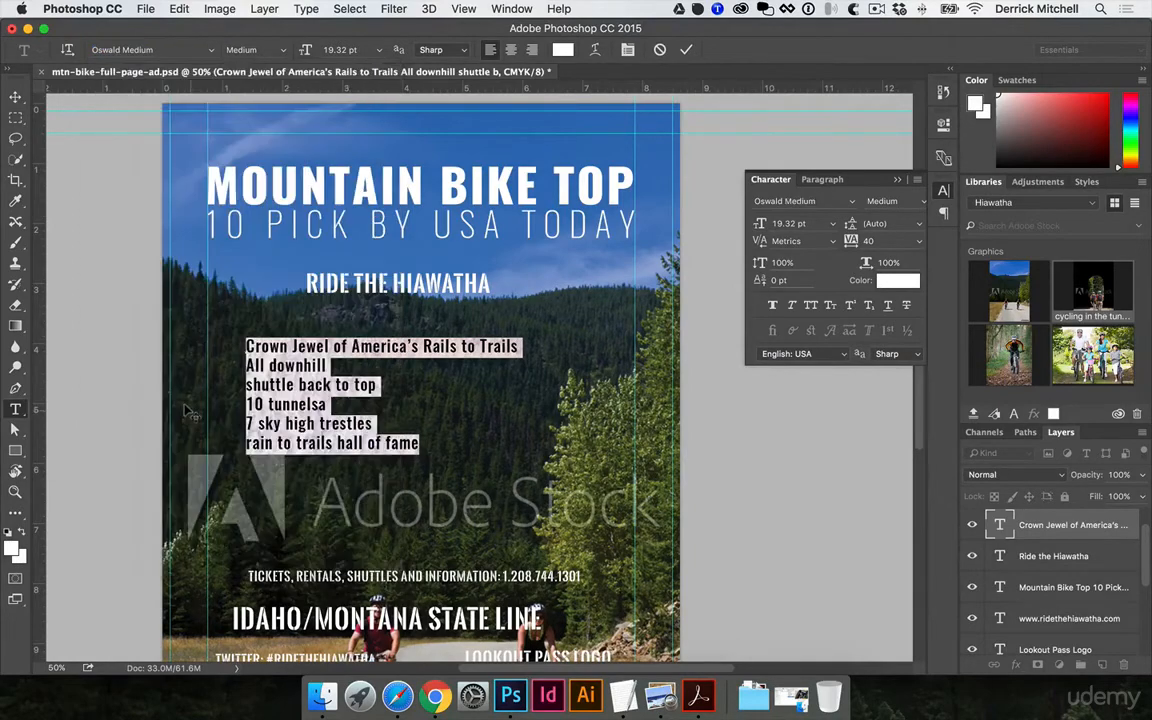
left_click(185, 410)
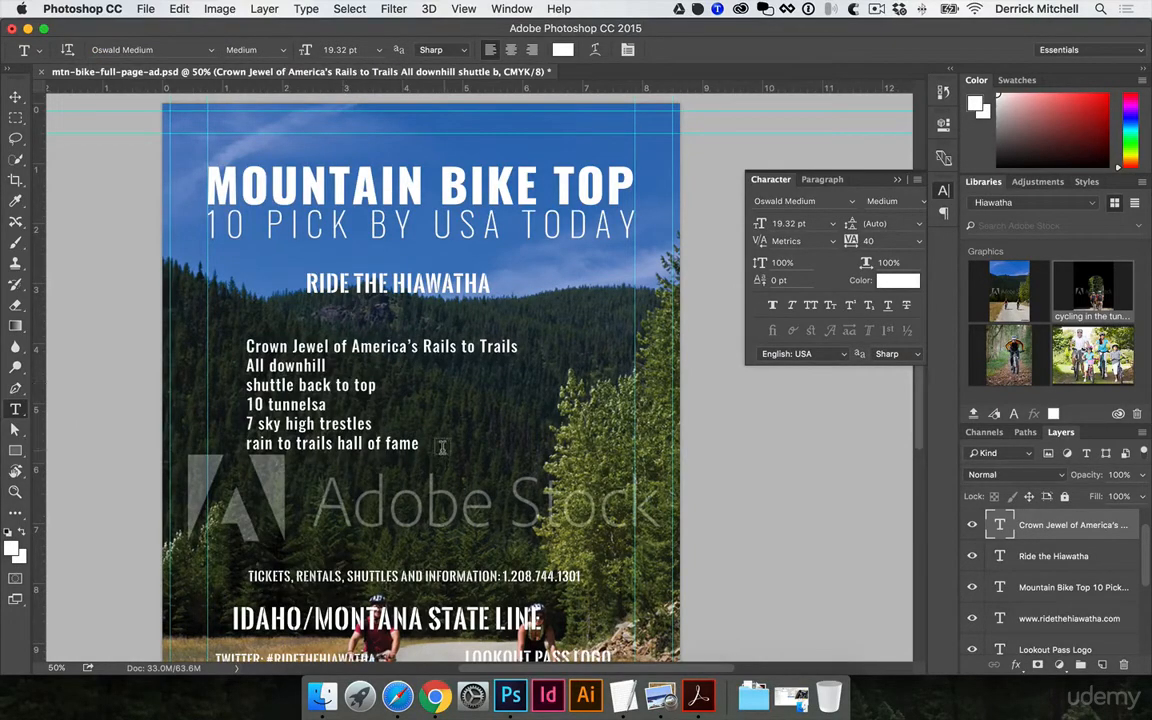
- Scale the feature list down proportionally to a text size of about 13 pt
left_click(353, 429, "super")
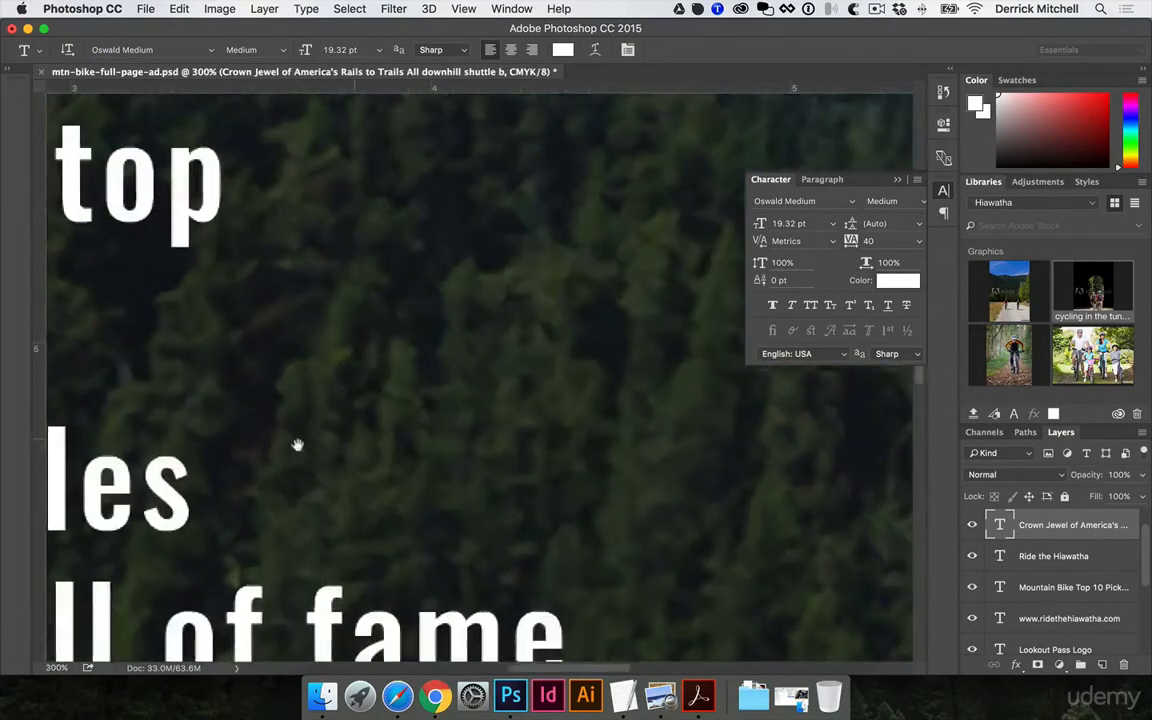
left_click_drag(296, 445, 447, 438)
key("v")
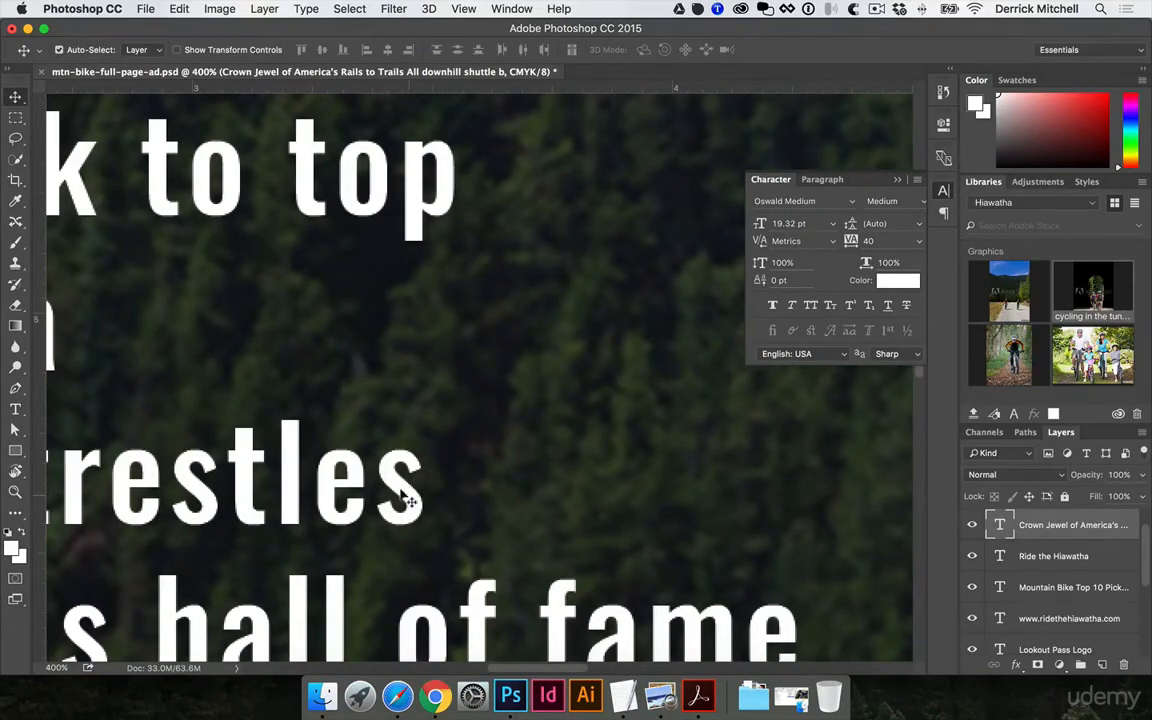
key("super+minus")
key("super+minus")
key("super+minus")
key("super+minus")
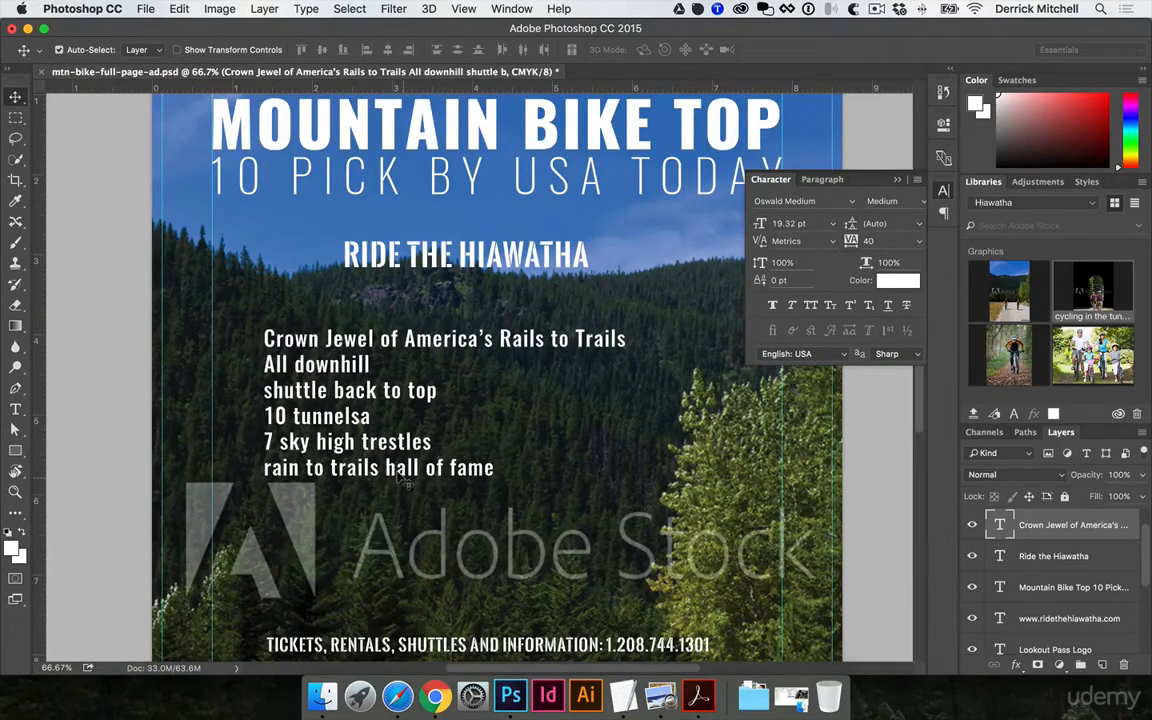
key("super+t")
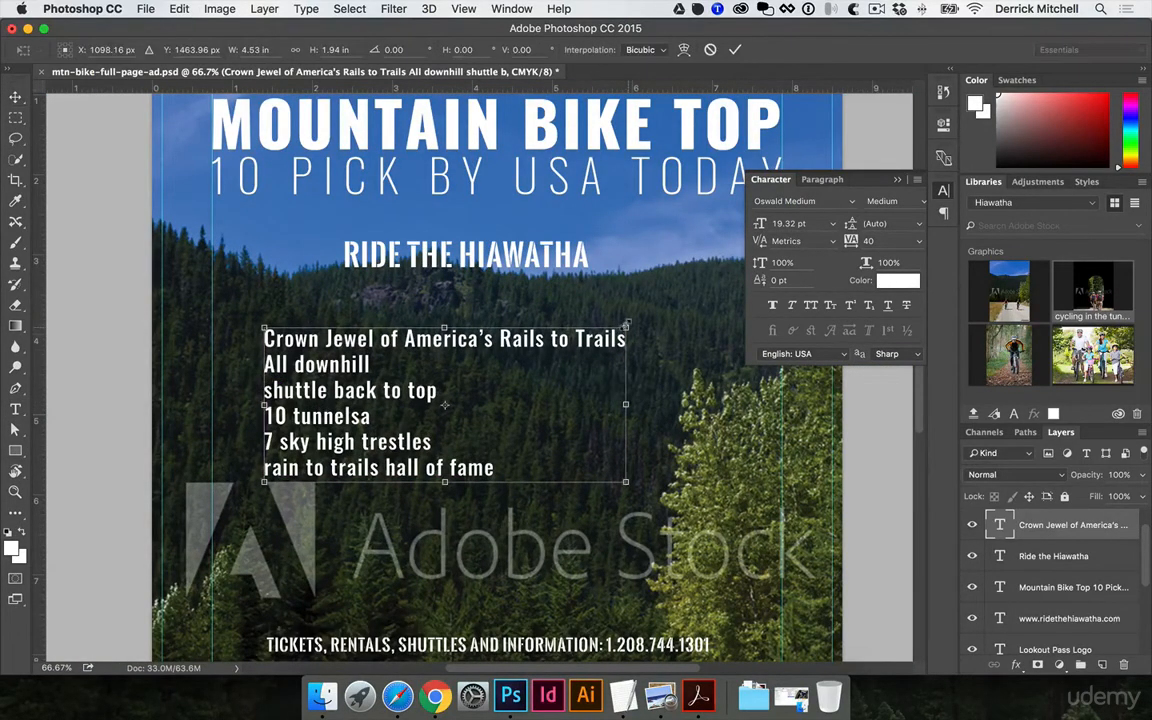
left_click_drag(626, 325, 509, 380)
key("Return")
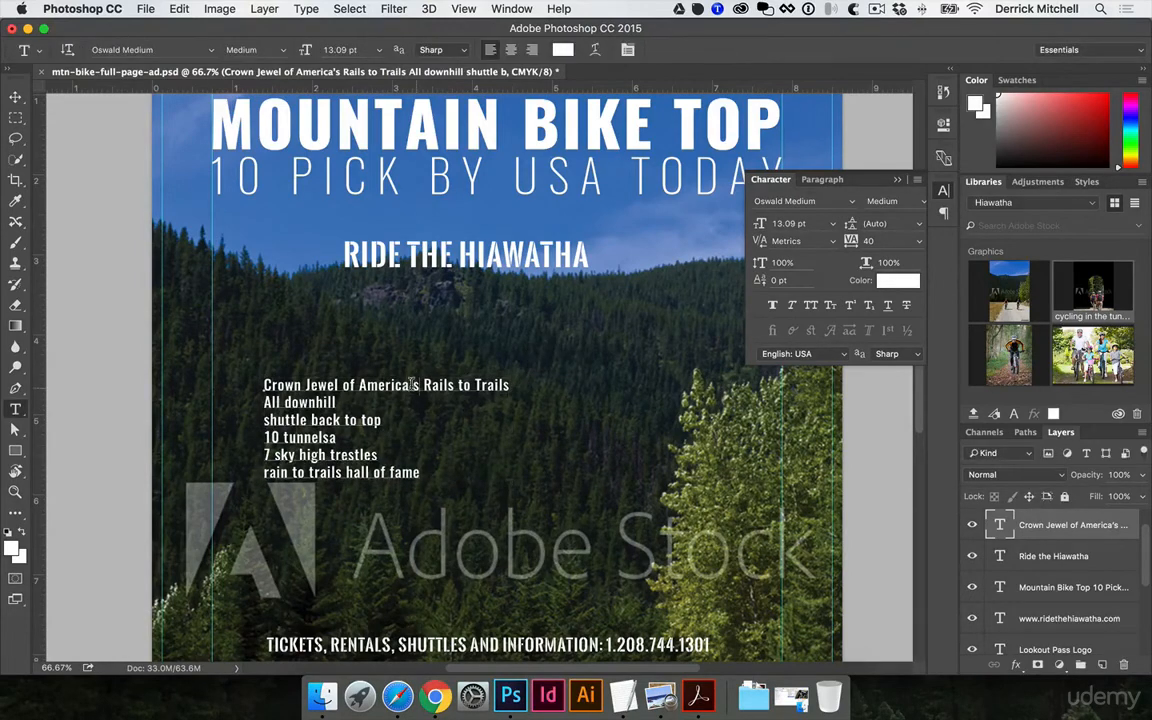
- Set the font size of all lines in the feature list to 14 pt
triple_click(412, 385)
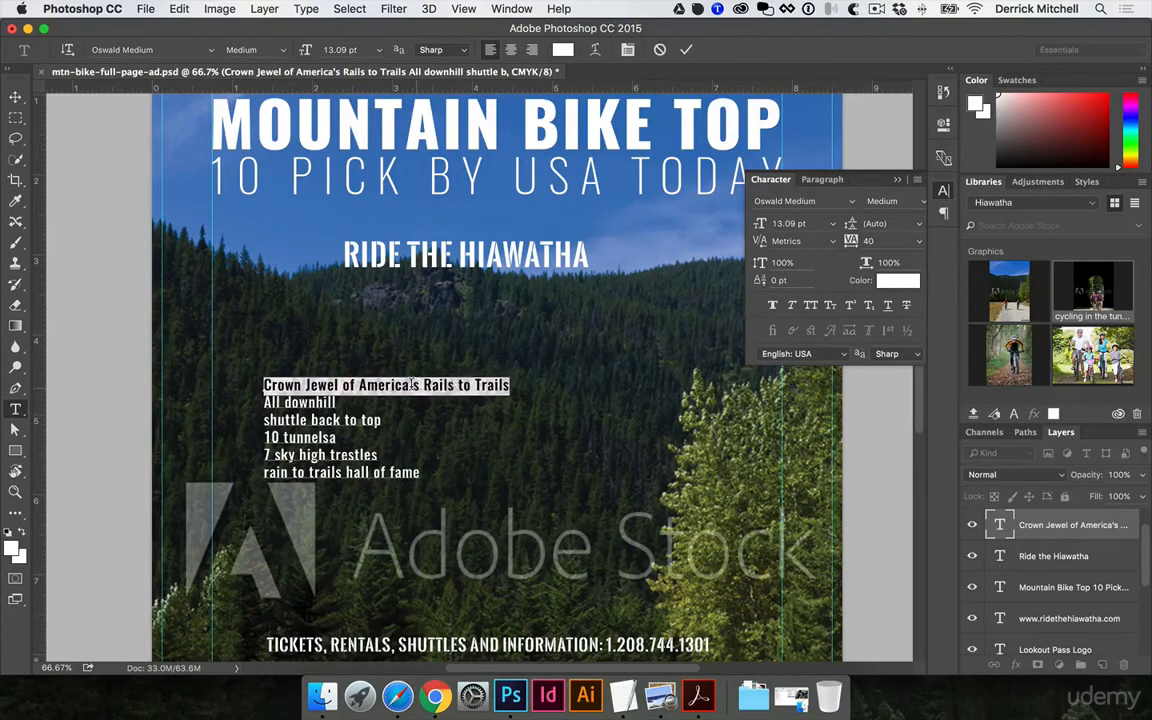
key("super+Return")
left_click(289, 400)
key("super+a")
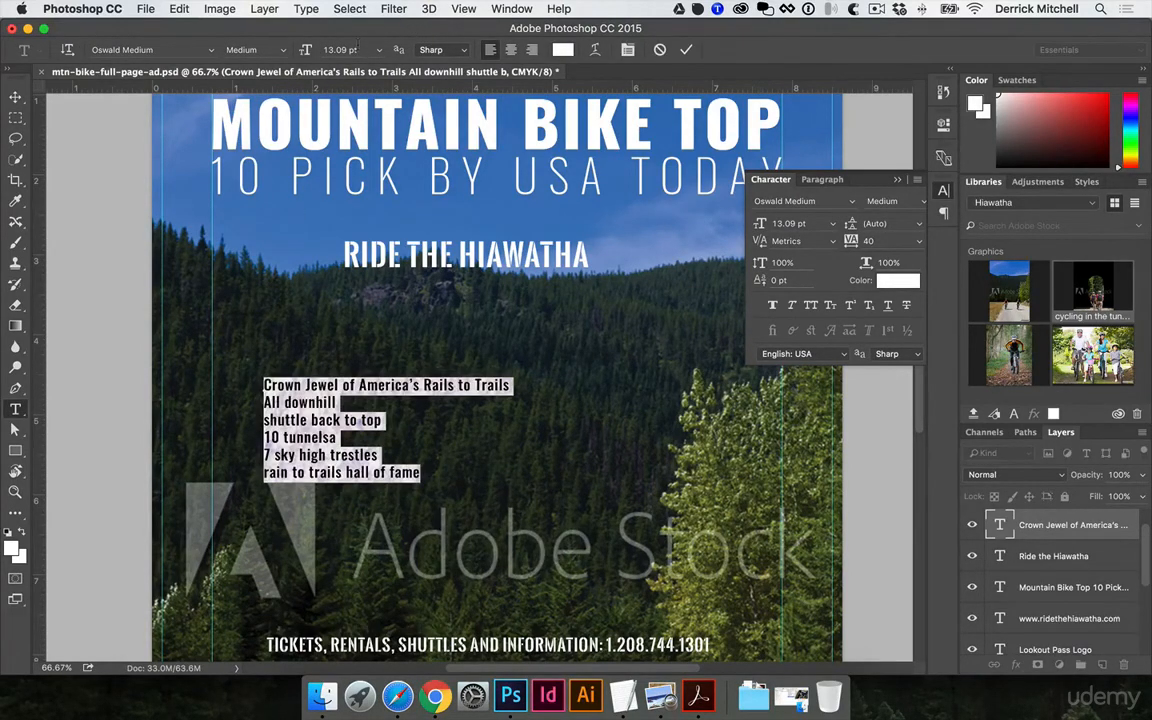
left_click(352, 49)
type("14")
key("Return")
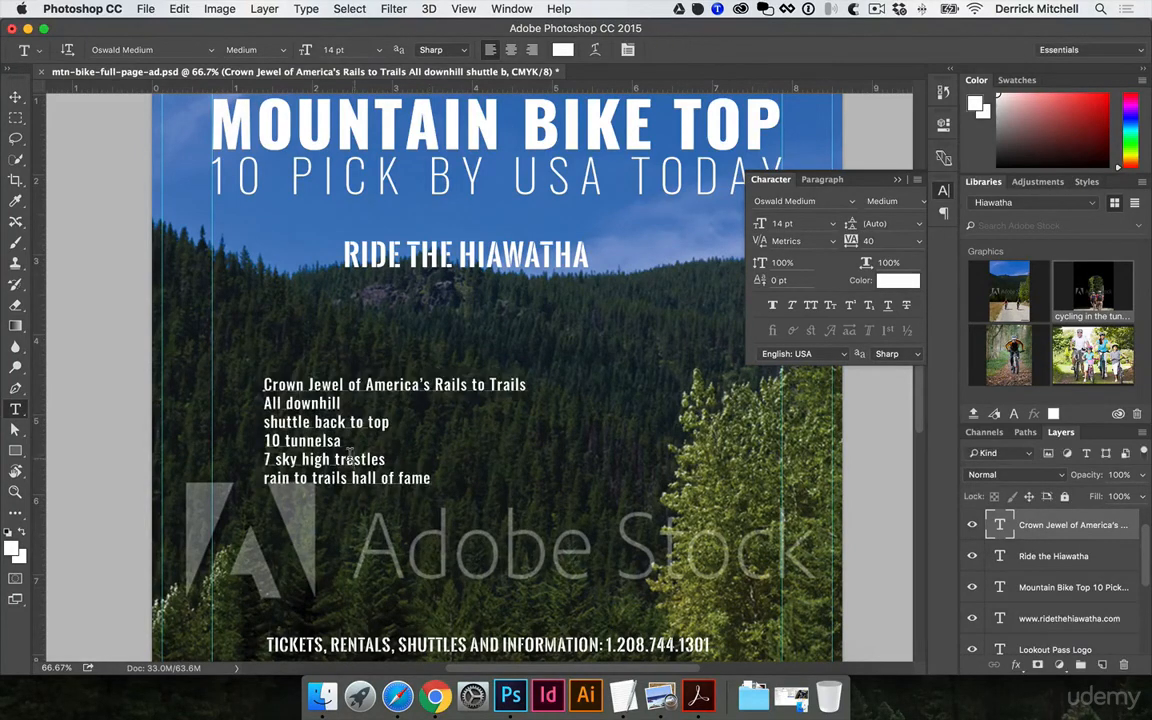
- Set the leading of all lines in the feature list to 25 pt
left_click(350, 457)
key("super+a")
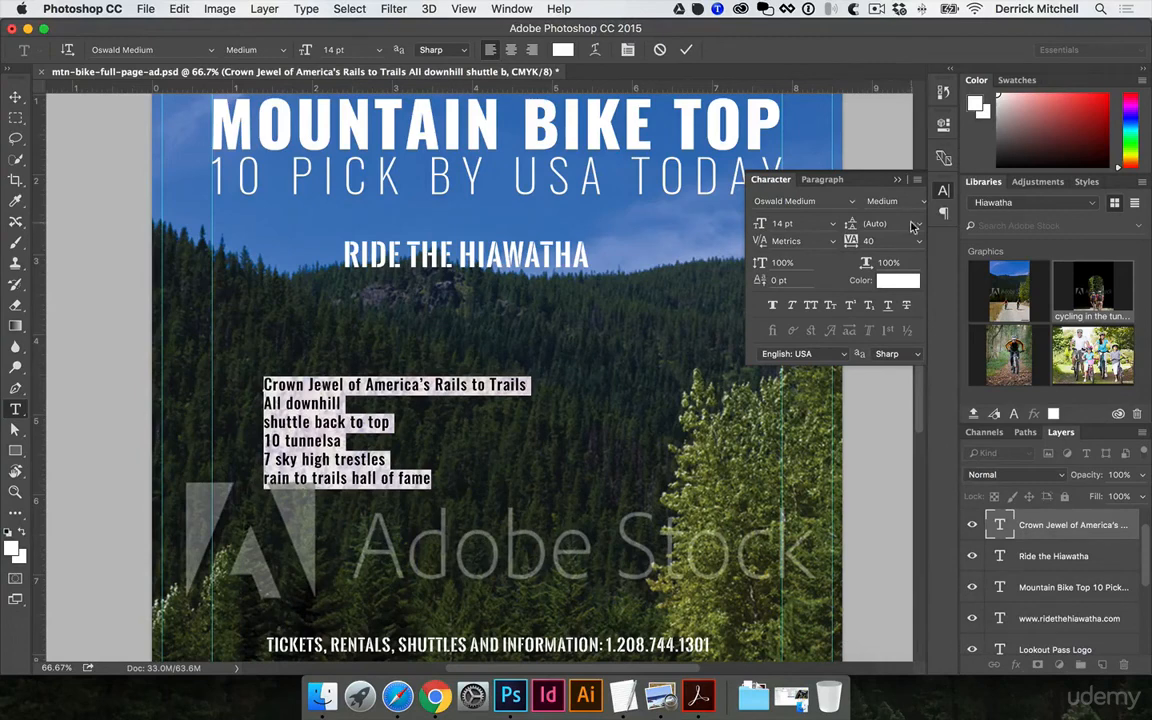
key("super")
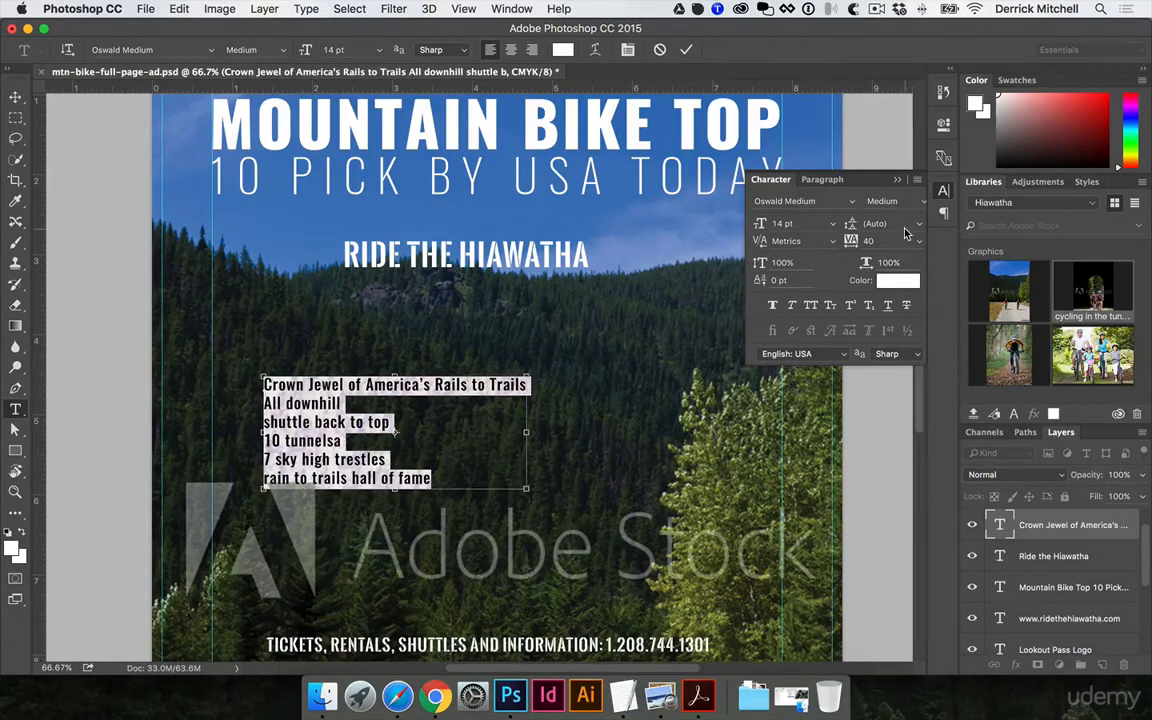
key("super+alt+Down")
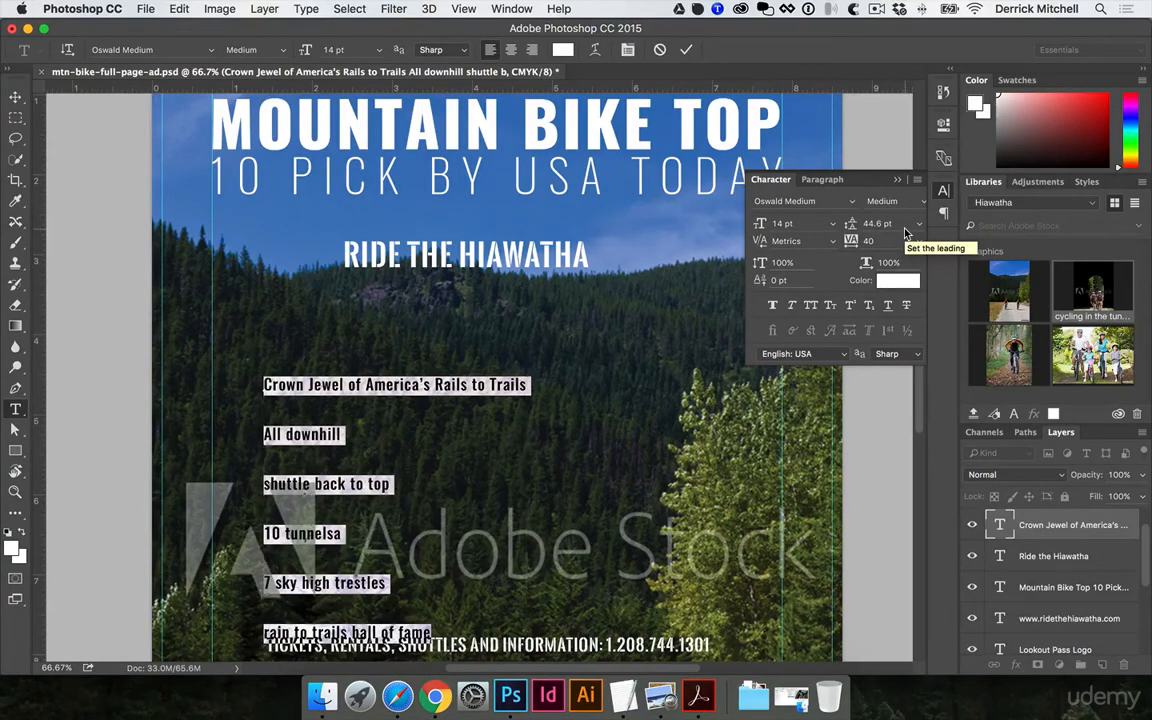
left_click(877, 224)
type("25")
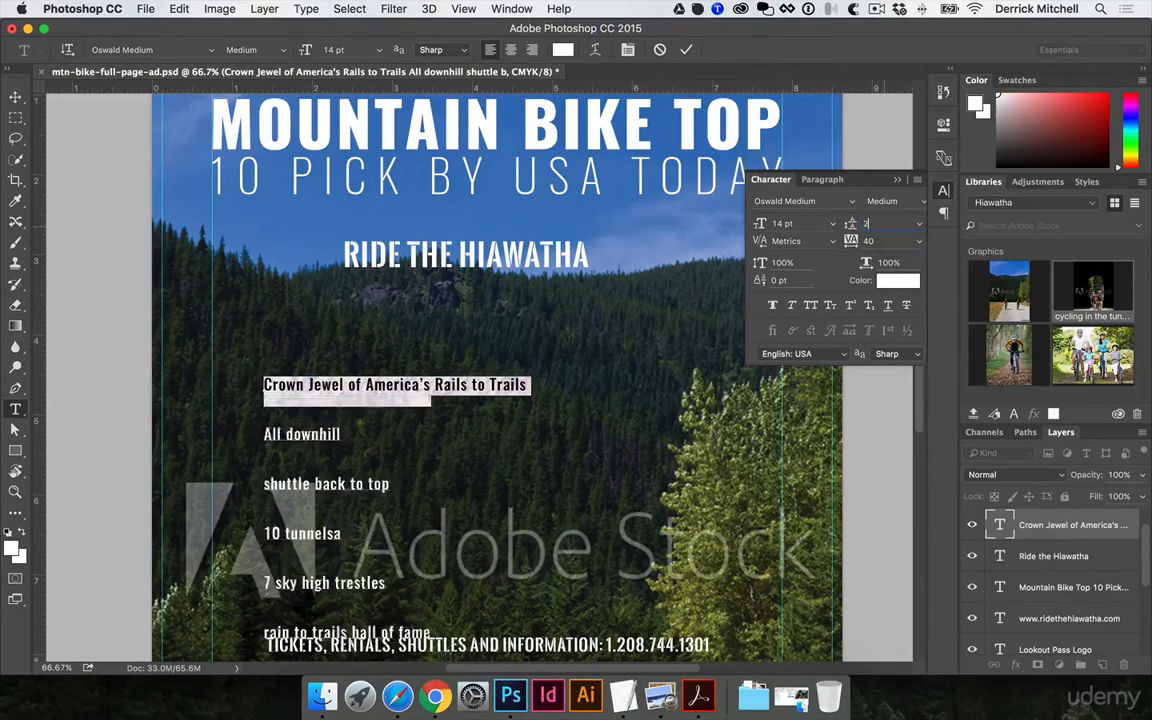
key("Tab")
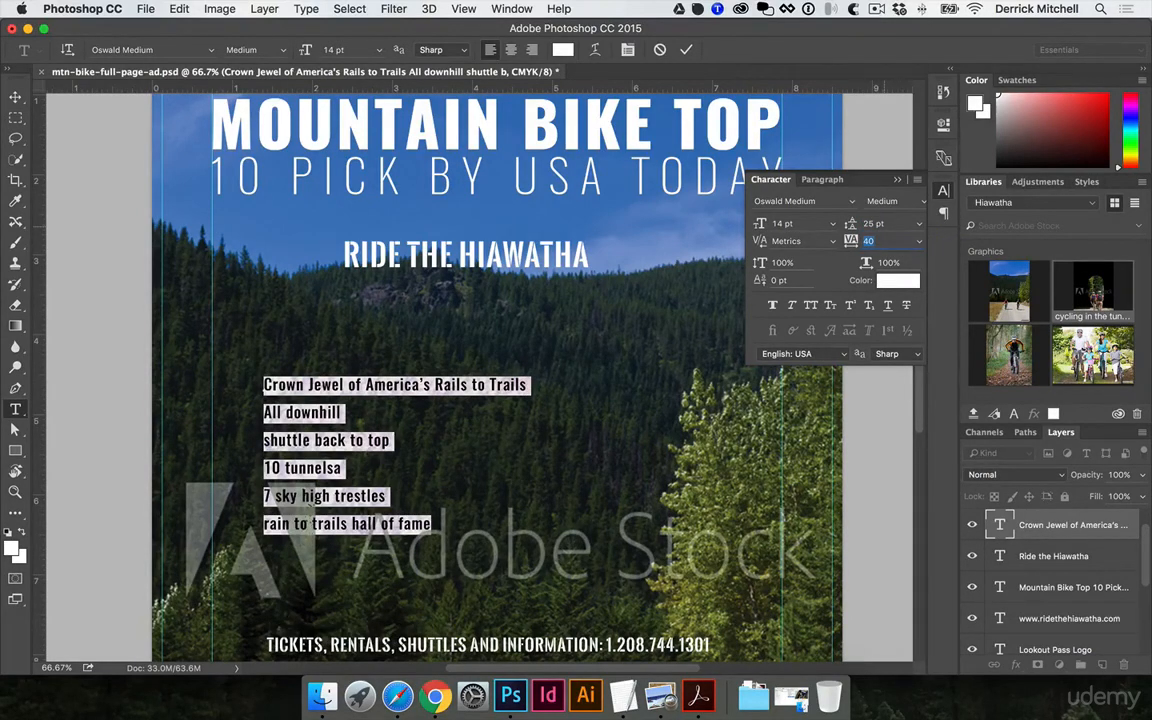
key("super+Return")
- Move the feature list up a little, closer to "Ride the Hiawatha"
key("v")
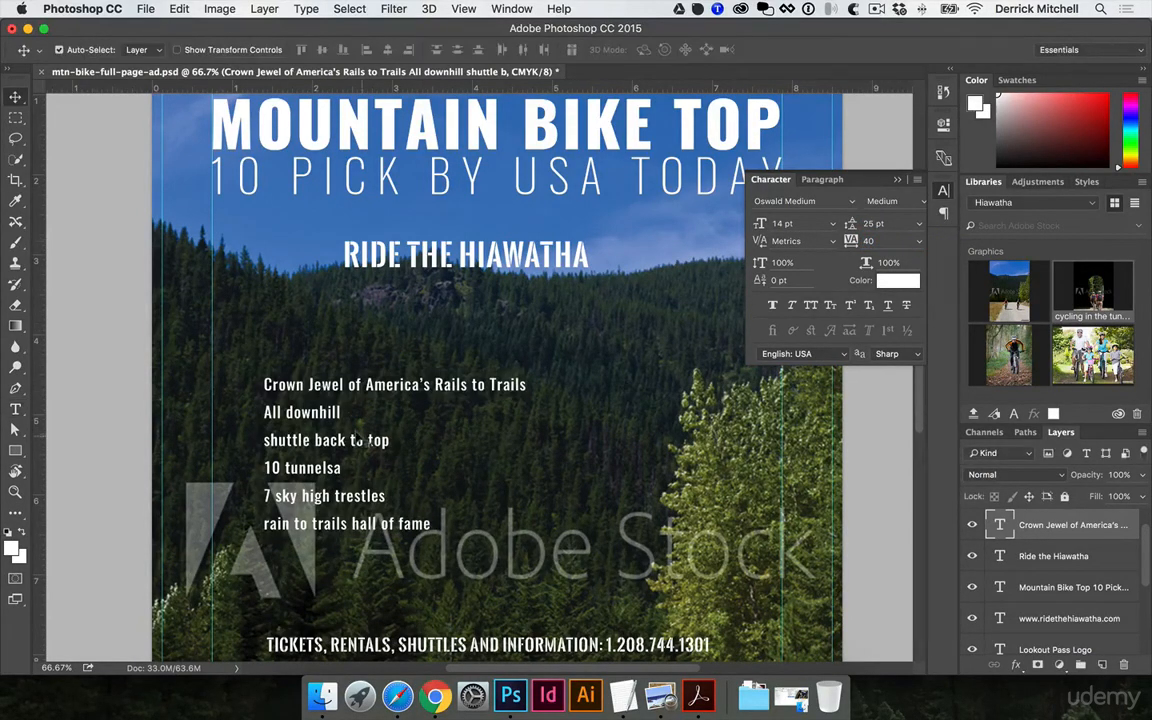
left_click_drag(360, 437, 366, 394)
scroll(427, 393, "down", 5)
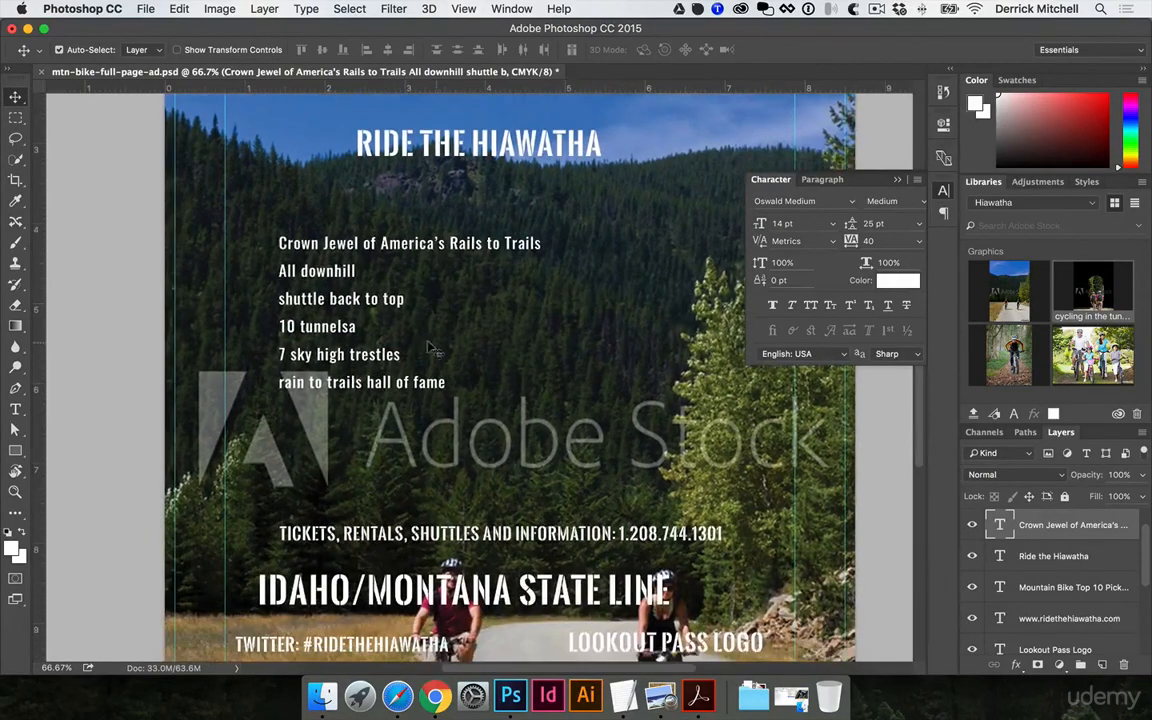
scroll(427, 400, "down", 3)
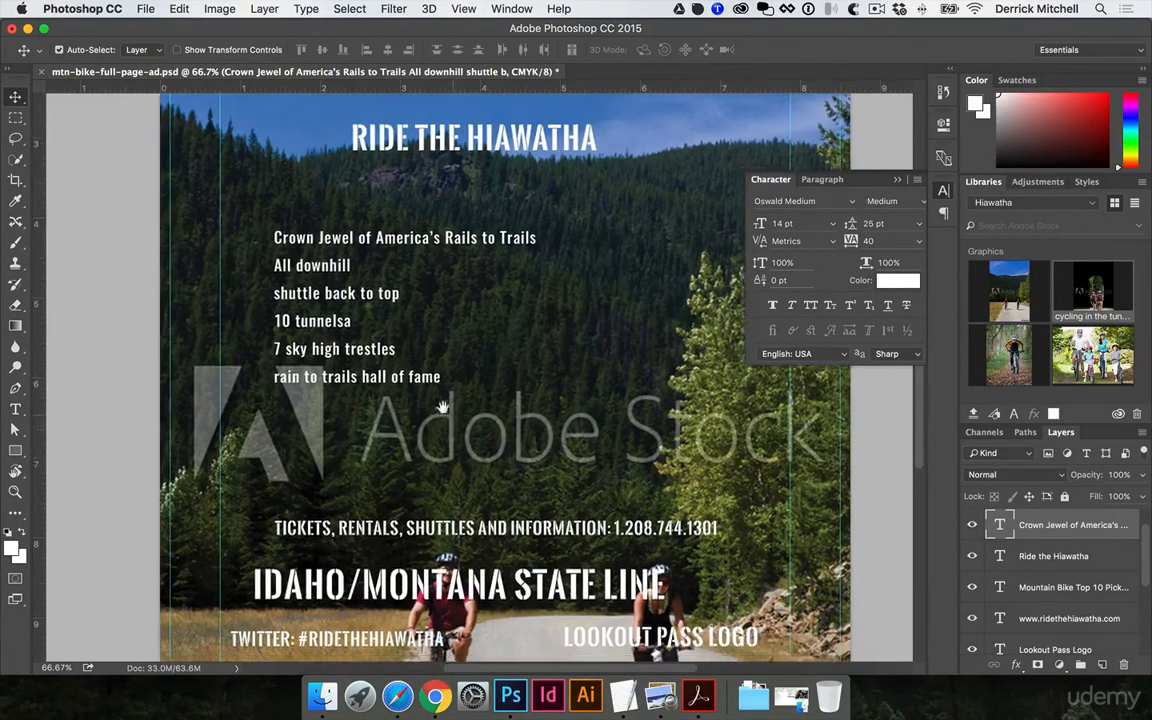